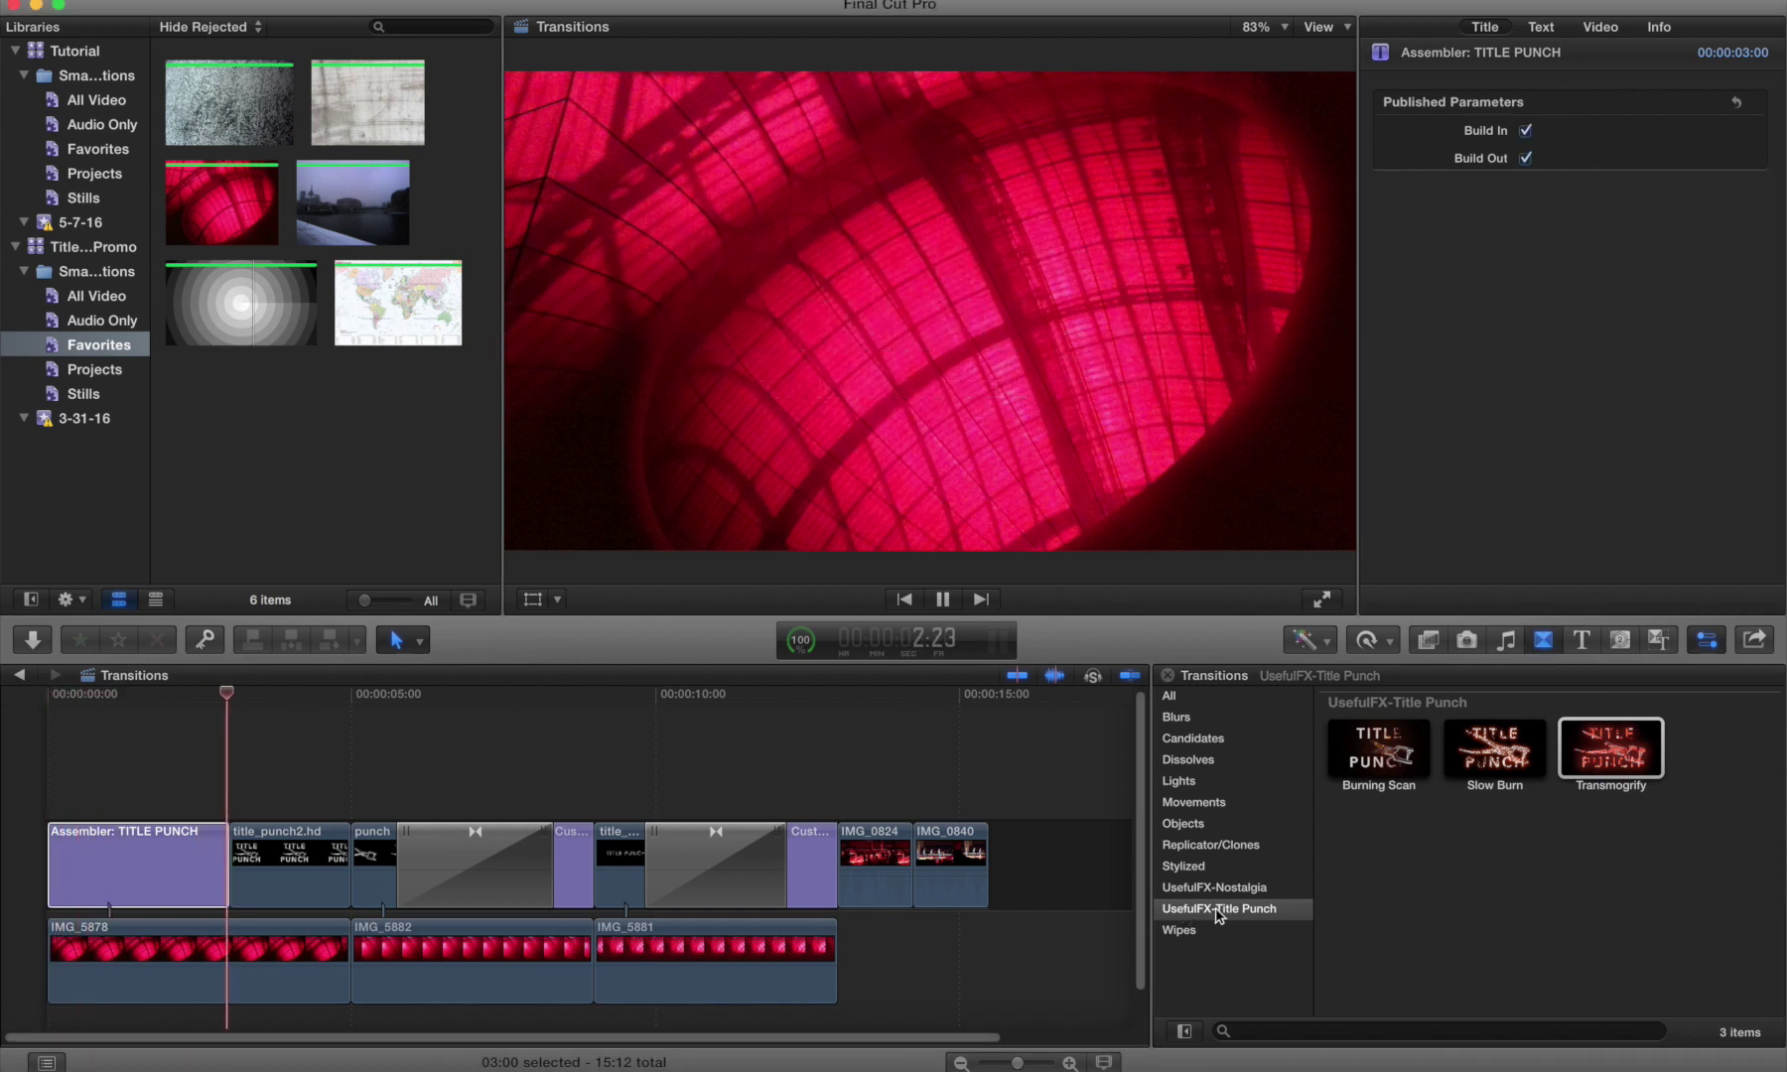
# Step: Preview the Burning Scan, Slow Burn and Transmogrify thumbnails, then drag Transmogrify into the timeline
pyautogui.click(1380, 751)
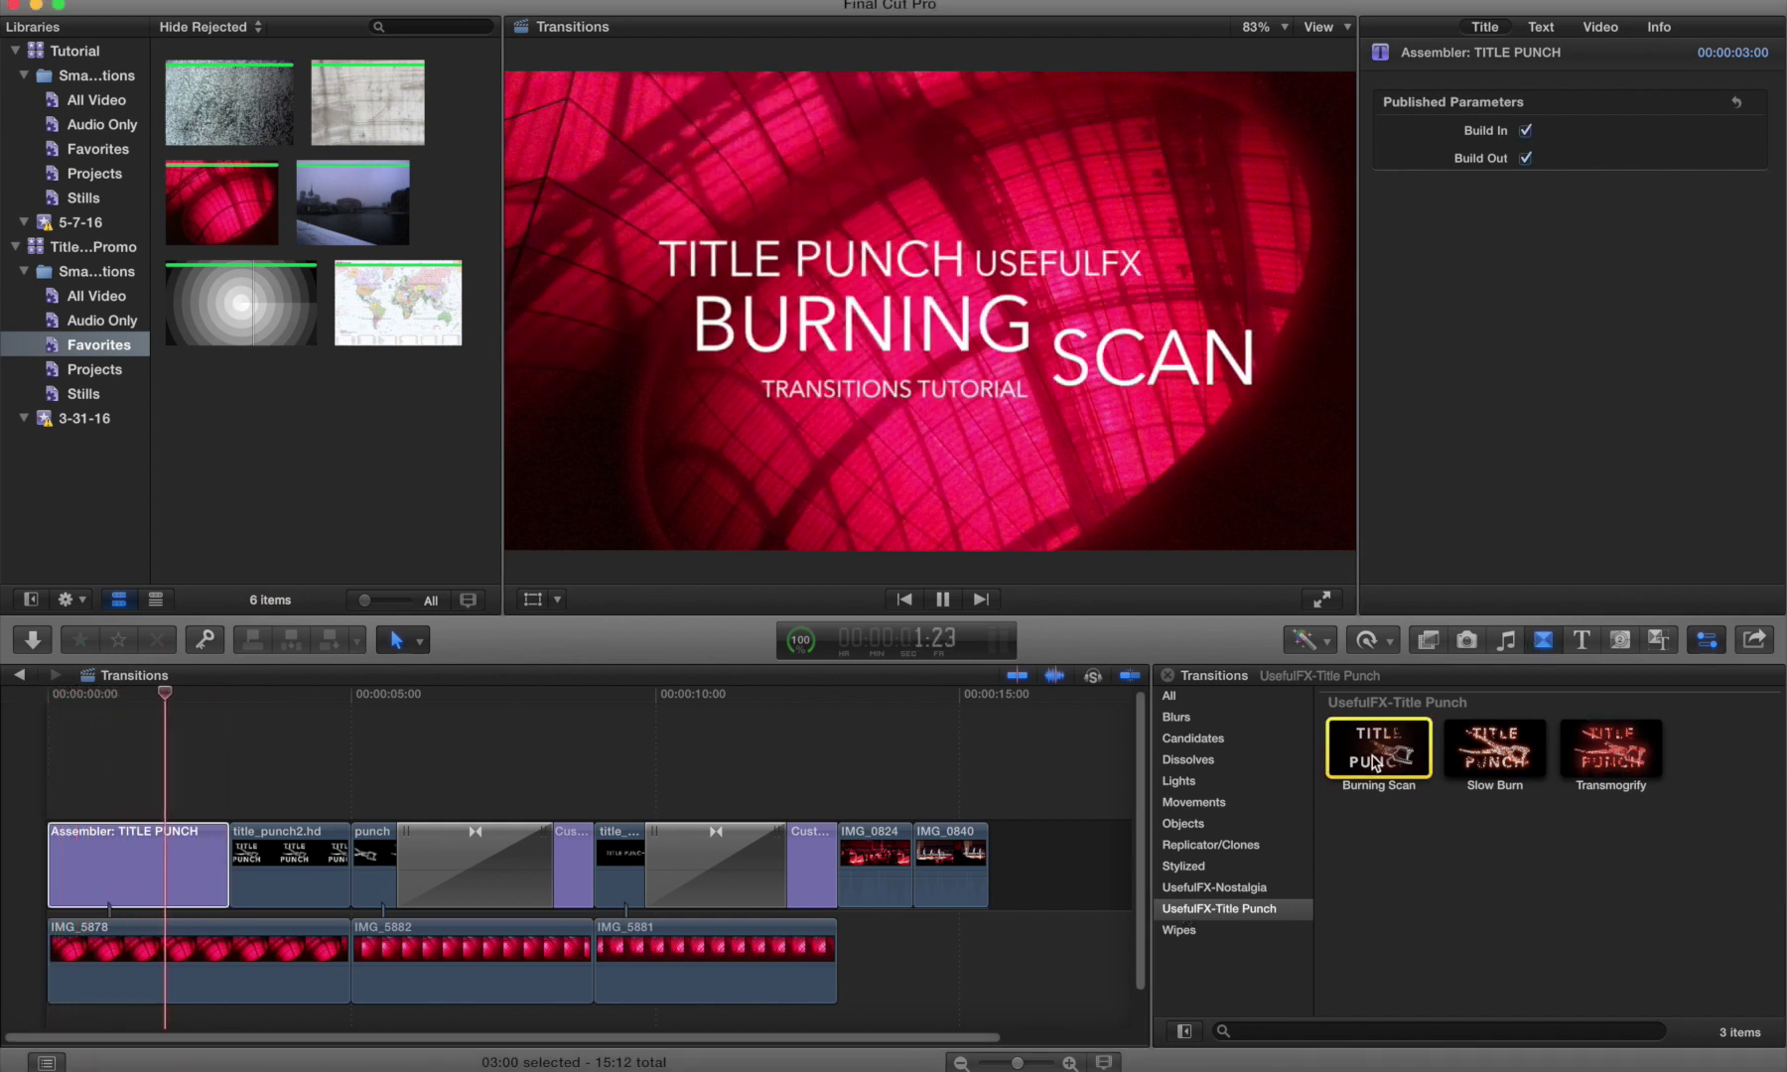
pyautogui.click(1521, 755)
pyautogui.click(1611, 759)
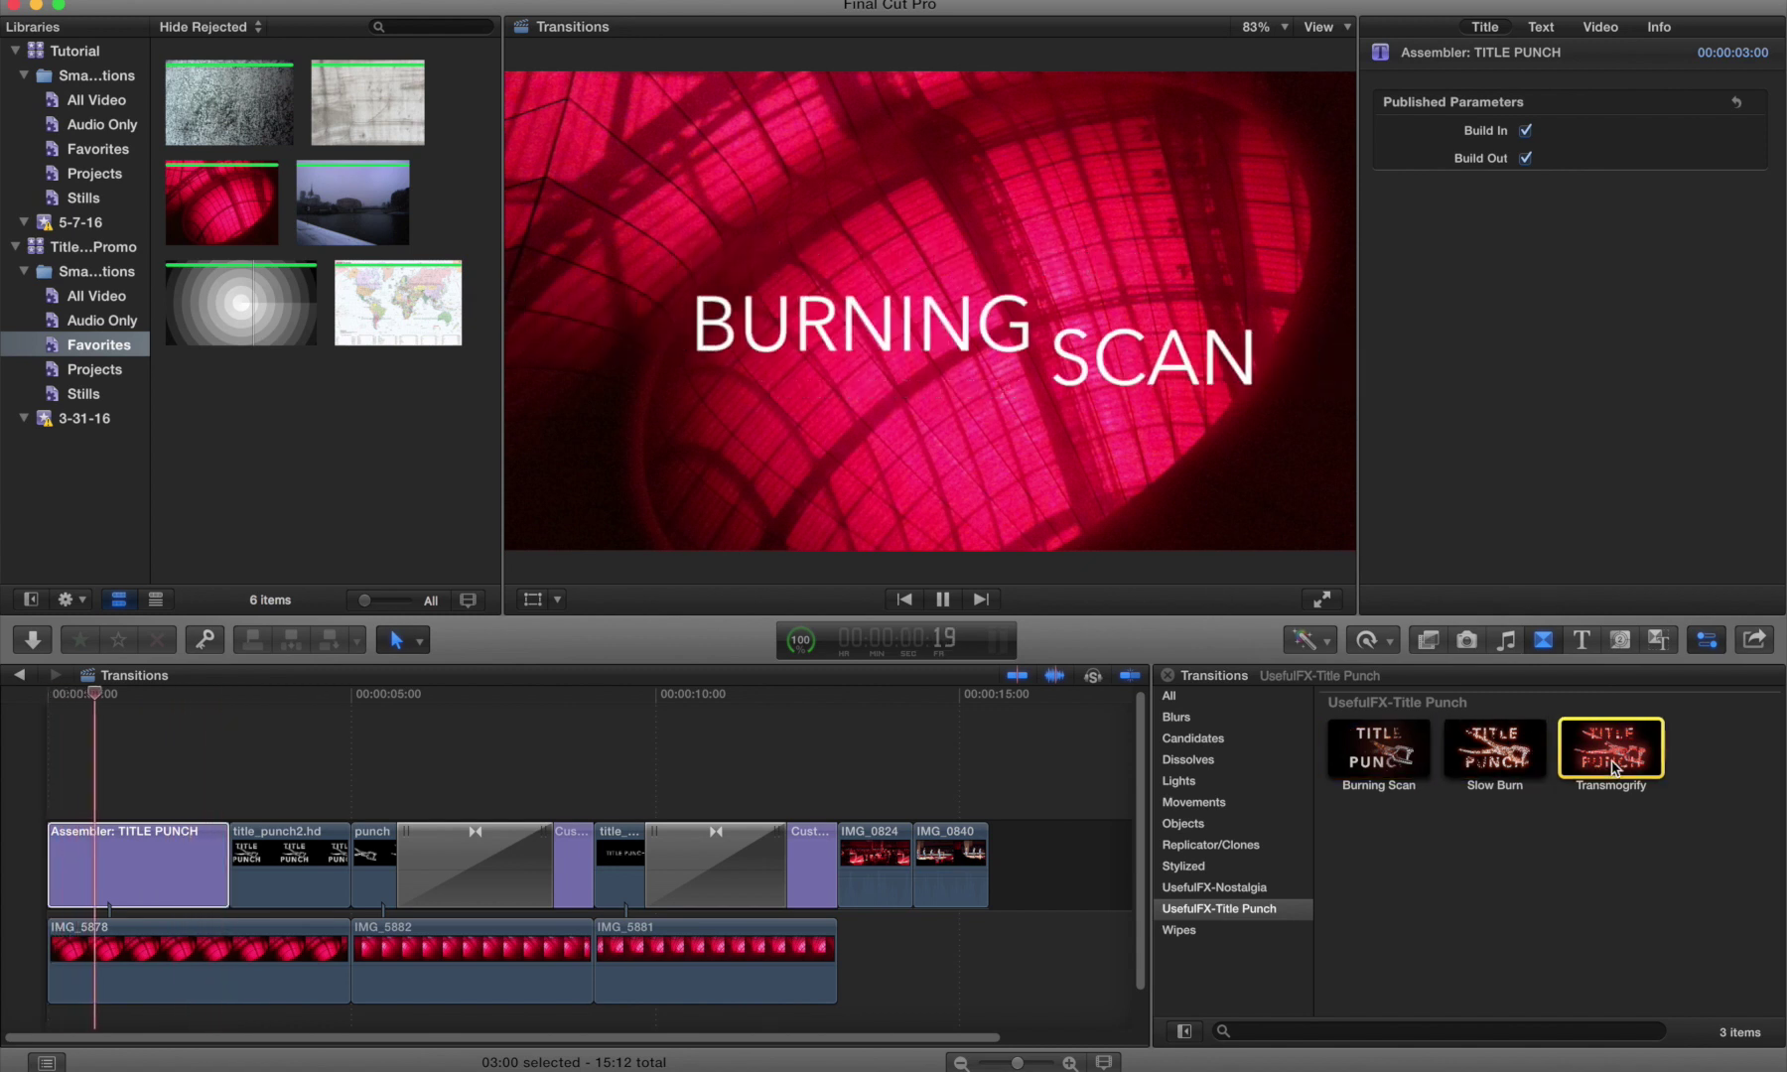
pyautogui.moveTo(1610, 750); pyautogui.dragTo(235, 860)
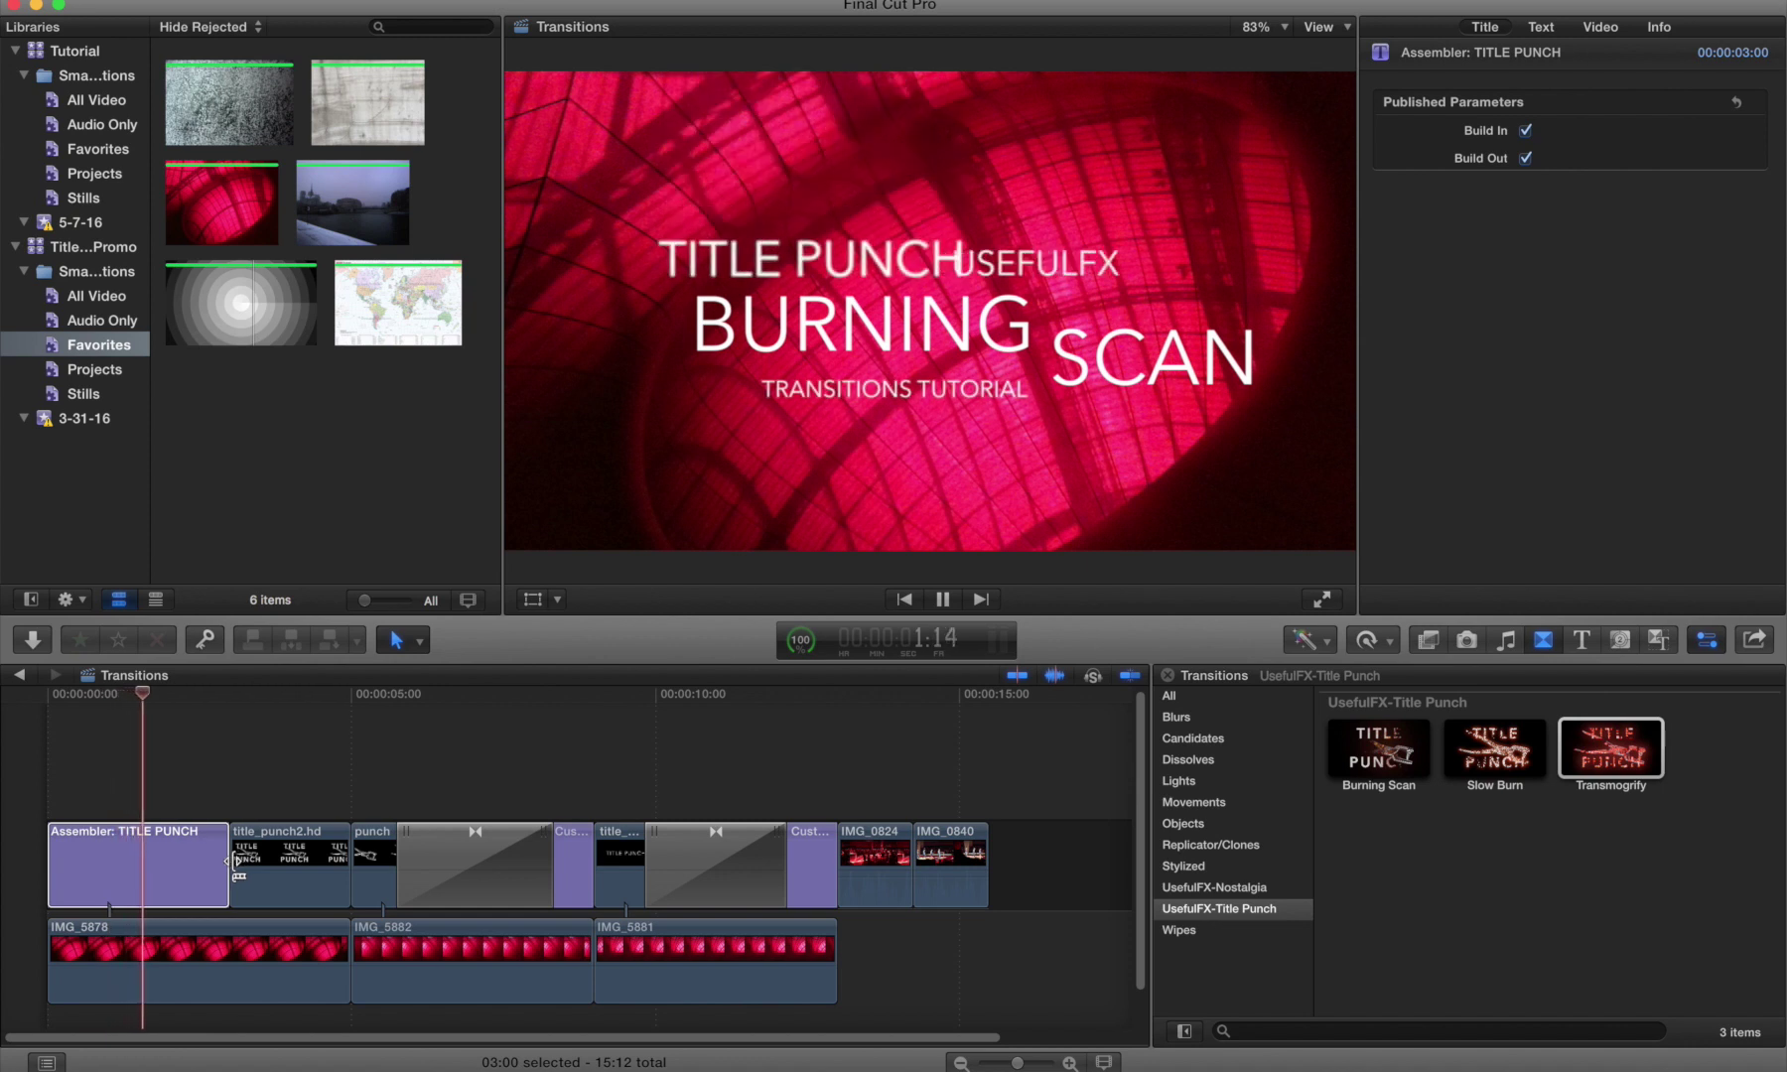
# Step: Add a Burning Scan transition after the TITLE PUNCH title, then delete it
pyautogui.doubleClick(1388, 755)
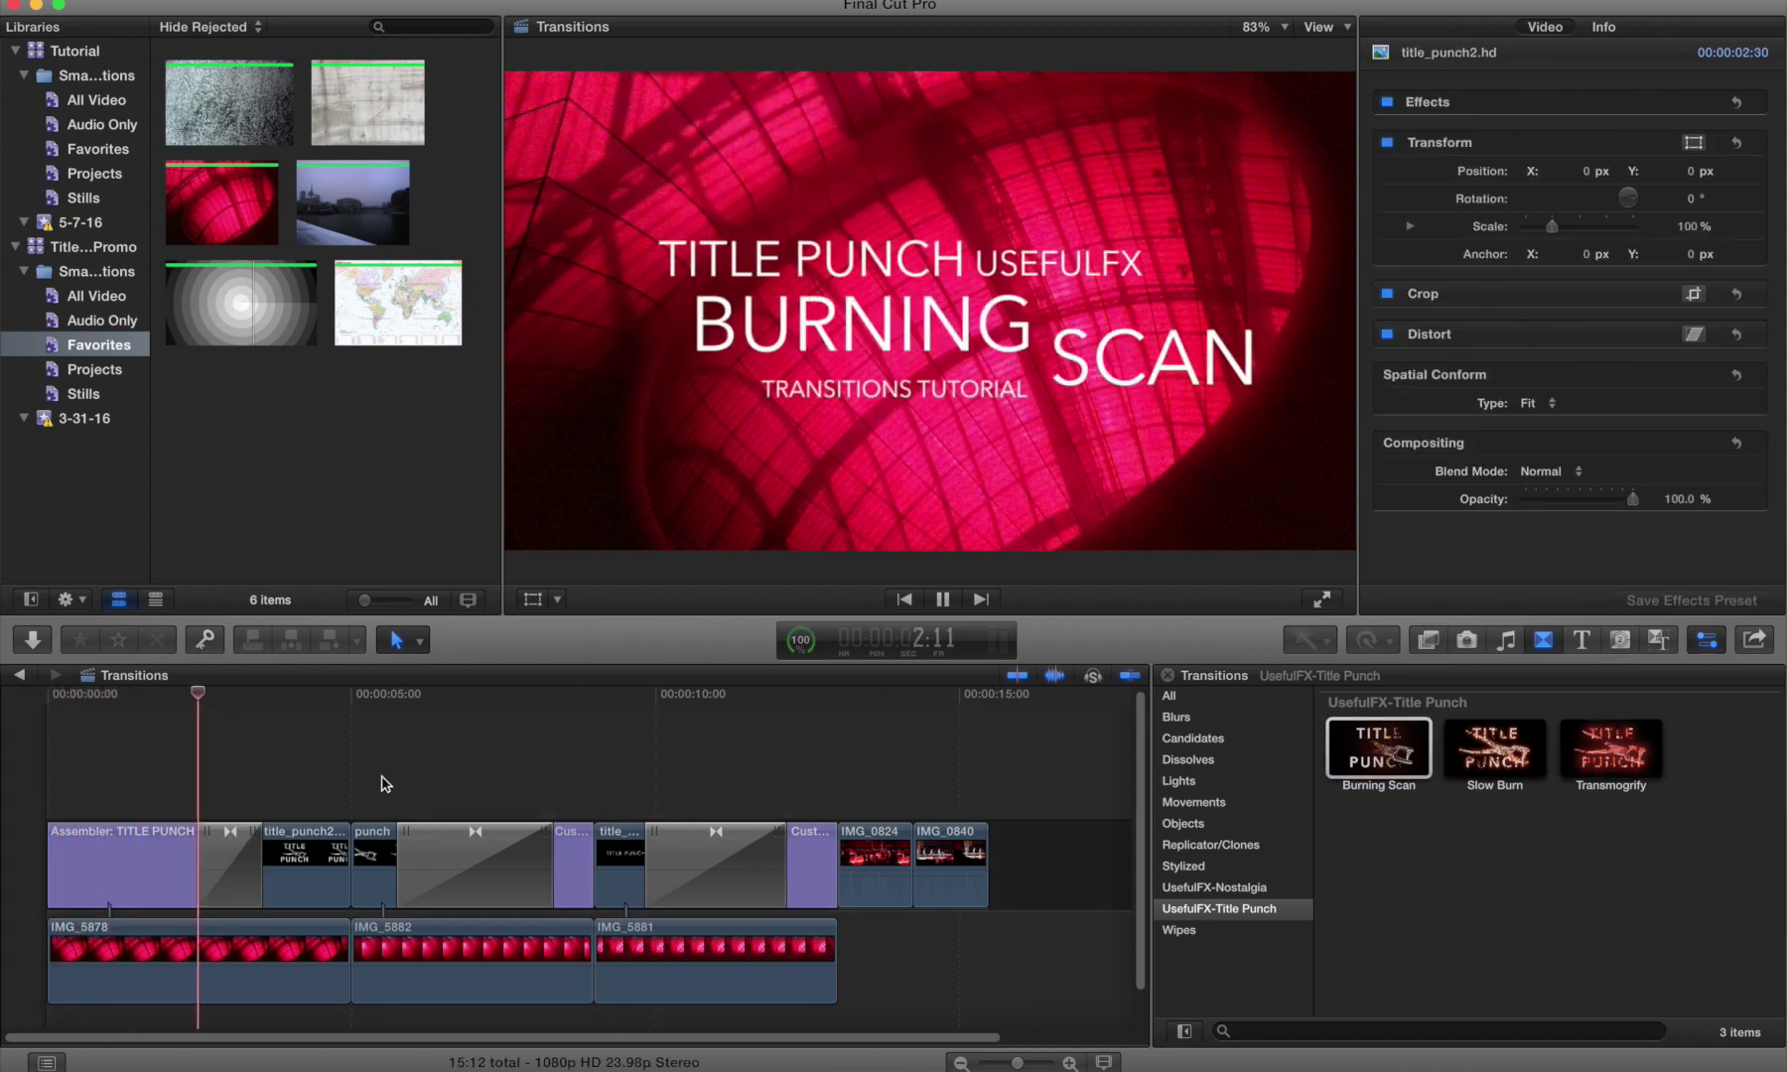
pyautogui.click(218, 876)
pyautogui.press('Delete')
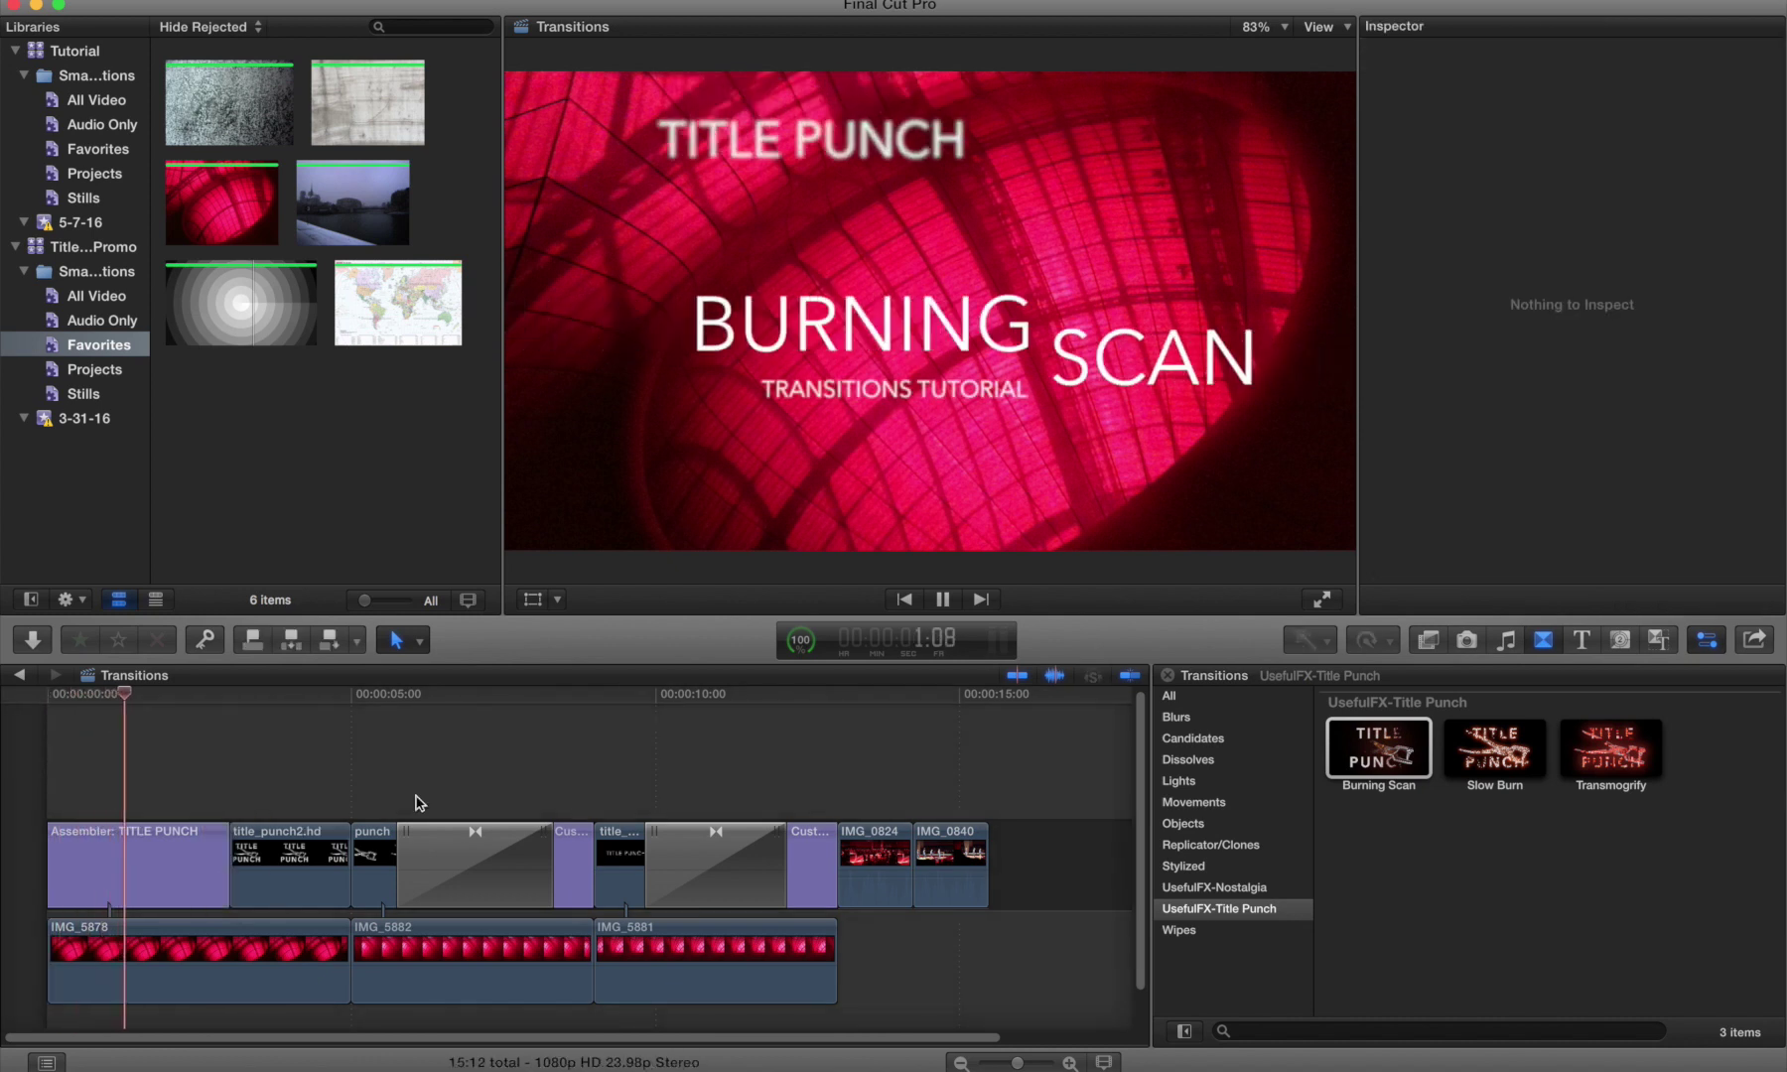
# Step: Place Burning Scan between the title and title_punch2, lengthen it to 2:12 and play it
pyautogui.moveTo(1379, 751)
pyautogui.mouseDown()
pyautogui.moveTo(642, 777)
pyautogui.moveTo(241, 854)
pyautogui.mouseUp()
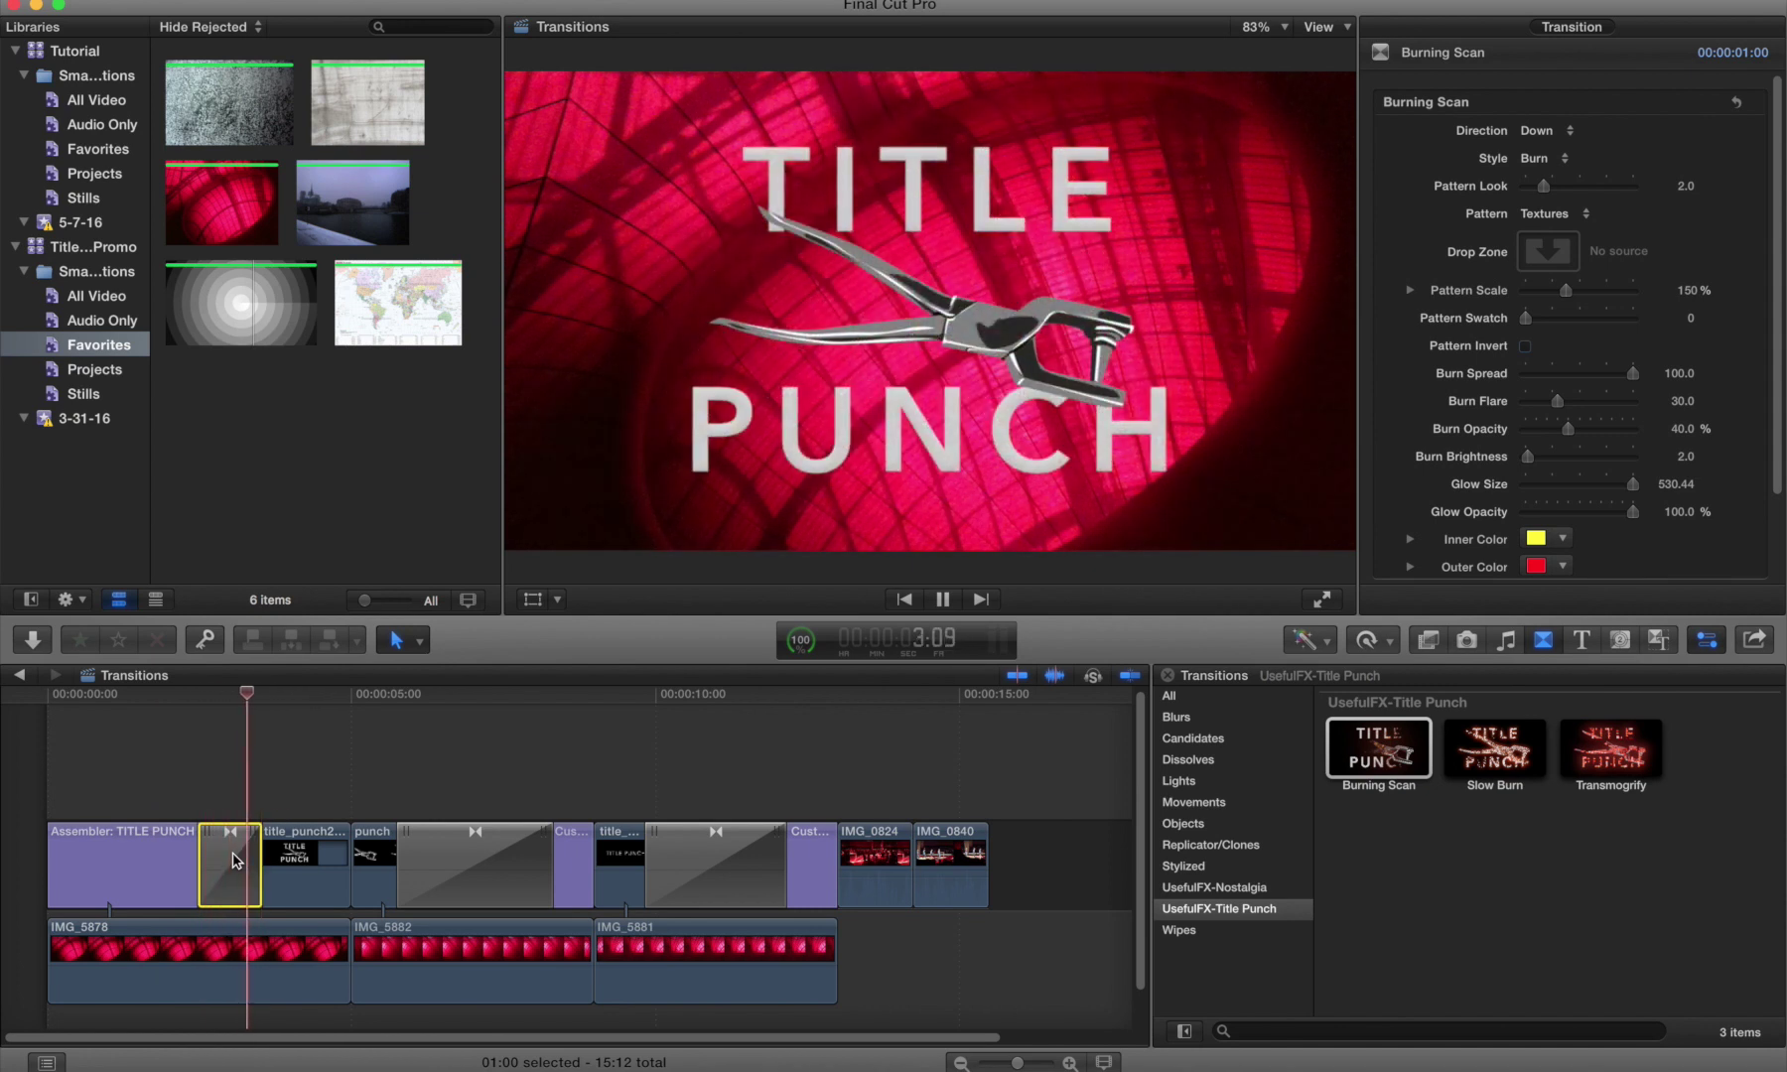
pyautogui.moveTo(199, 860); pyautogui.dragTo(160, 853)
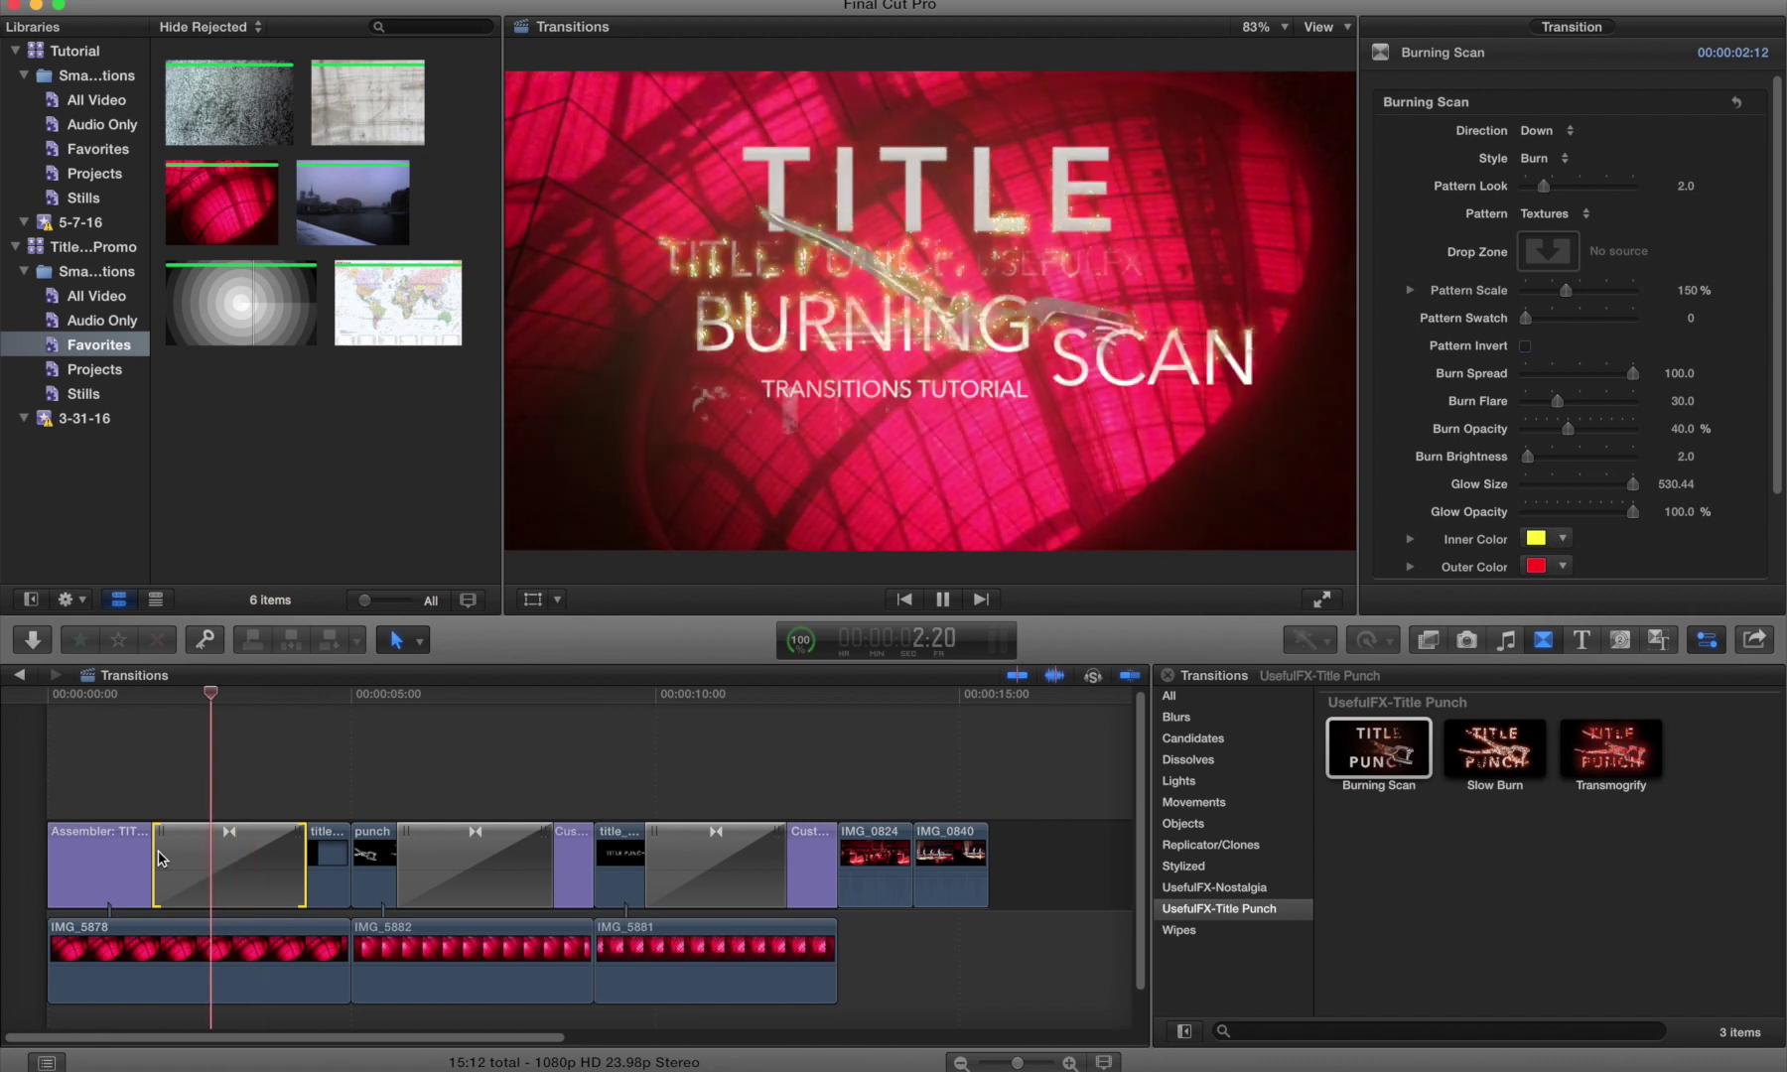
pyautogui.click(182, 861)
pyautogui.press('/')
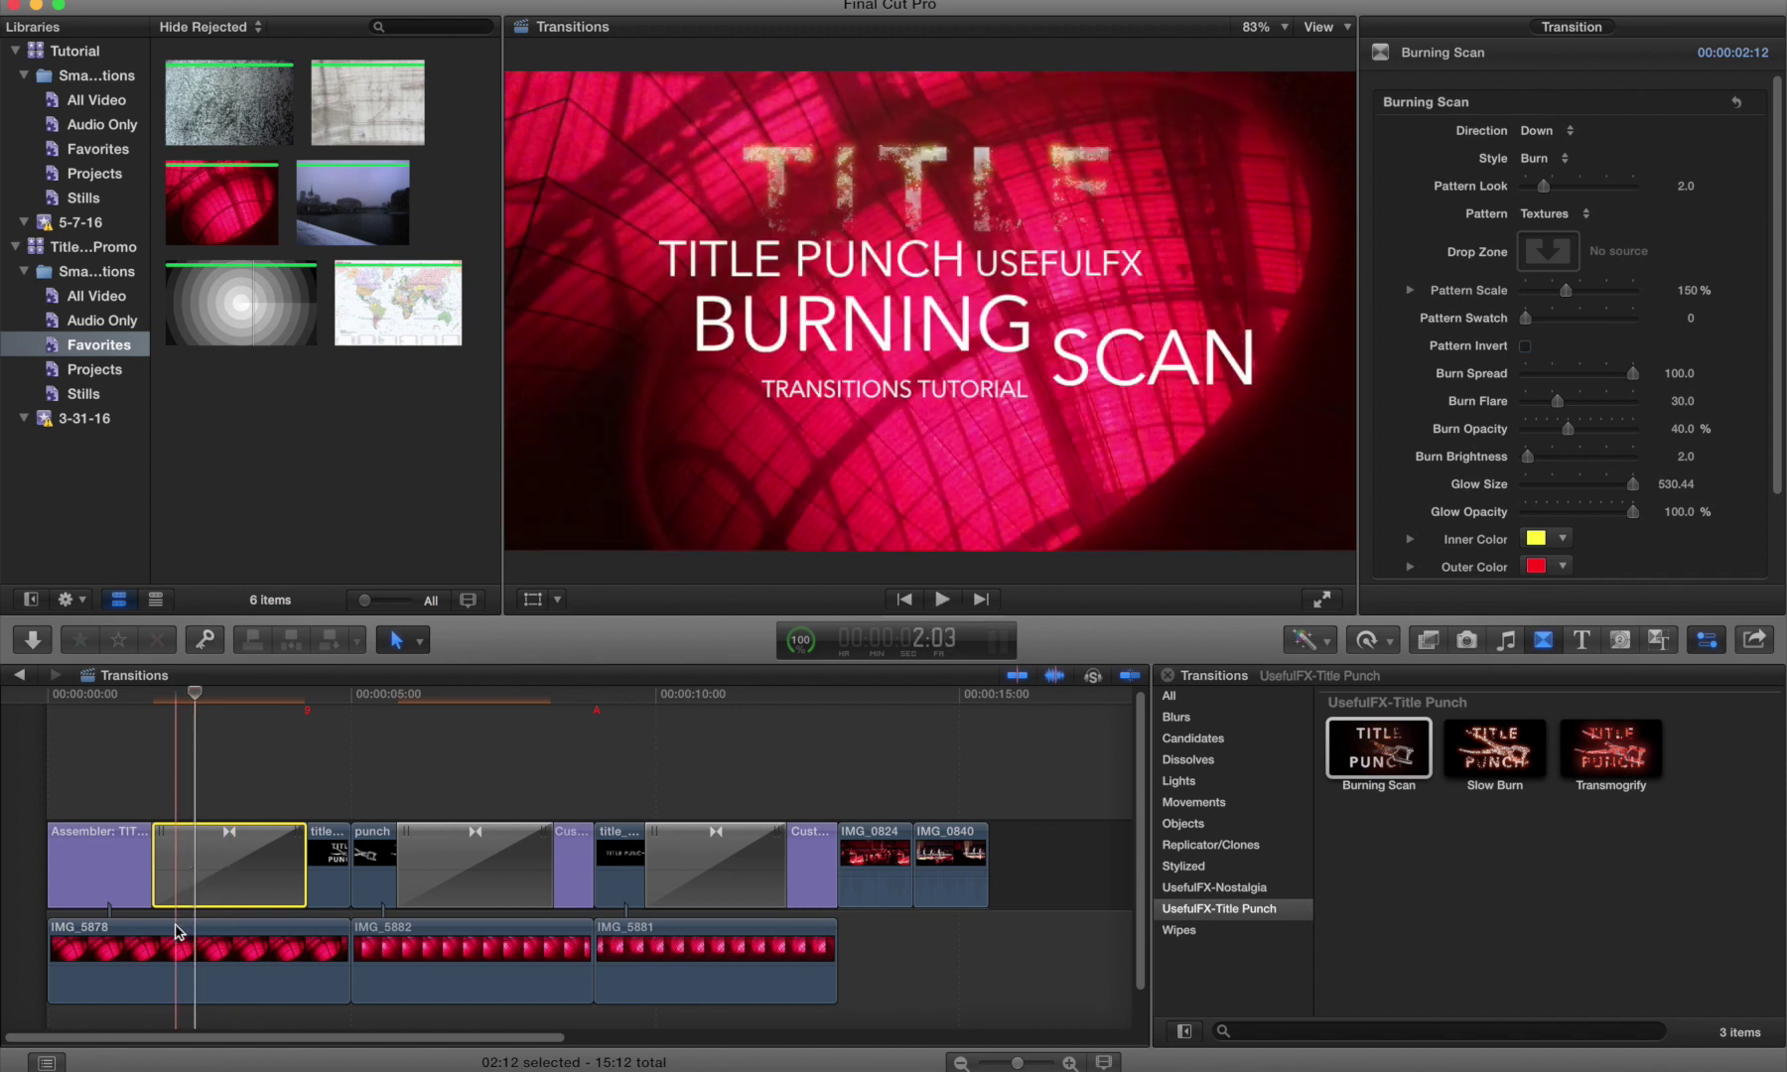
pyautogui.click(173, 948)
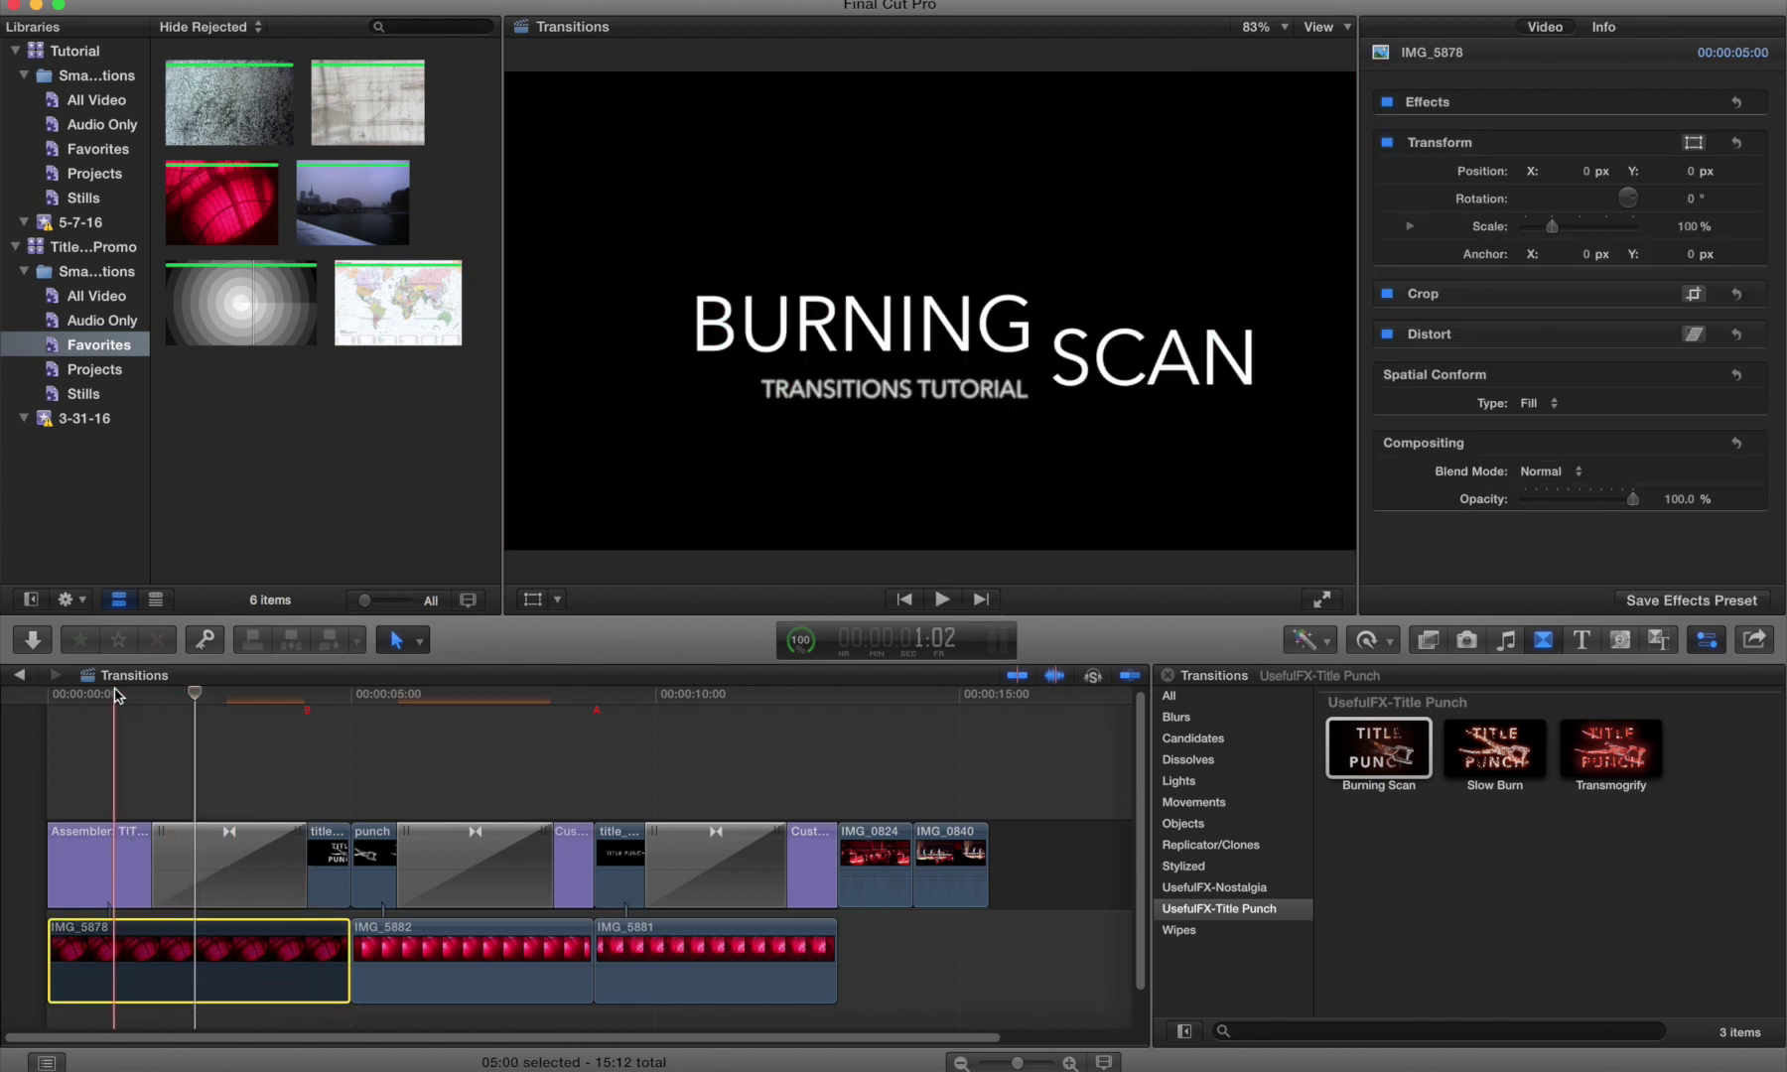
pyautogui.moveTo(194, 695)
pyautogui.mouseDown()
pyautogui.moveTo(337, 733)
pyautogui.moveTo(109, 746)
pyautogui.mouseUp()
pyautogui.click(113, 856)
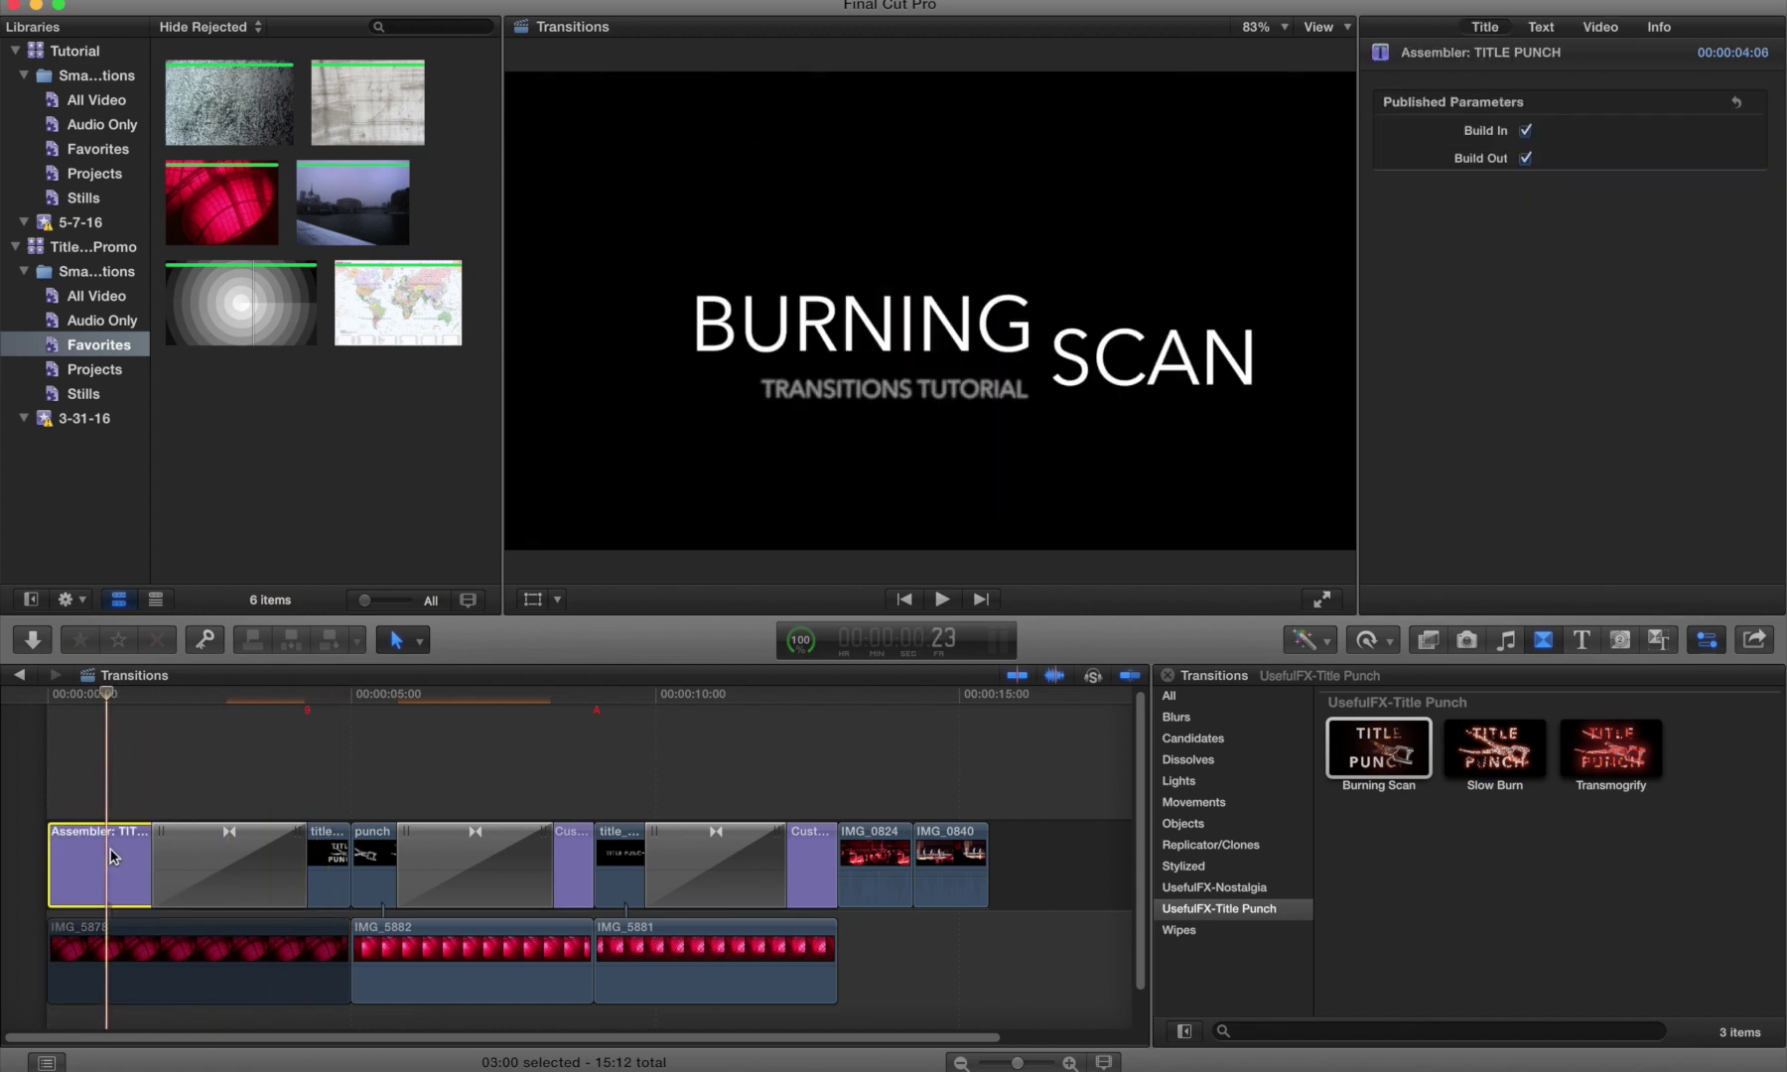
pyautogui.click(337, 872)
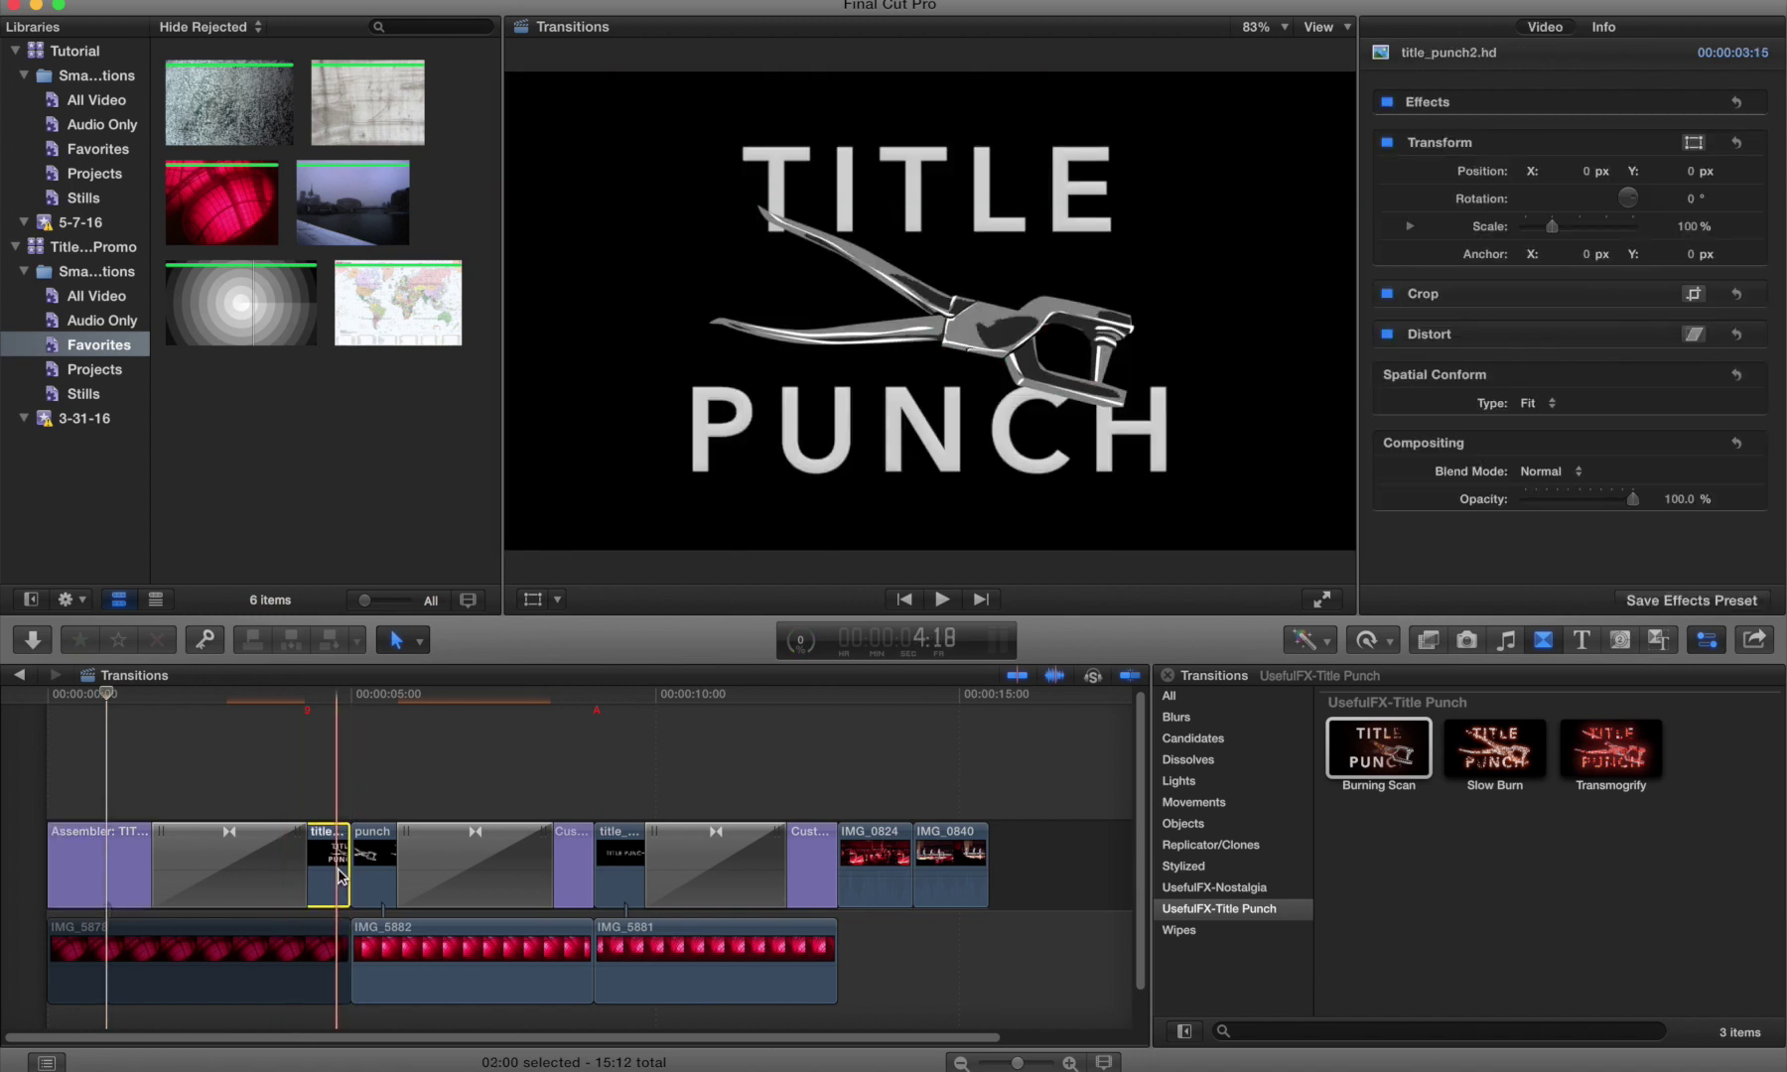
pyautogui.click(283, 943)
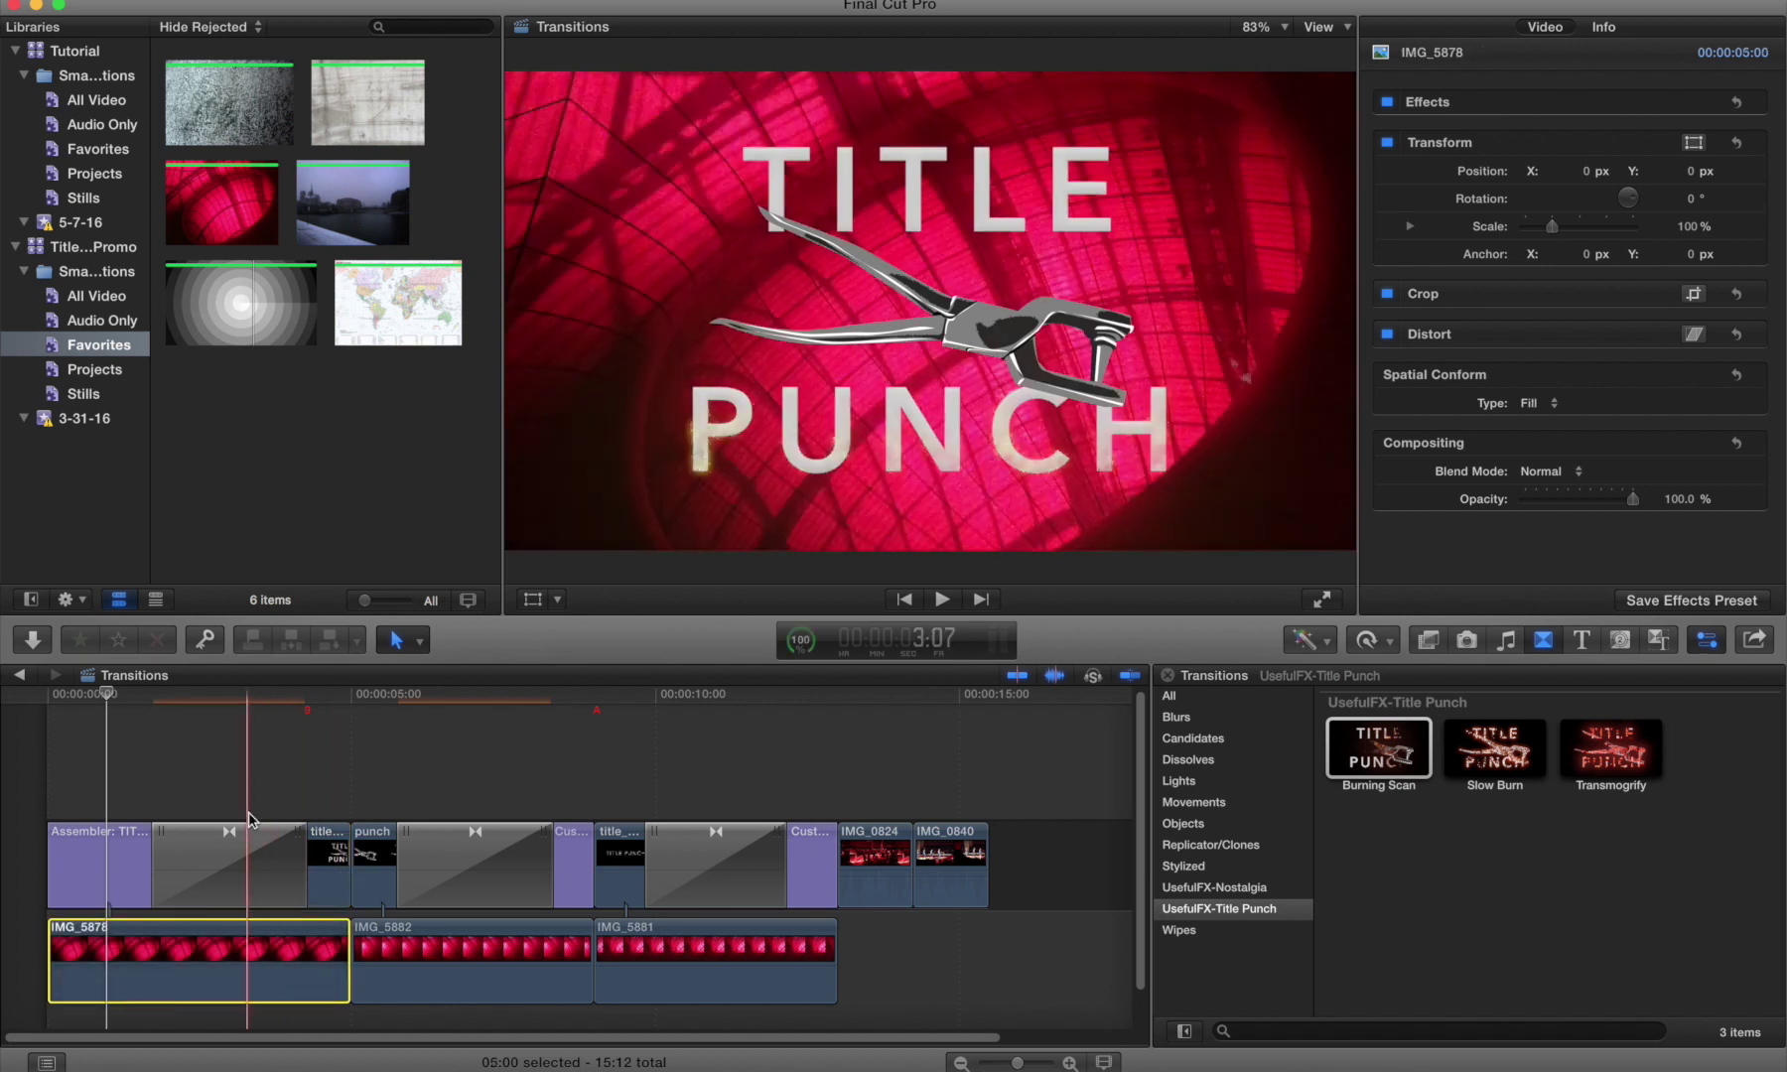
pyautogui.click(248, 856)
pyautogui.press('/')
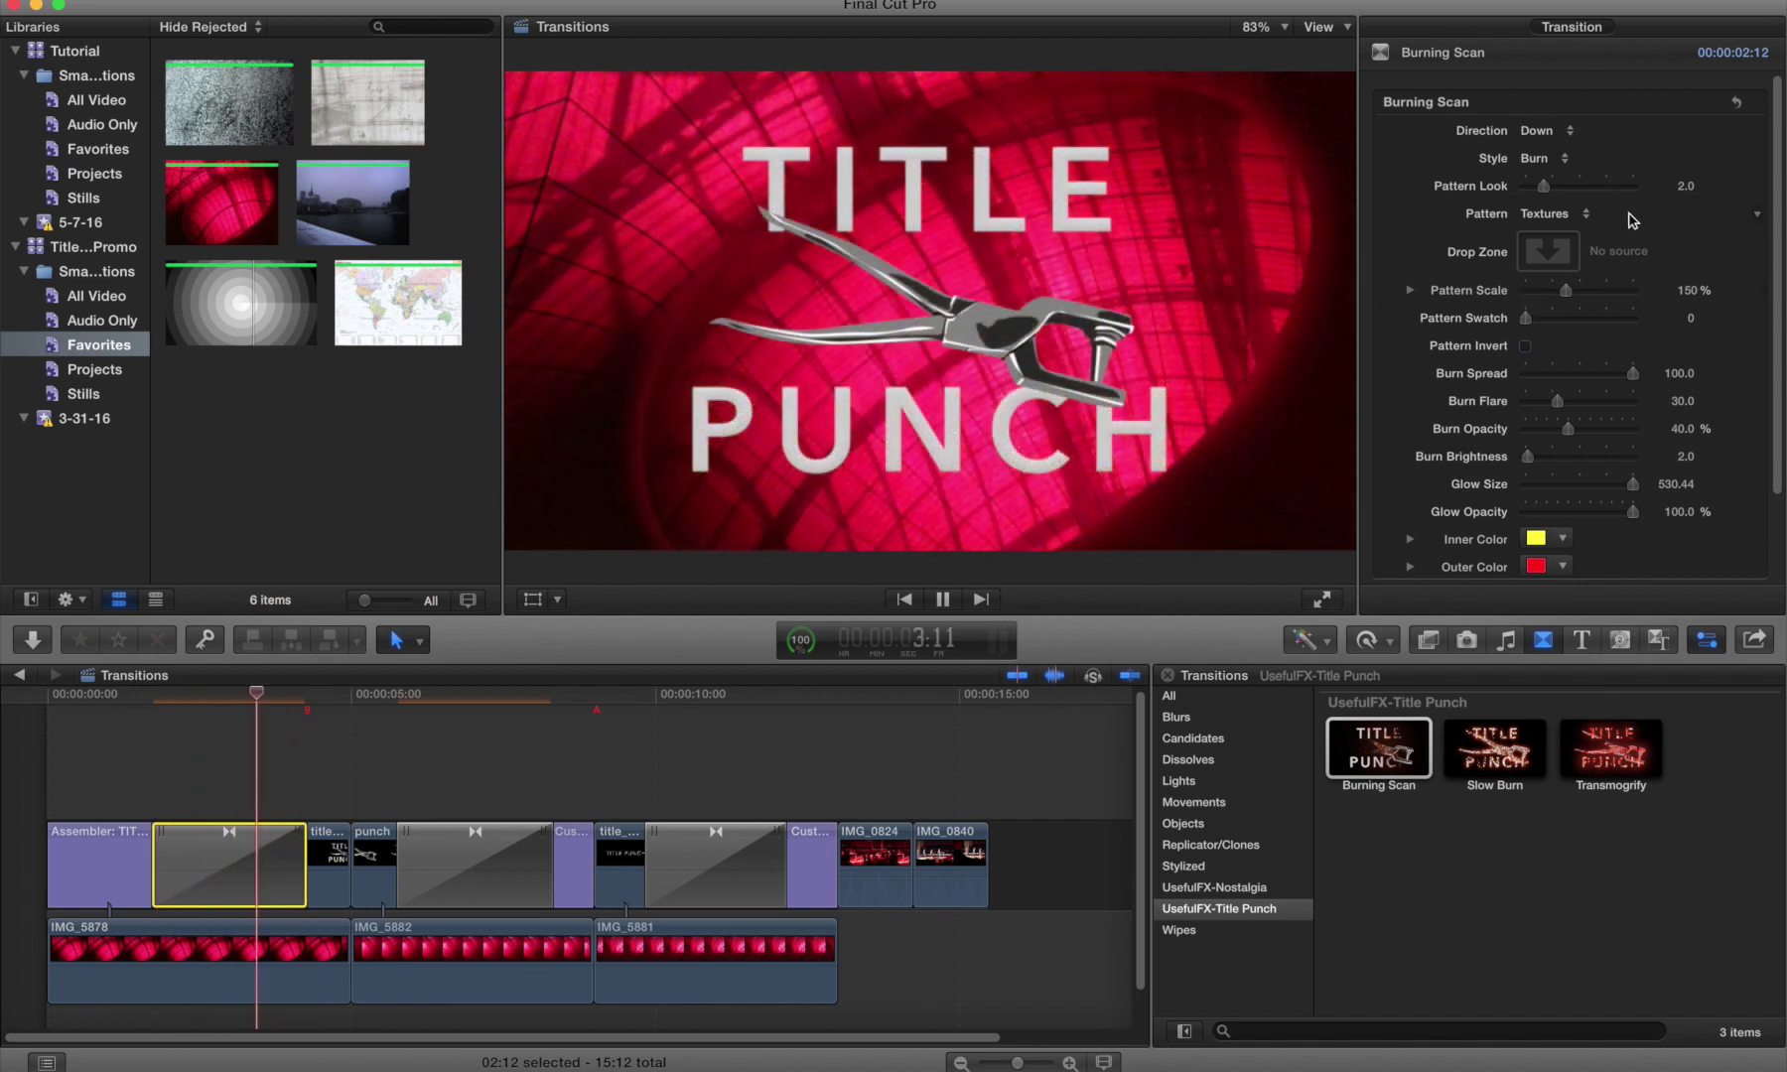
# Step: Set the Burning Scan Direction to Right and park the playhead mid-transition
pyautogui.click(1568, 132)
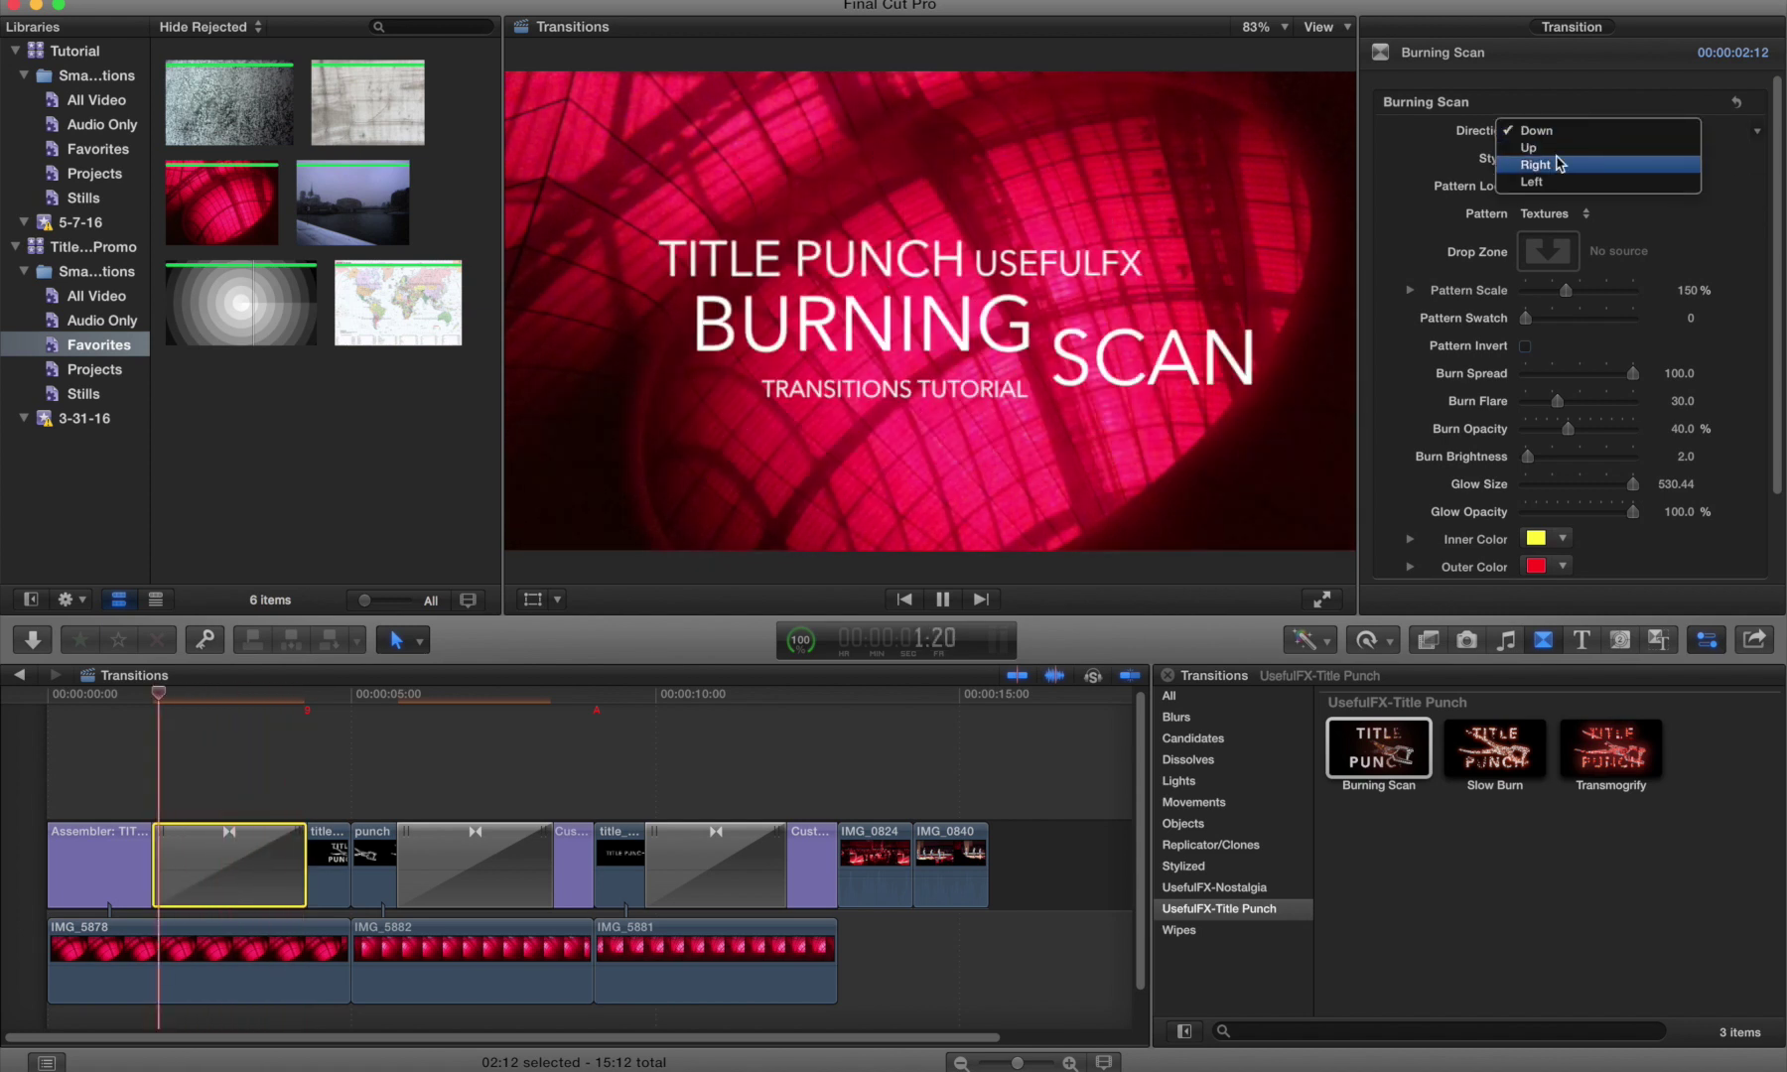
pyautogui.click(1559, 164)
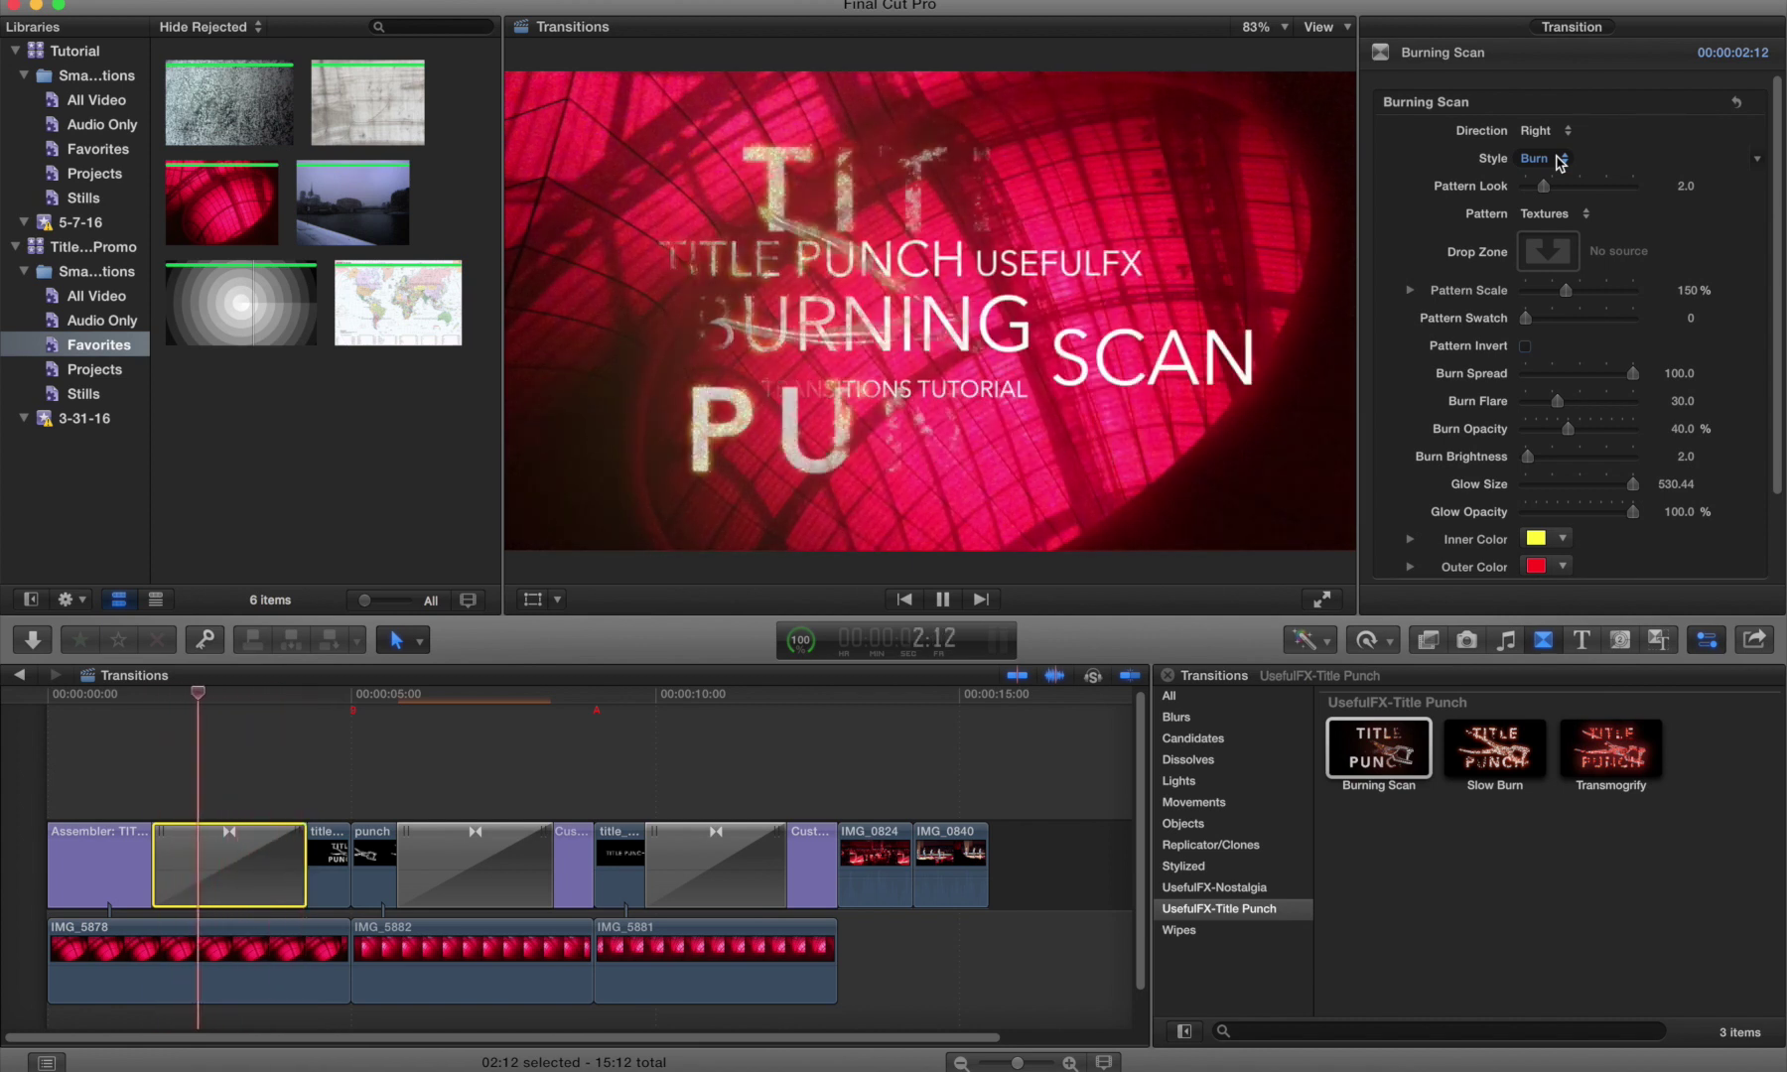
pyautogui.press('space')
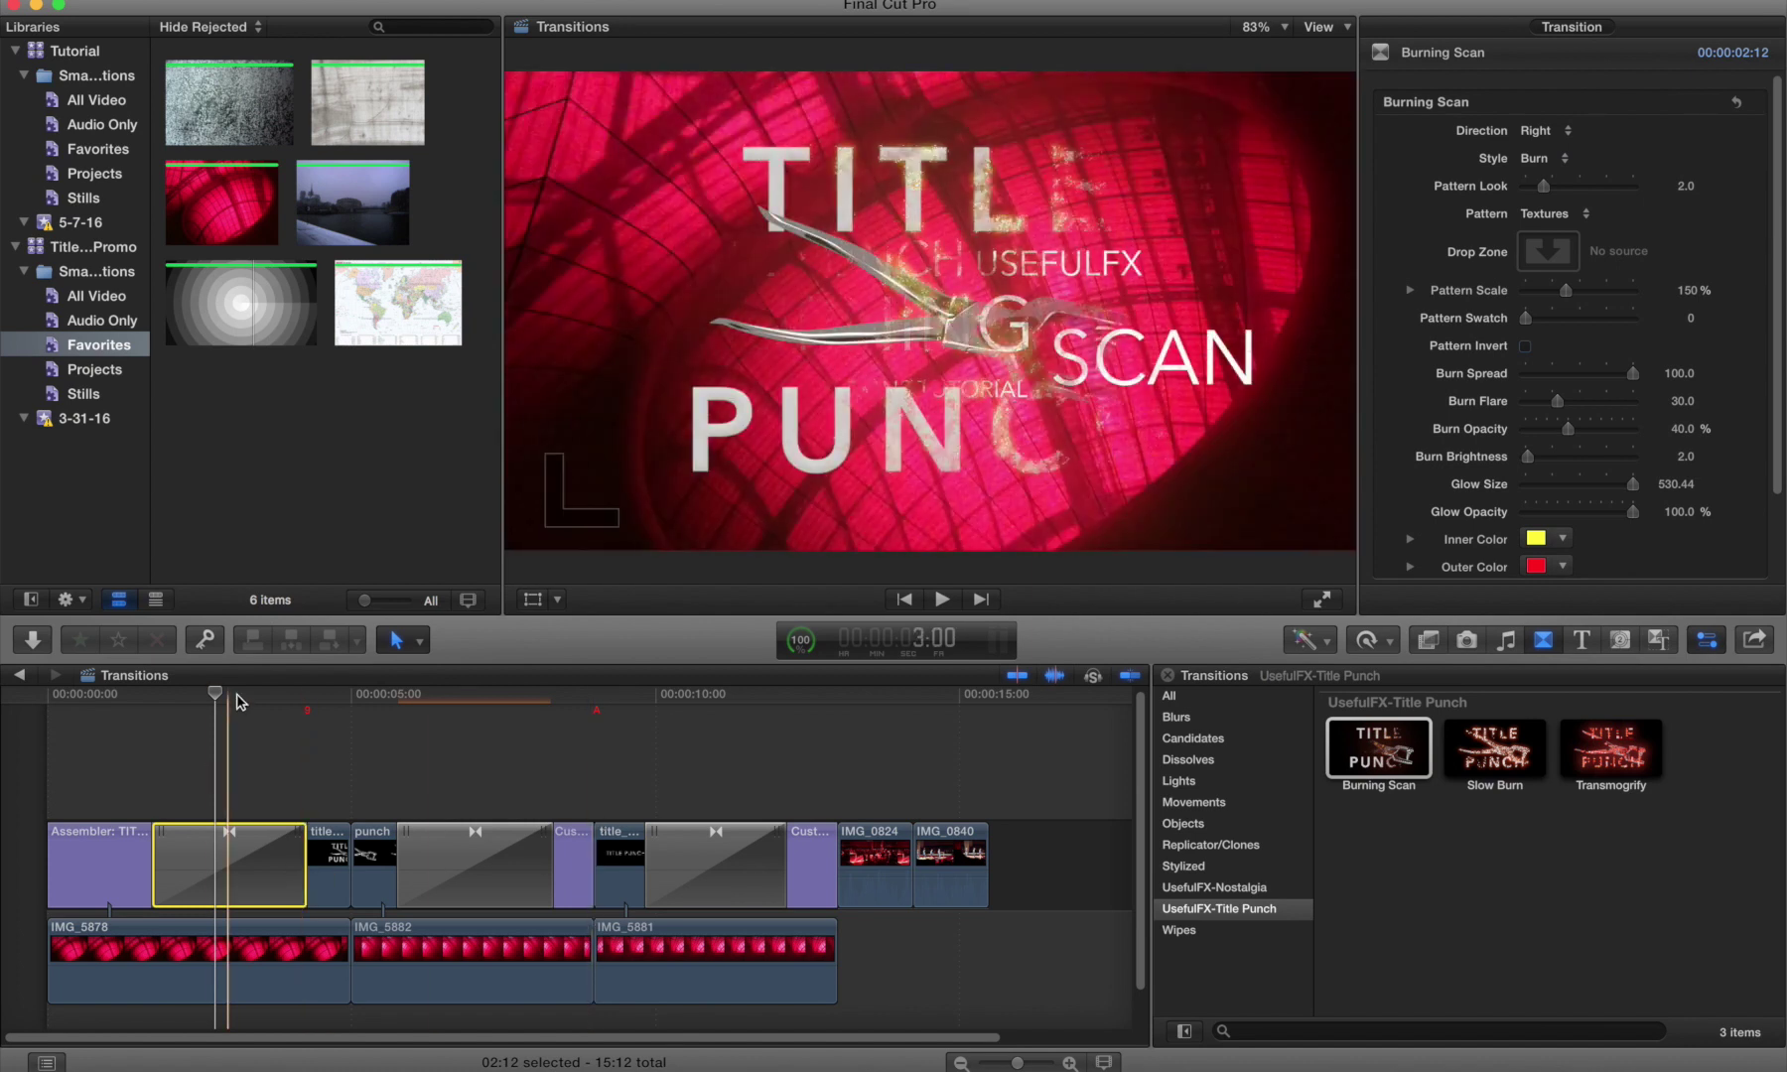
pyautogui.click(229, 695)
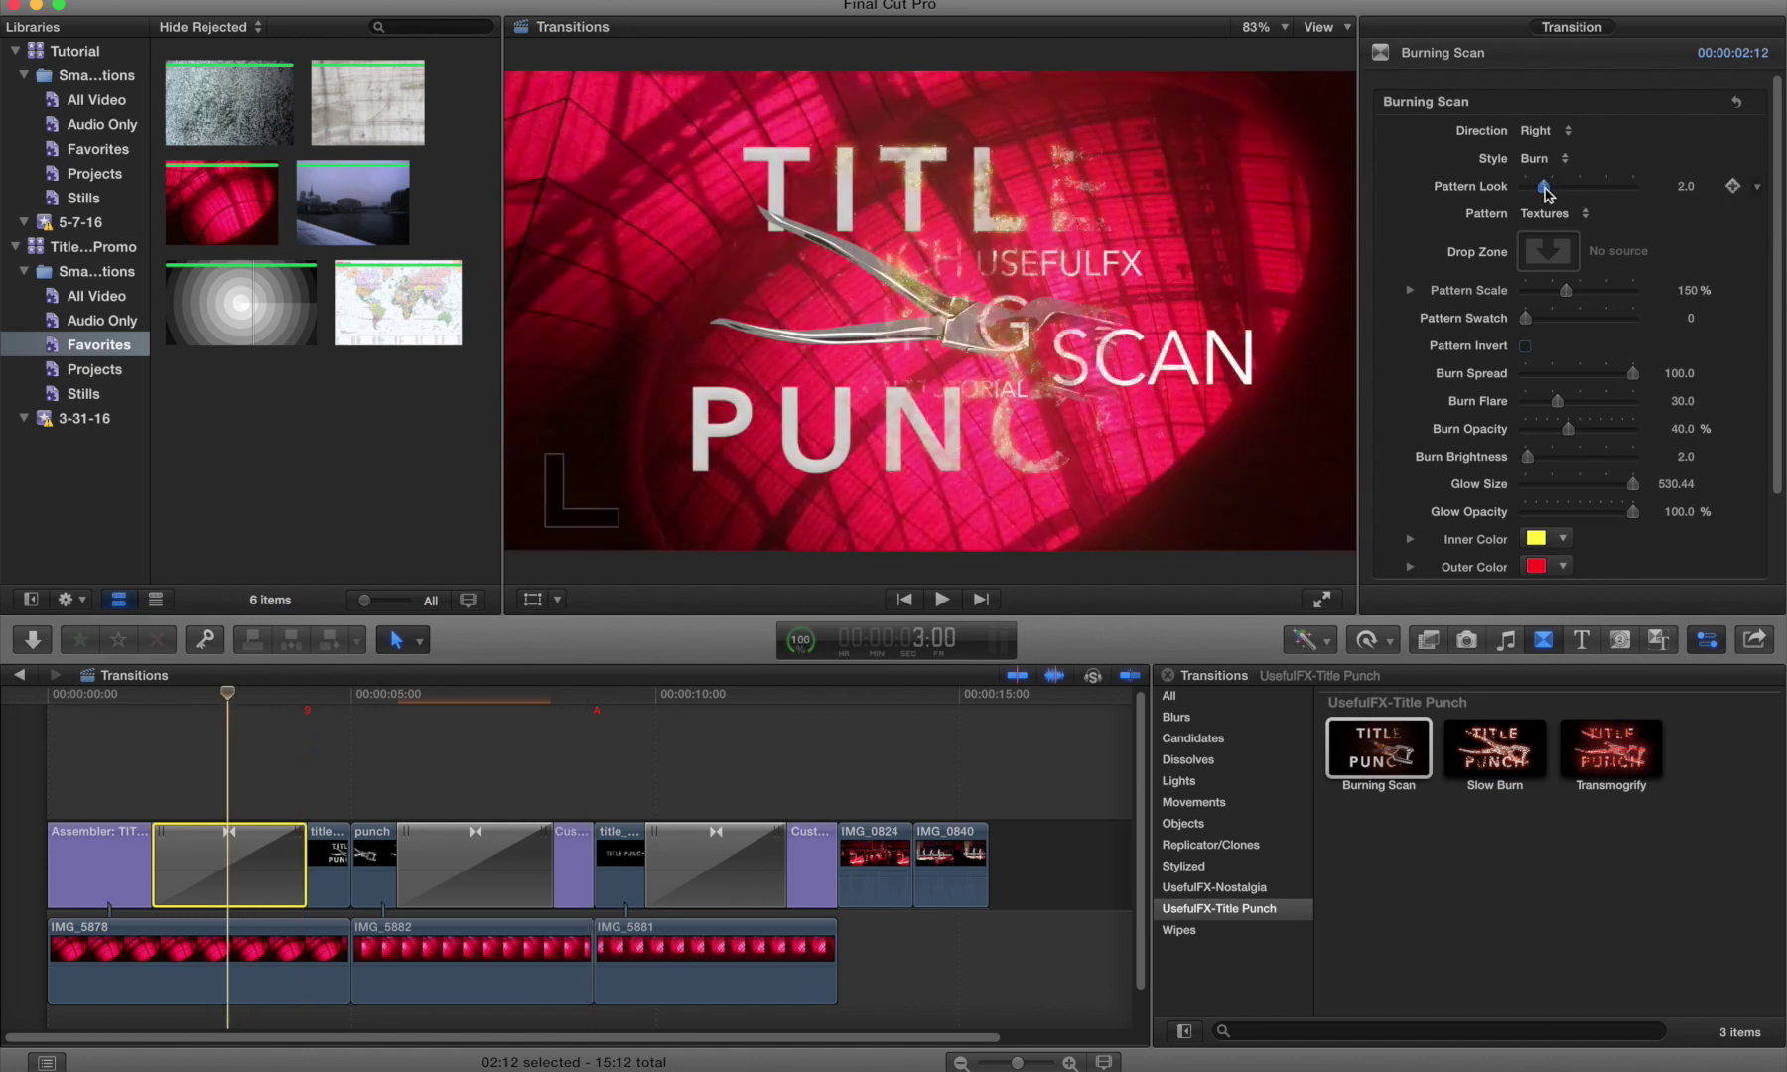
# Step: Adjust Pattern Look and enlarge the Pattern Scale to about 226%
pyautogui.moveTo(1579, 188)
pyautogui.mouseDown()
pyautogui.moveTo(1616, 185)
pyautogui.moveTo(1499, 191)
pyautogui.moveTo(1685, 185)
pyautogui.mouseUp()
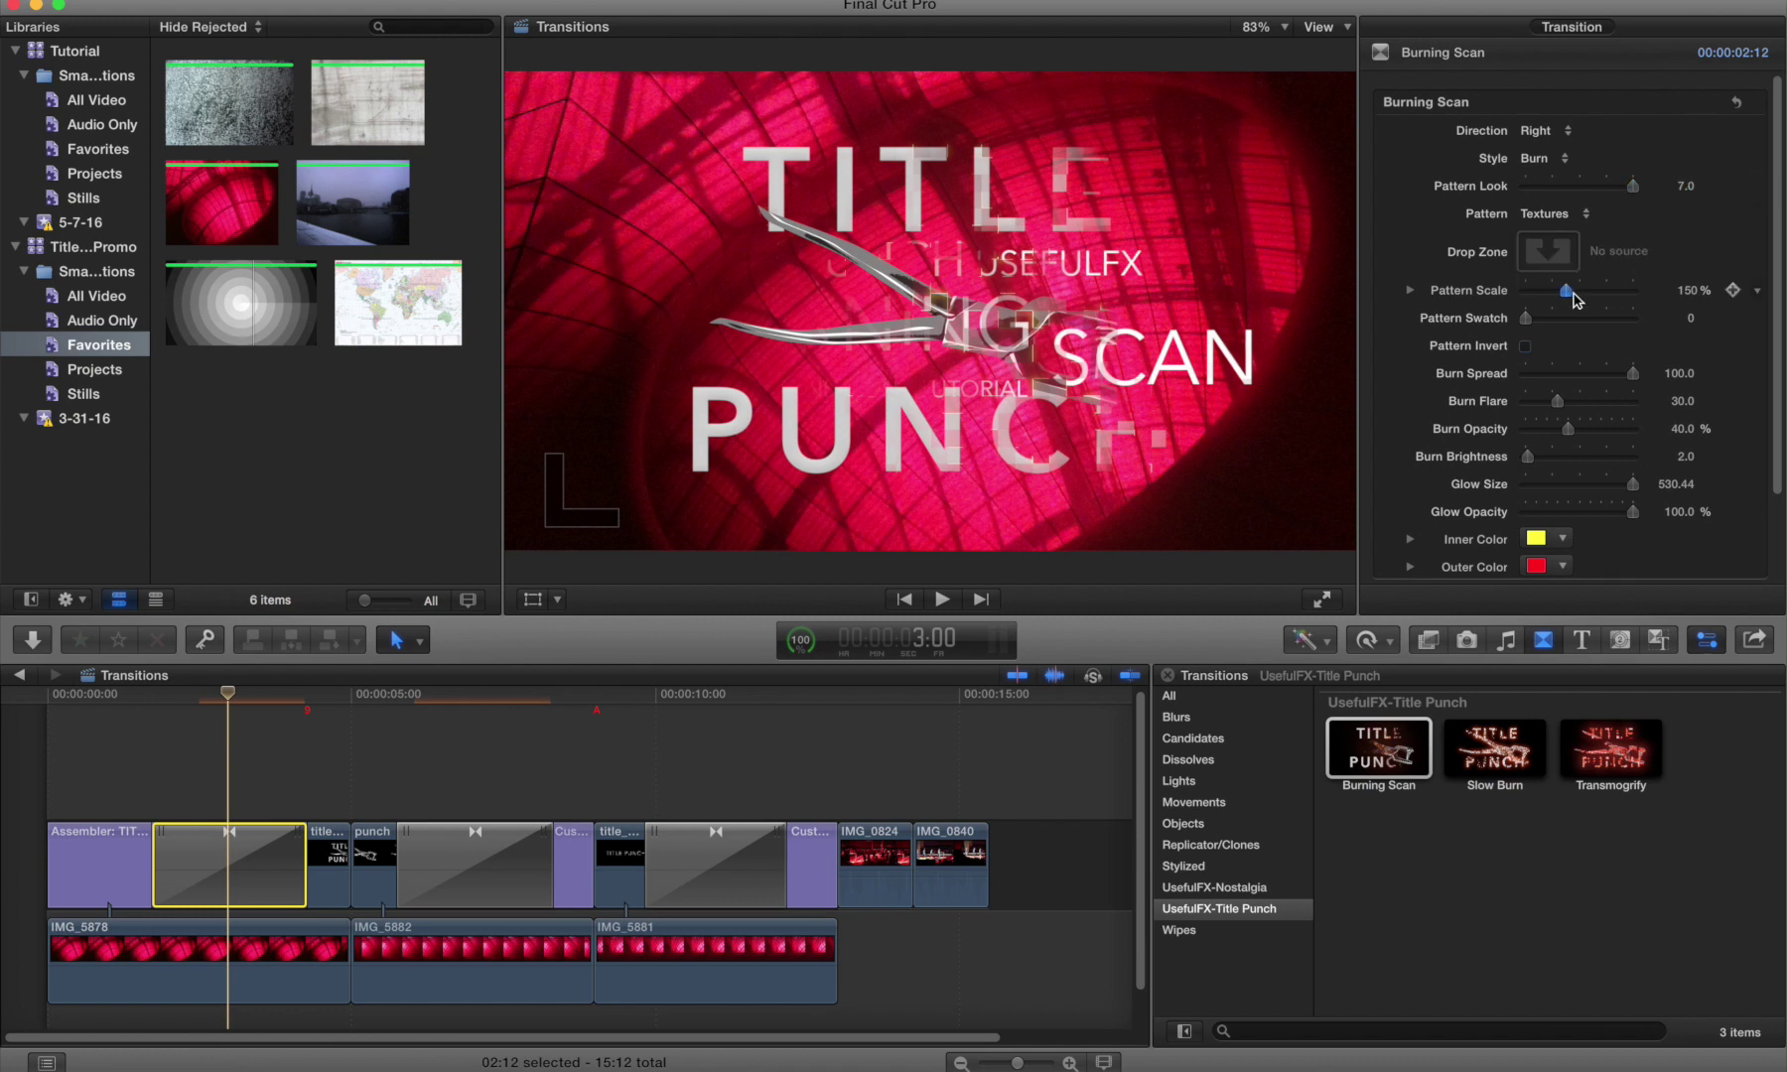
pyautogui.moveTo(1574, 300); pyautogui.dragTo(1599, 298)
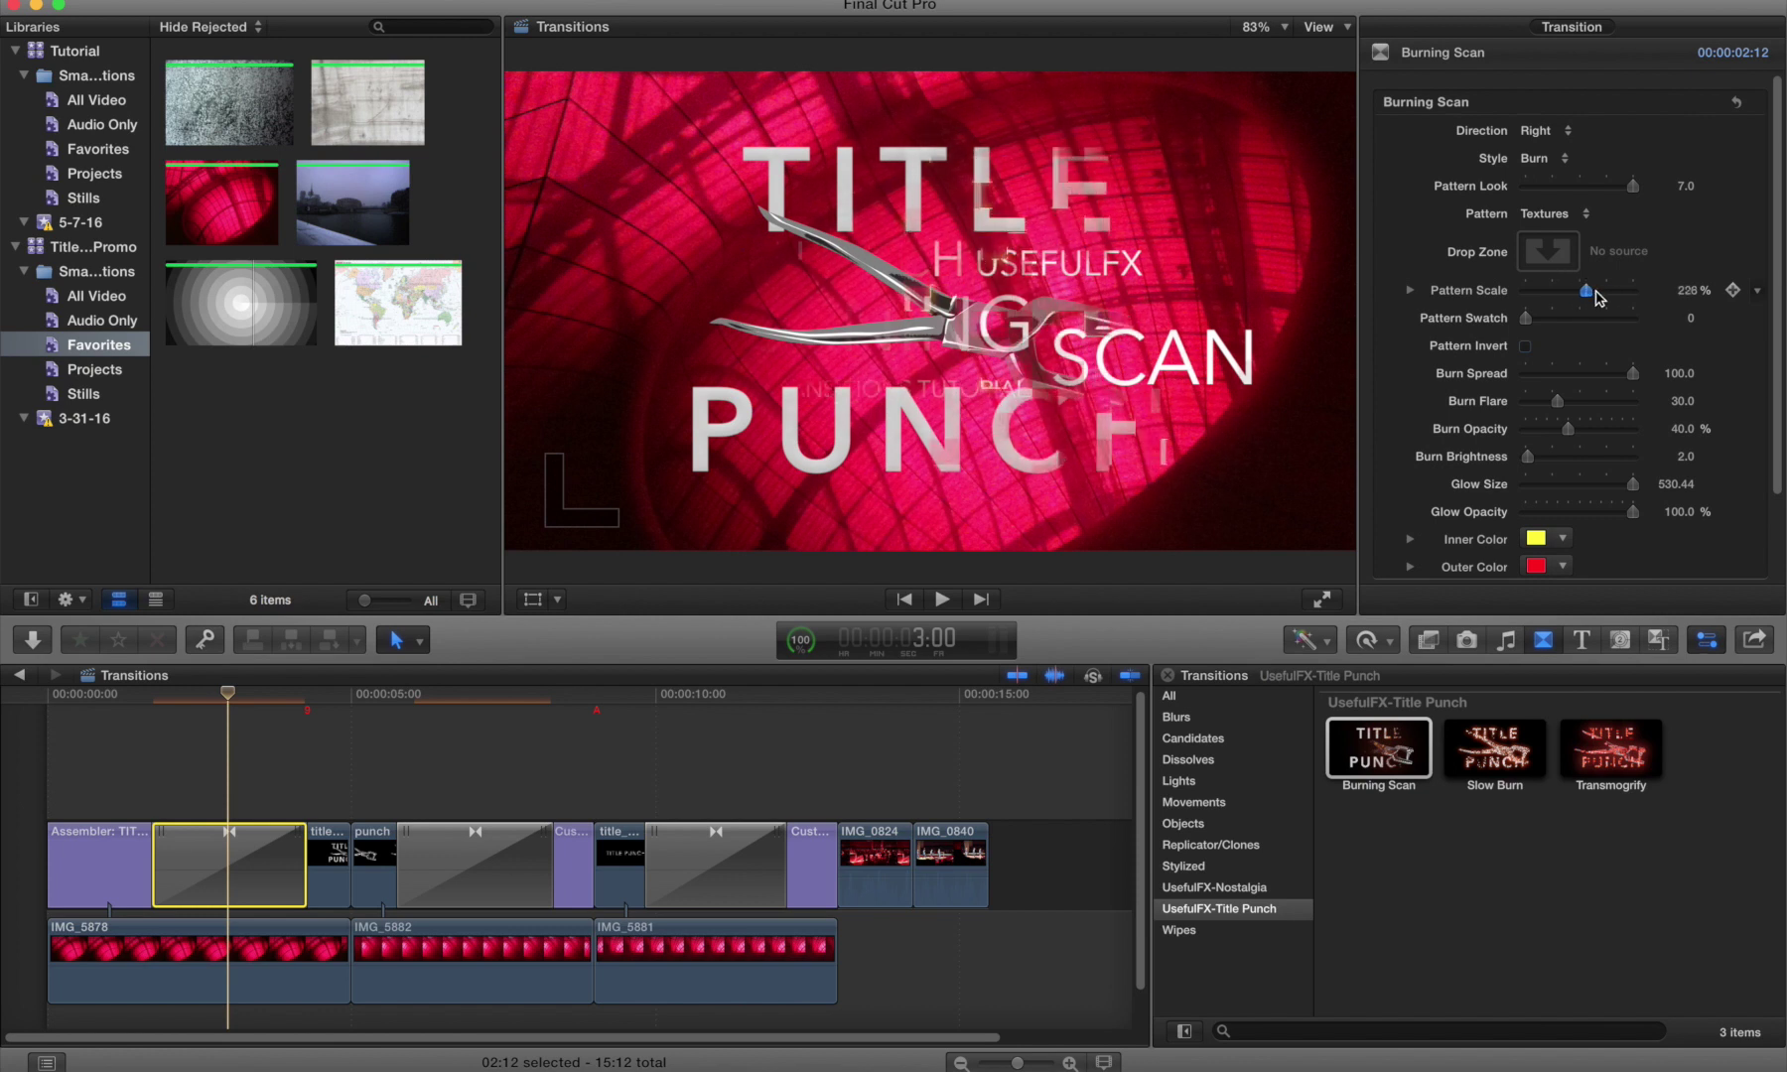
pyautogui.click(1573, 187)
# Step: Set the Burning Scan Pattern Look to 3.44, checking earlier frames
pyautogui.moveTo(1555, 194); pyautogui.dragTo(1534, 194)
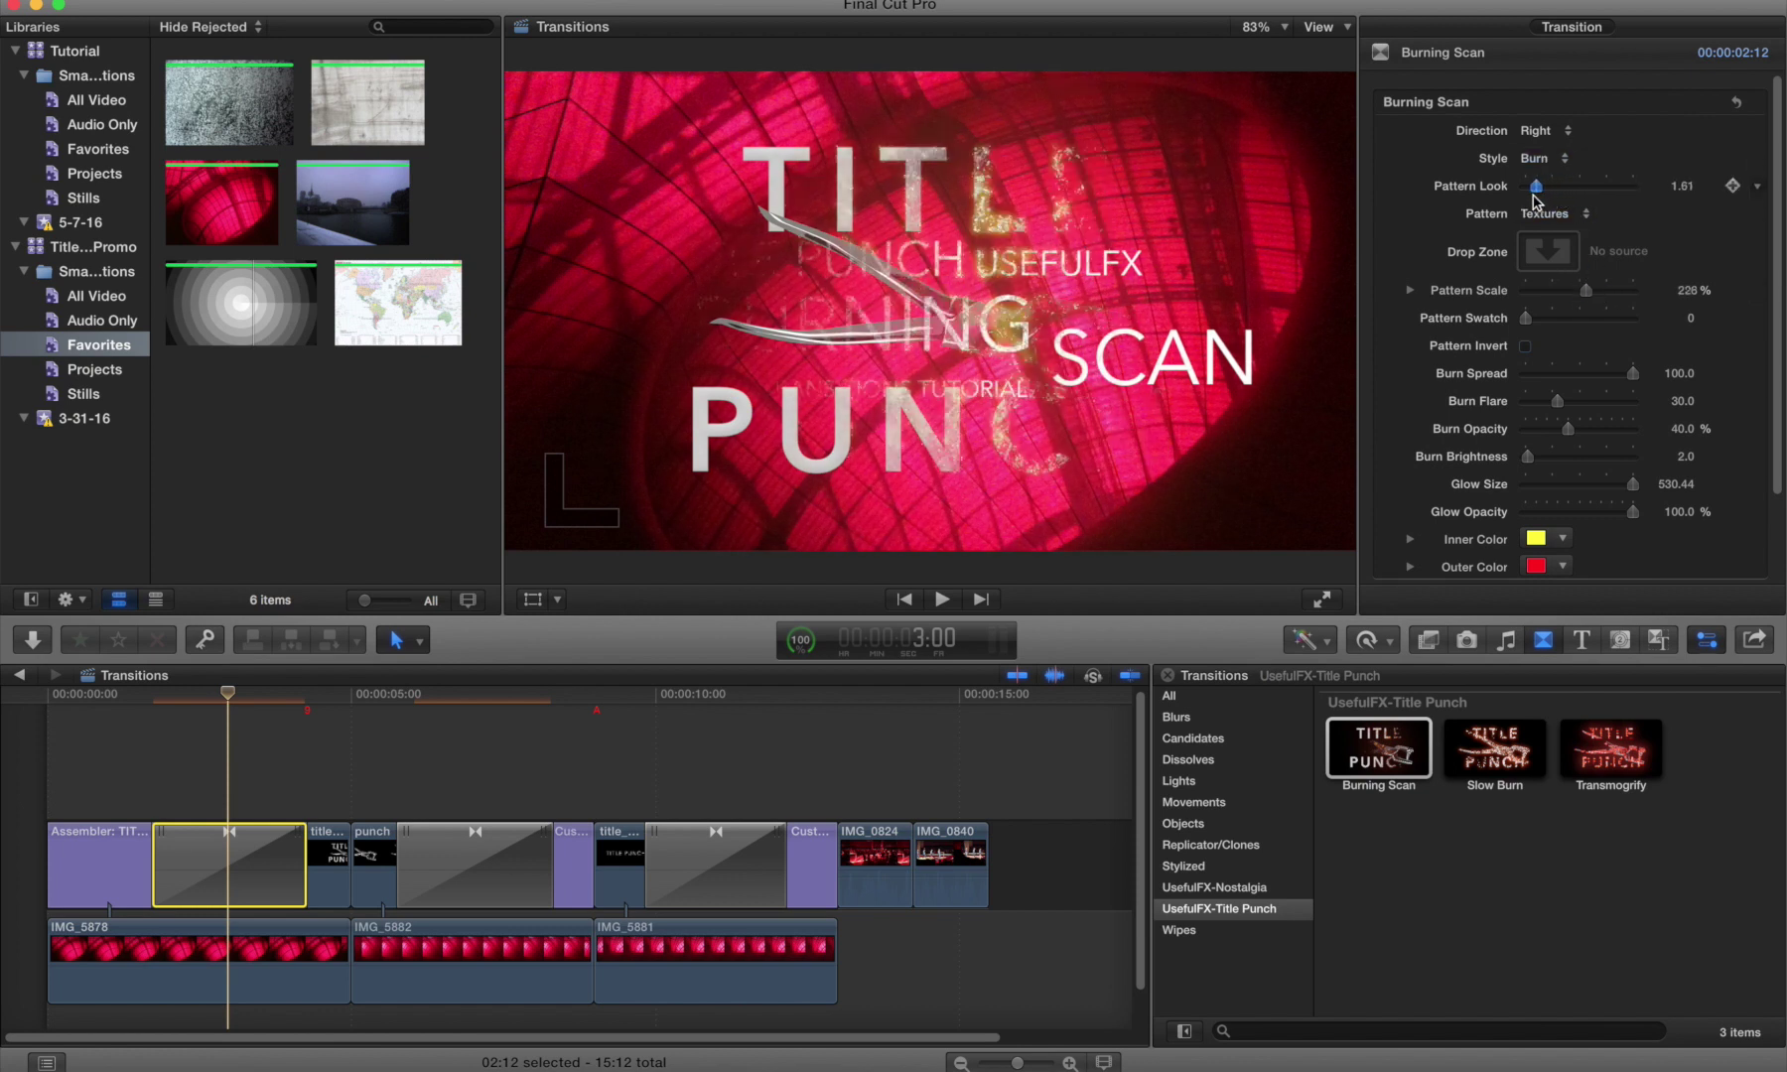
pyautogui.press('Left')
pyautogui.press('Left')
pyautogui.press('Left')
pyautogui.press('Left')
pyautogui.press('Left')
pyautogui.press('Left')
pyautogui.press('Left')
pyautogui.press('Left')
pyautogui.press('Left')
pyautogui.press('Left')
pyautogui.press('Left')
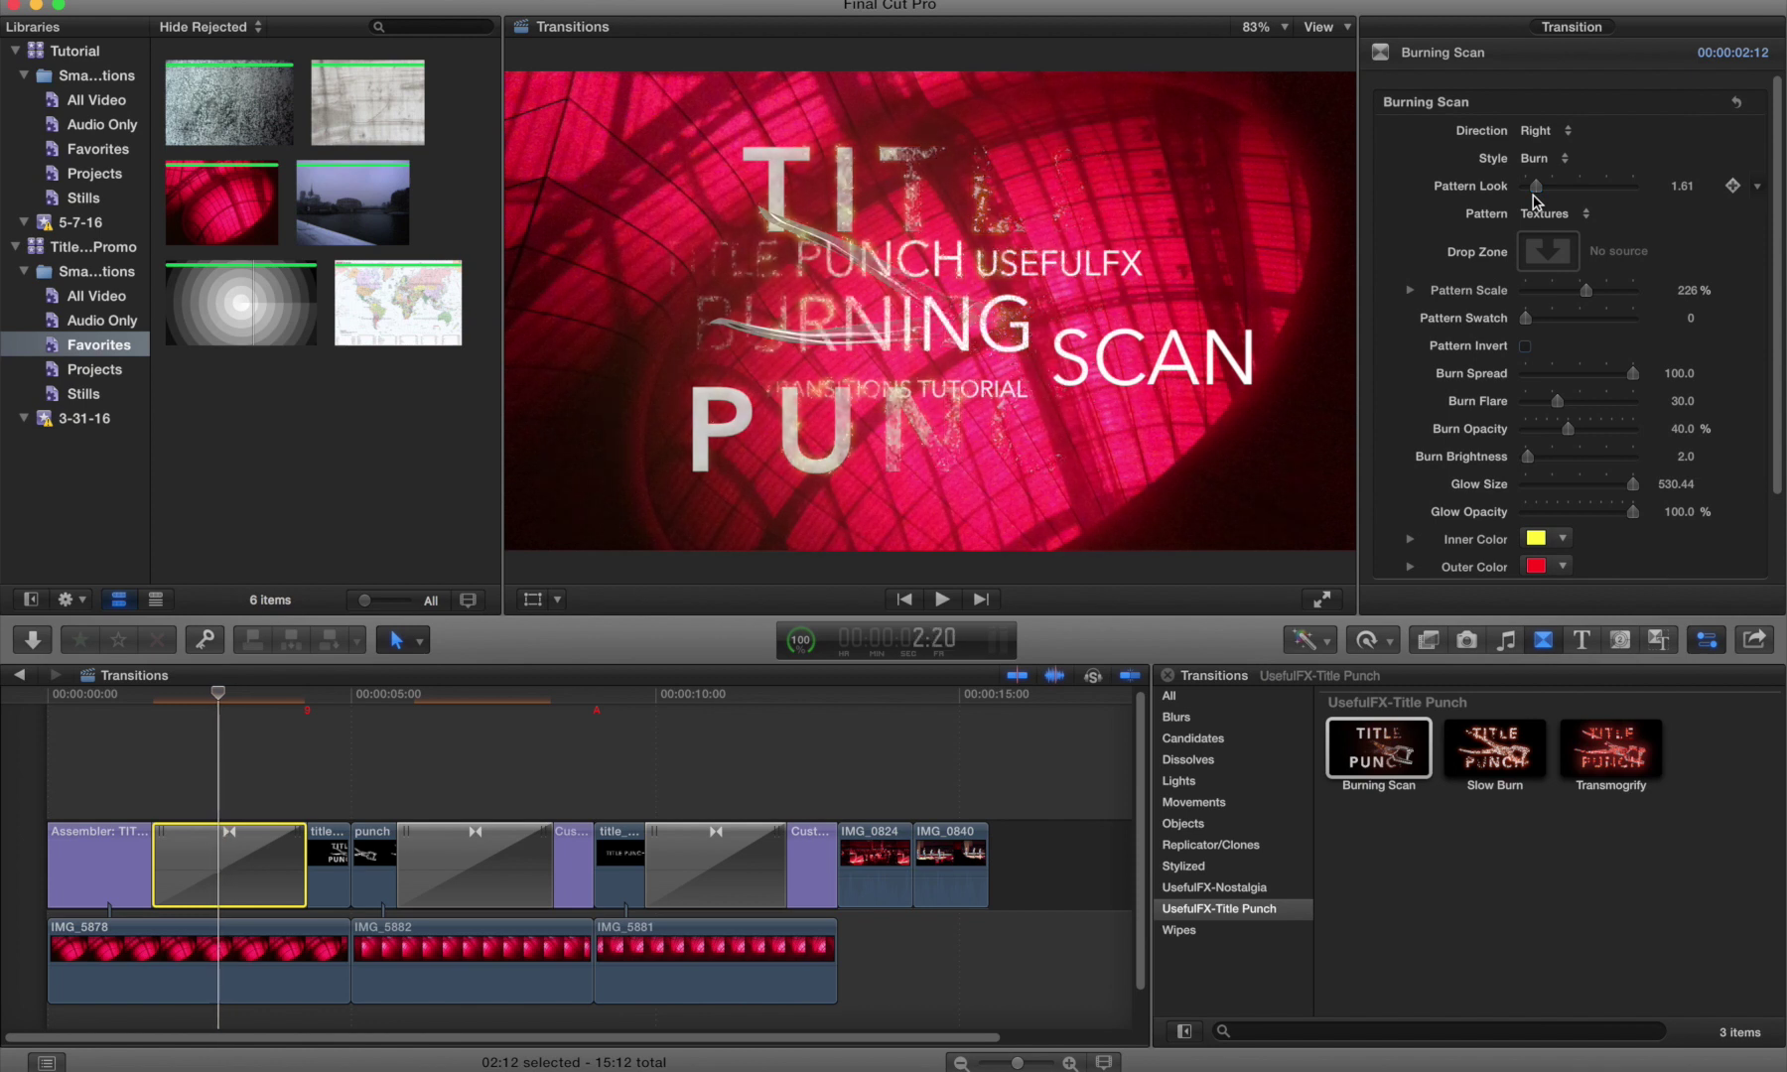
pyautogui.moveTo(1561, 193); pyautogui.dragTo(1578, 194)
pyautogui.press('Left')
pyautogui.press('Left')
pyautogui.press('Left')
pyautogui.press('Left')
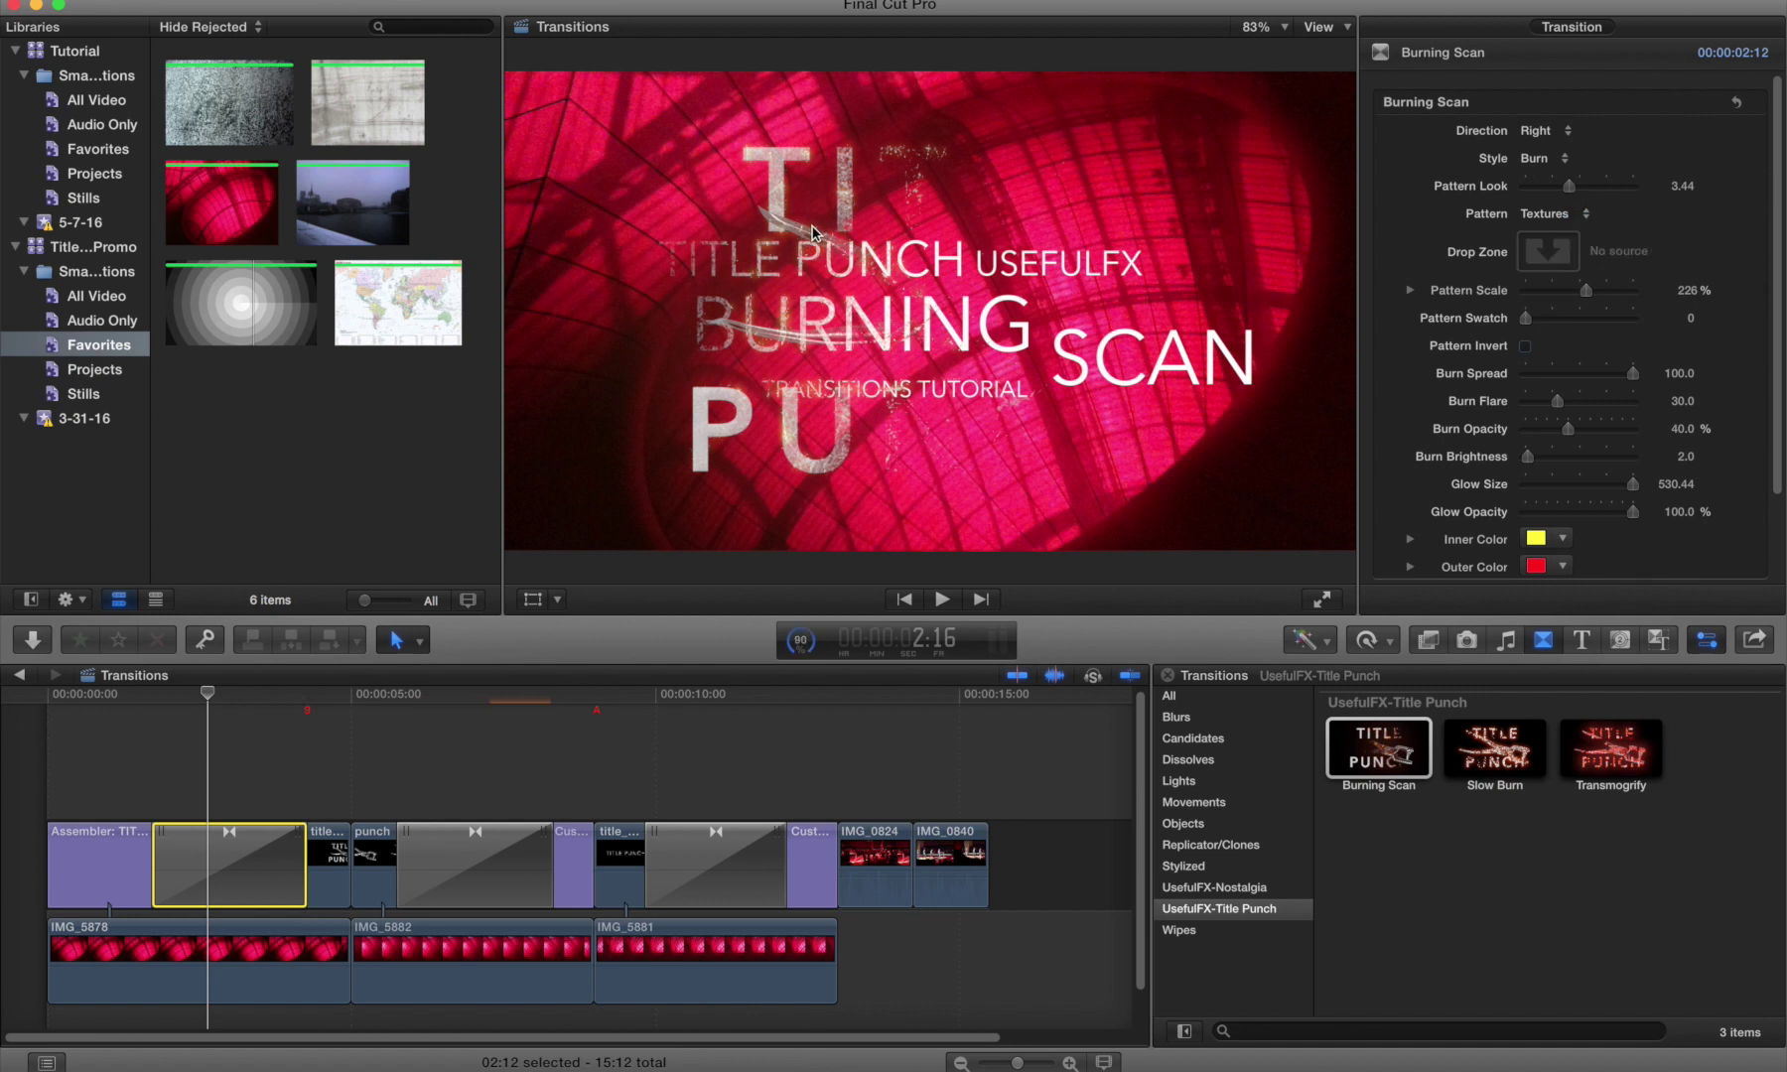
# Step: Try another Pattern Swatch, keep Burn Spread at 100, and raise Burn Flare to 75 and Burn Opacity to 55.7%
pyautogui.moveTo(1529, 320)
pyautogui.mouseDown()
pyautogui.moveTo(1636, 316)
pyautogui.moveTo(1529, 318)
pyautogui.mouseUp()
pyautogui.click(1592, 374)
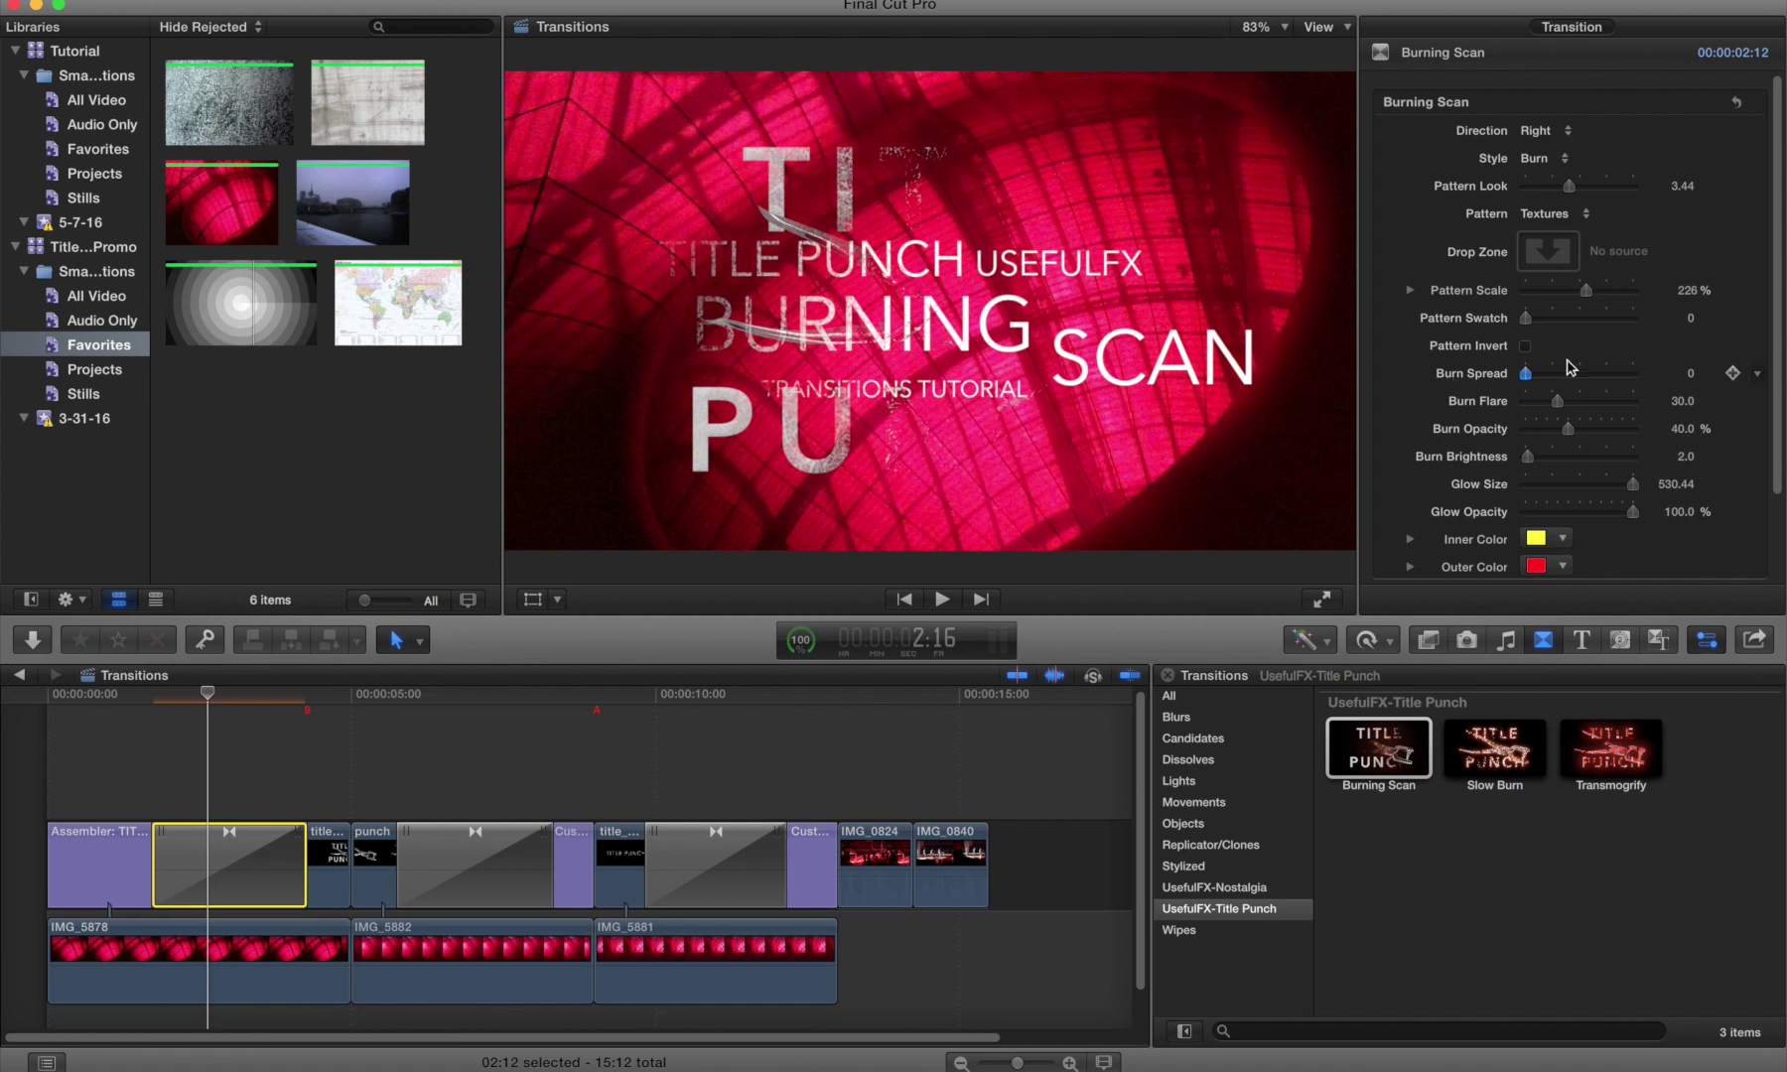
pyautogui.moveTo(1570, 371); pyautogui.dragTo(1700, 362)
pyautogui.press('super+z')
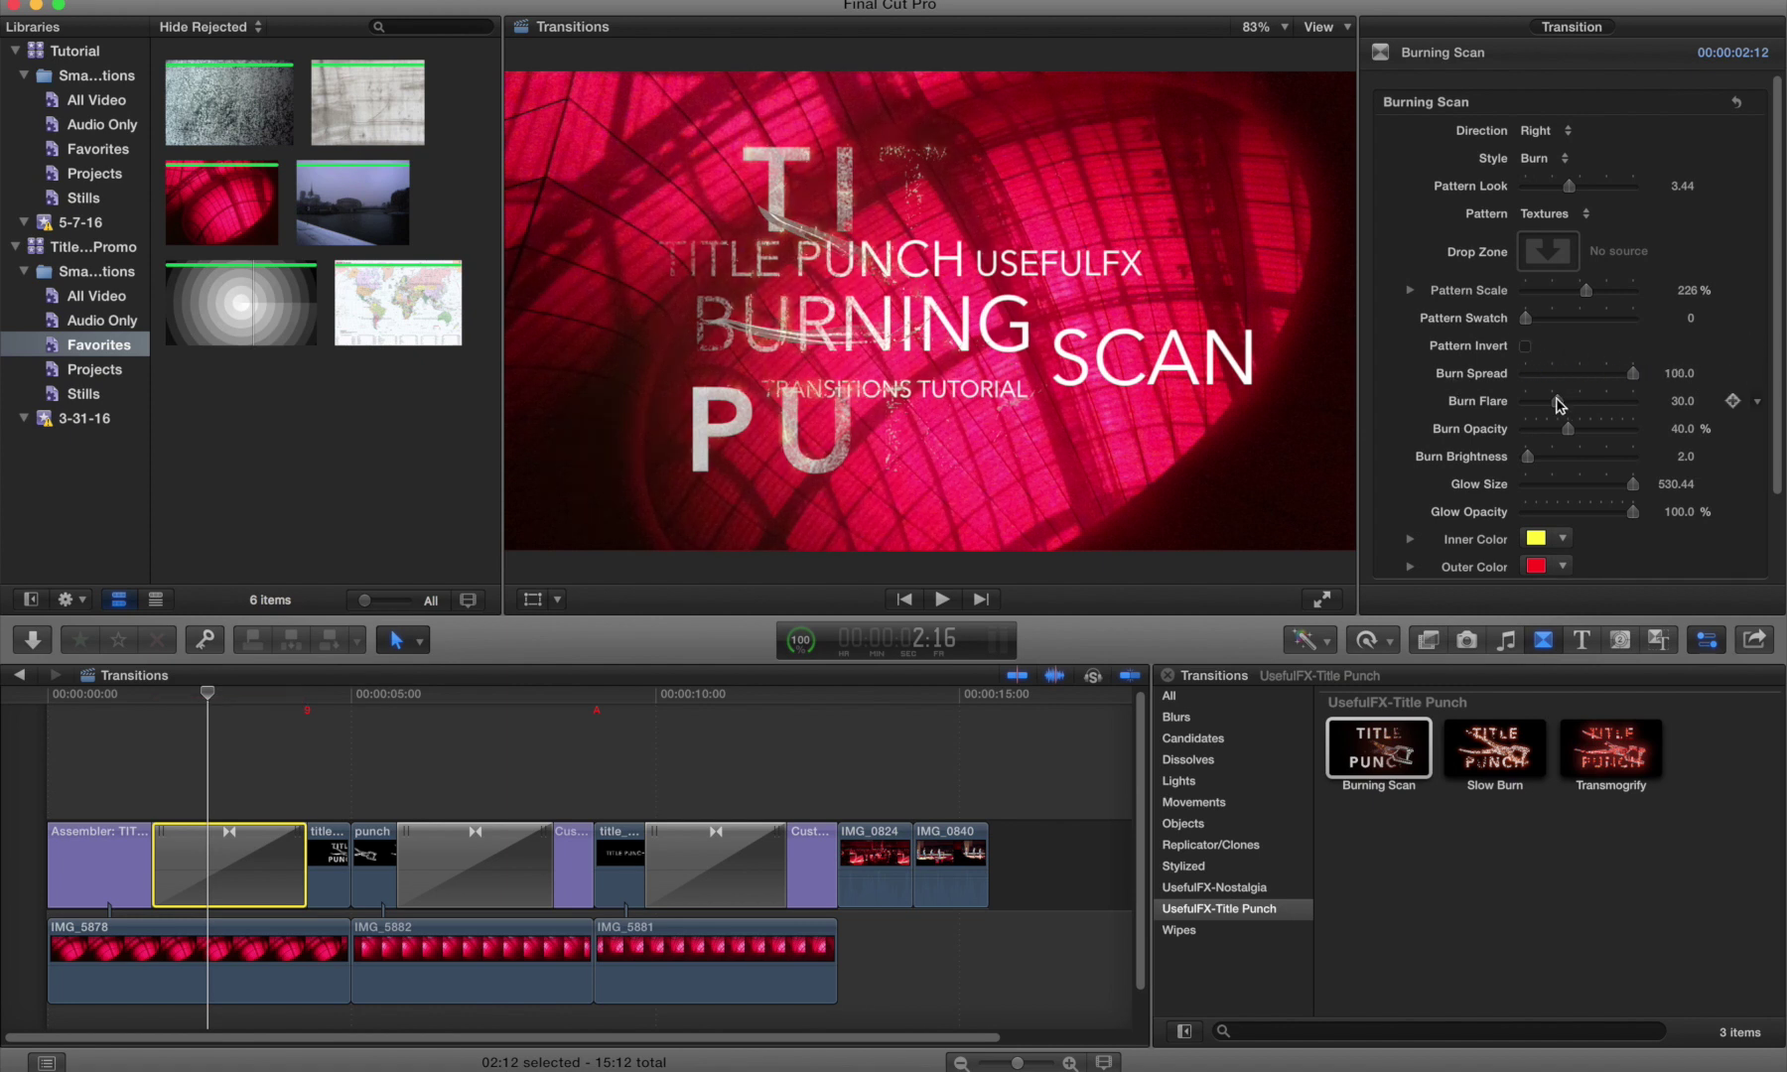
pyautogui.moveTo(1571, 402)
pyautogui.mouseDown()
pyautogui.moveTo(1642, 406)
pyautogui.moveTo(1588, 402)
pyautogui.moveTo(1614, 430)
pyautogui.moveTo(1586, 430)
pyautogui.mouseUp()
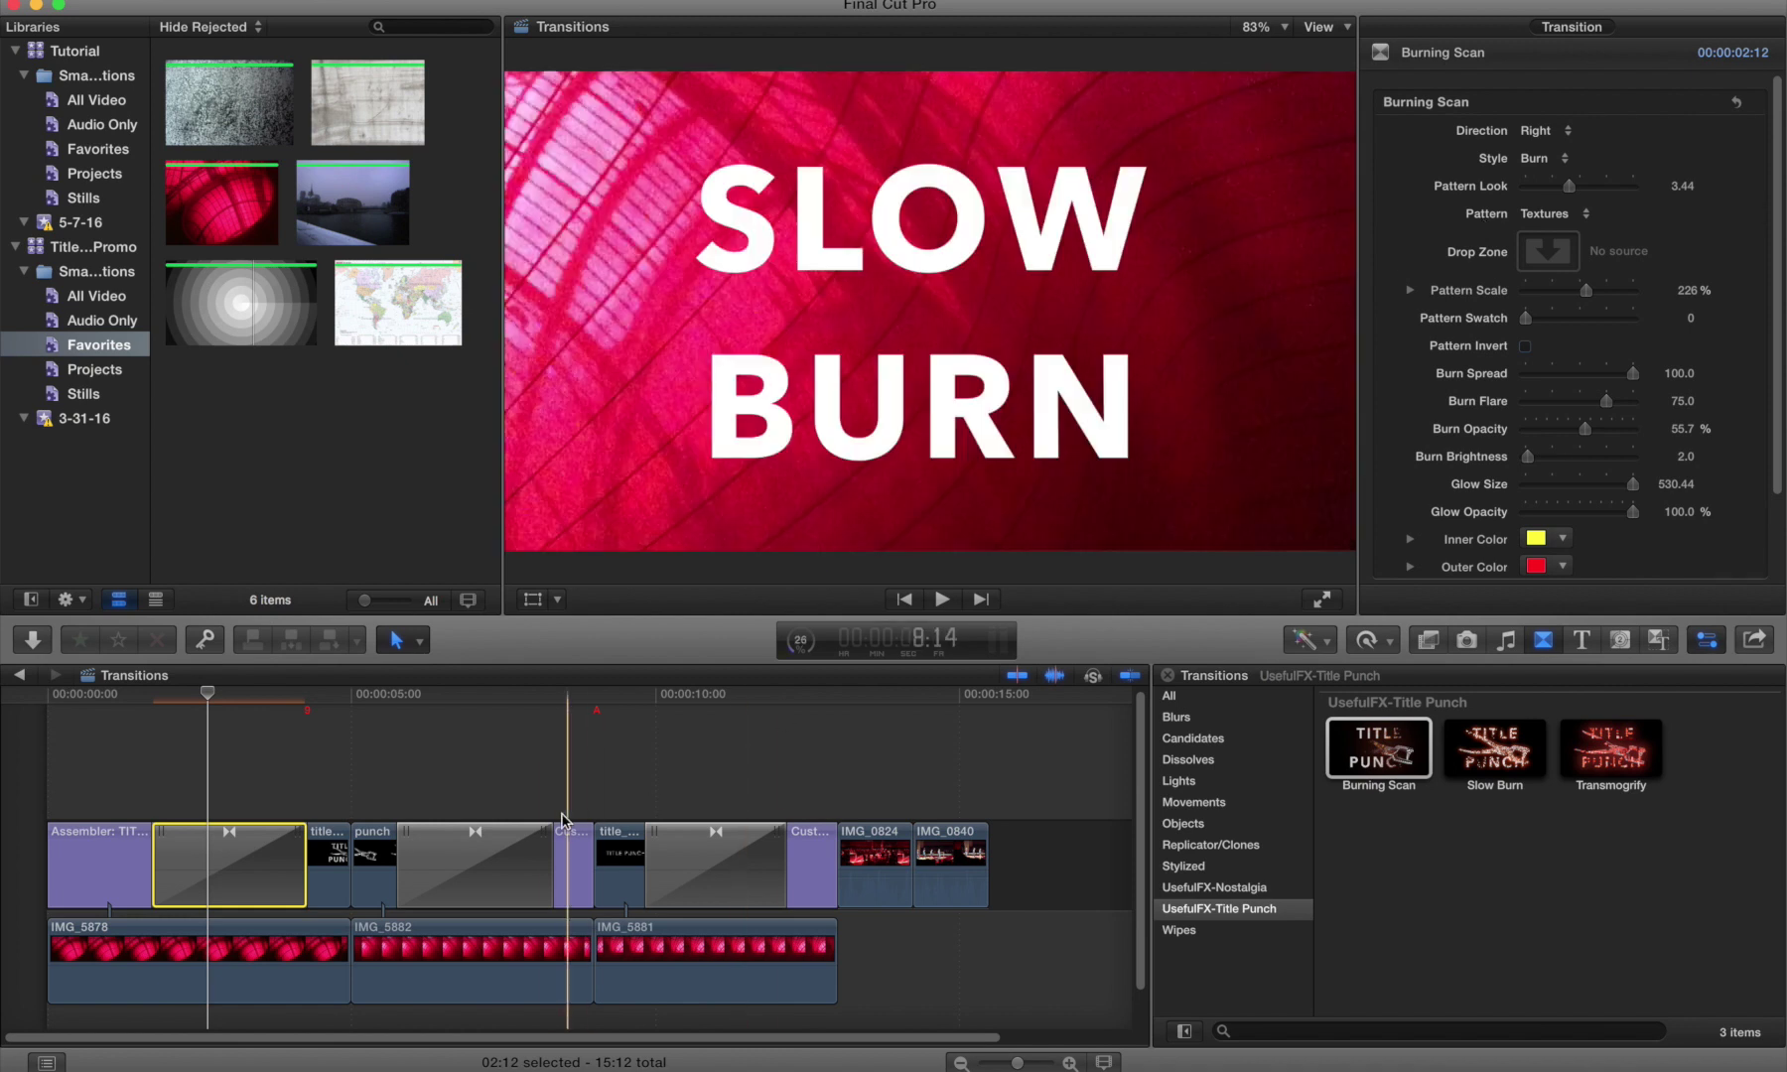
pyautogui.click(526, 861)
# Step: Play Slow Burn, set its Pattern Swatch to 0 and switch the Style to Sizzle
pyautogui.press('/')
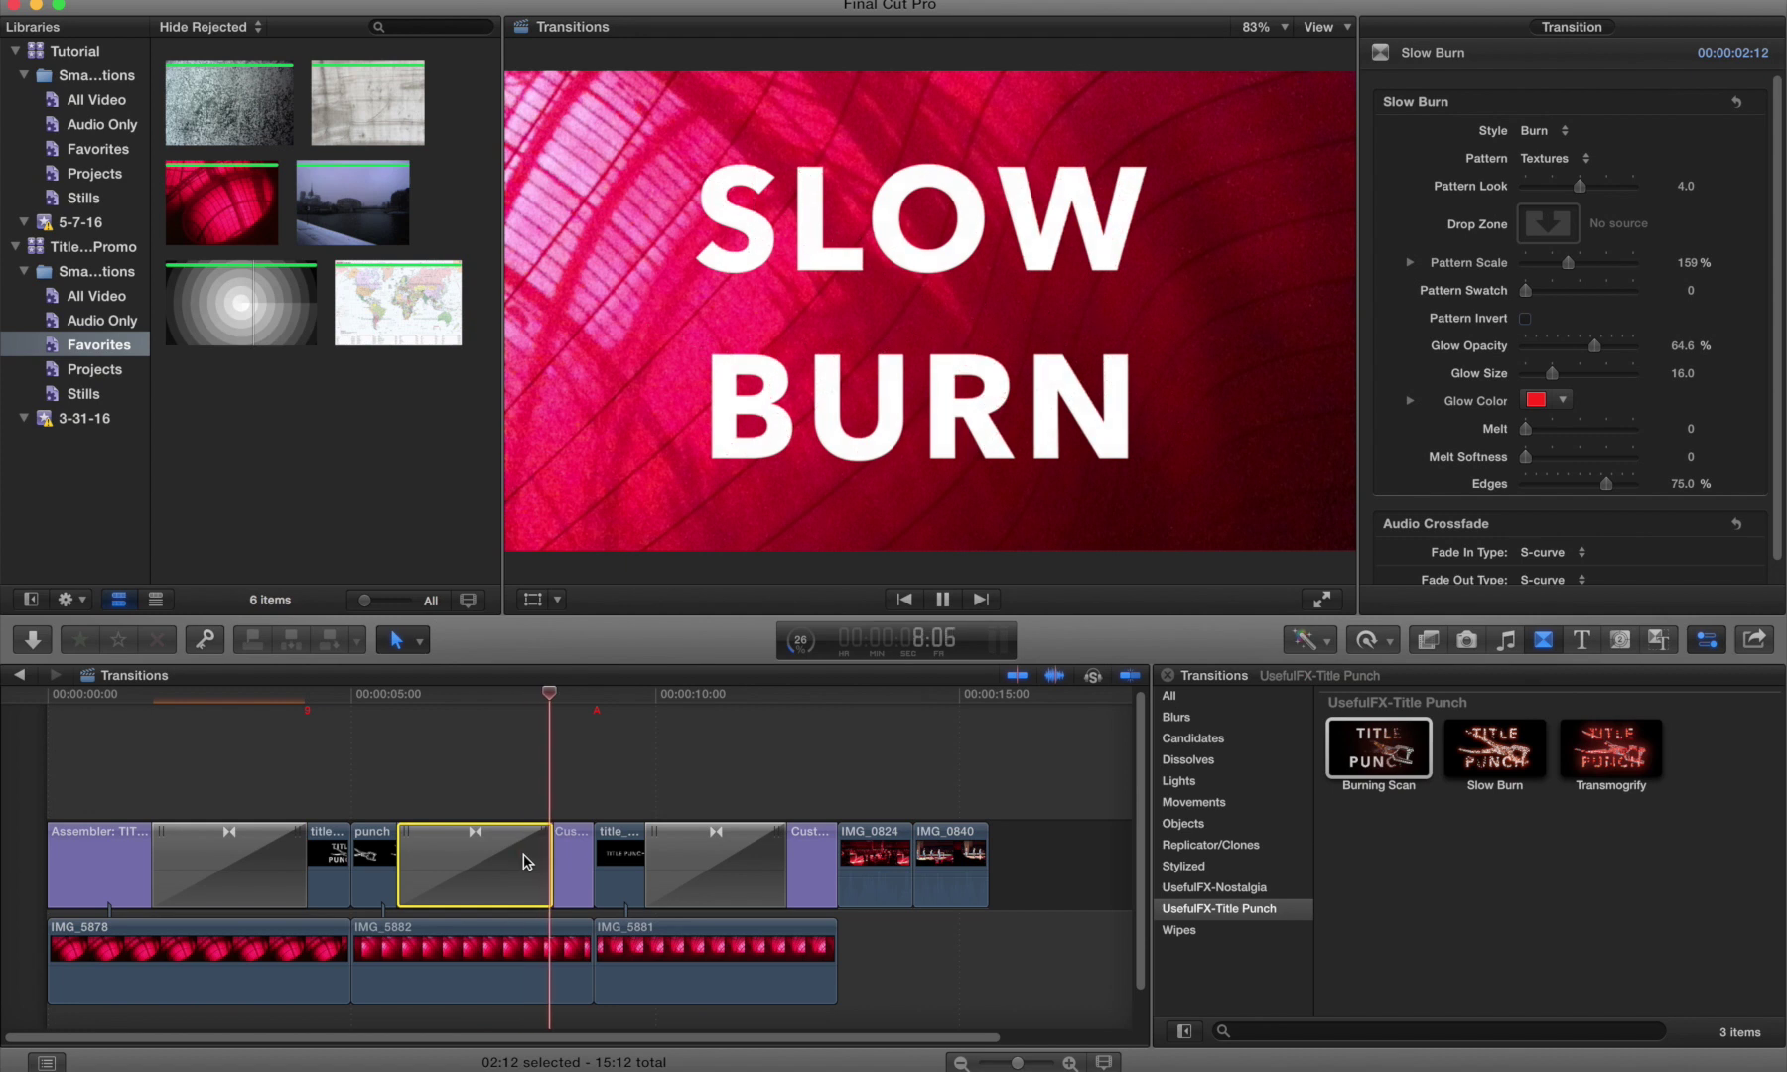
pyautogui.press('space')
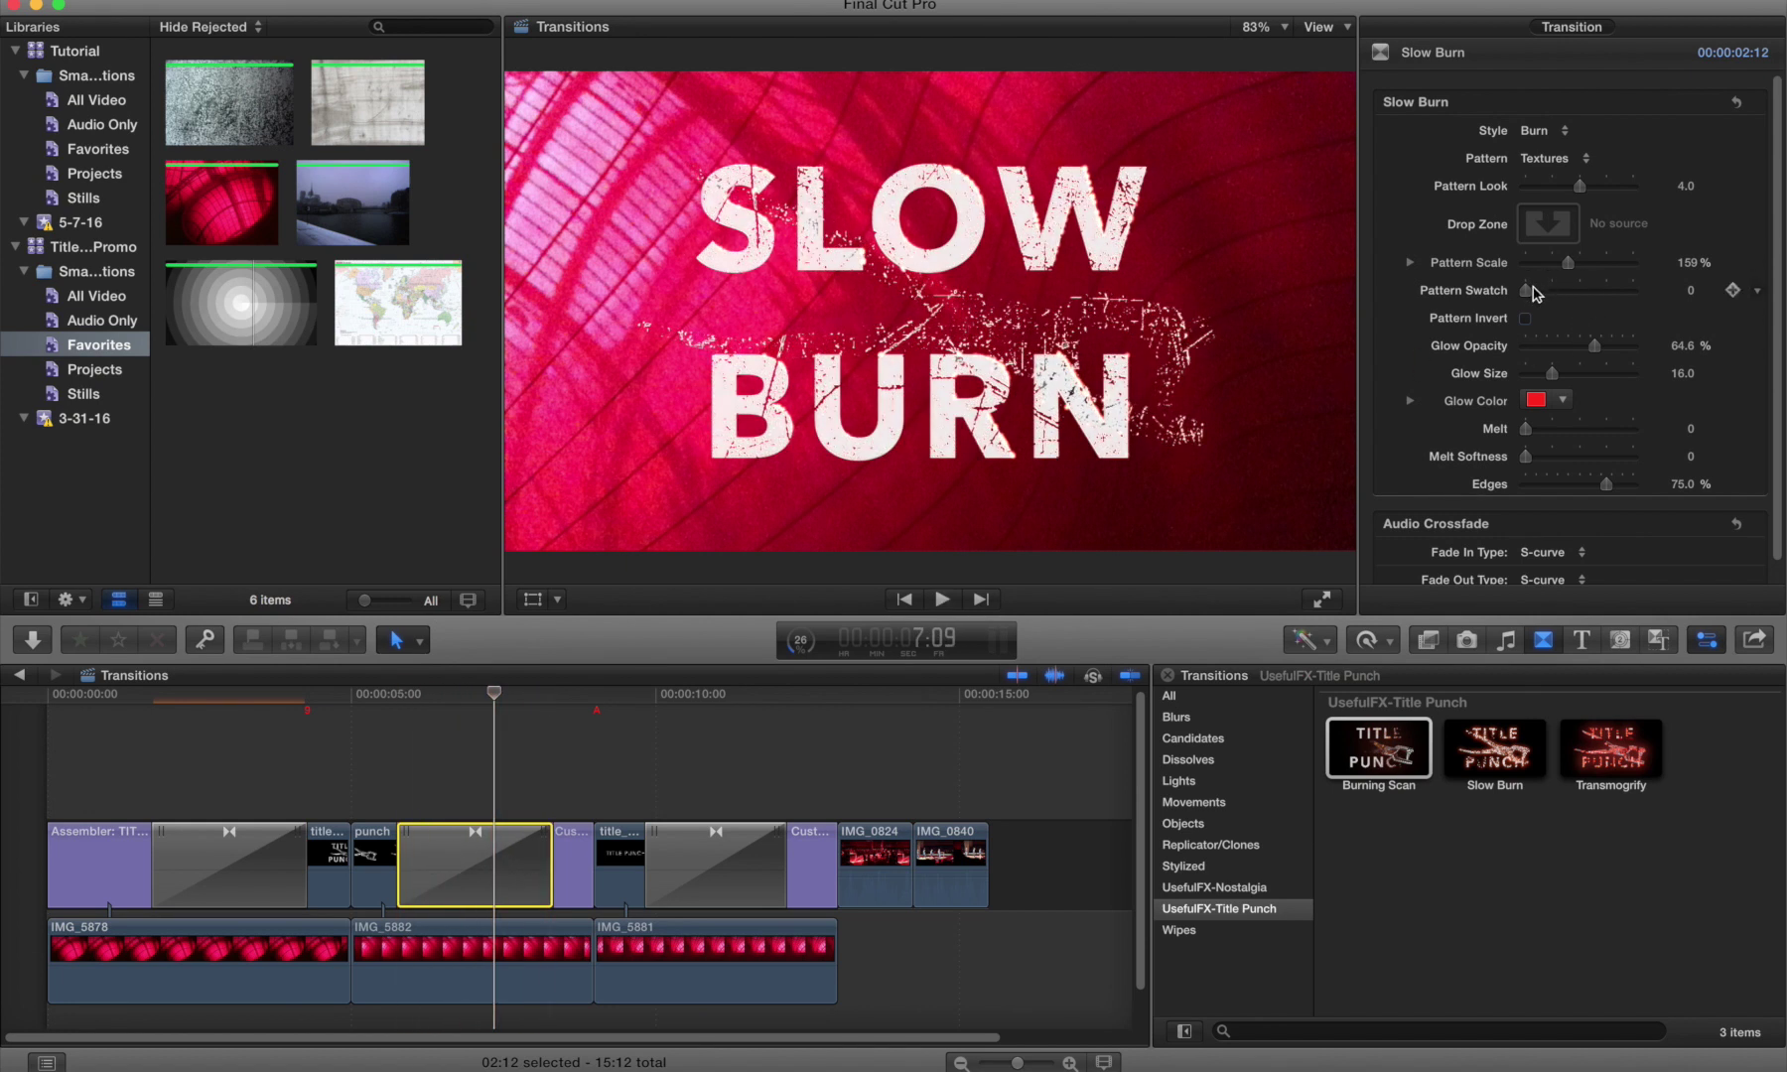
pyautogui.moveTo(1544, 295); pyautogui.dragTo(1519, 297)
pyautogui.click(1557, 133)
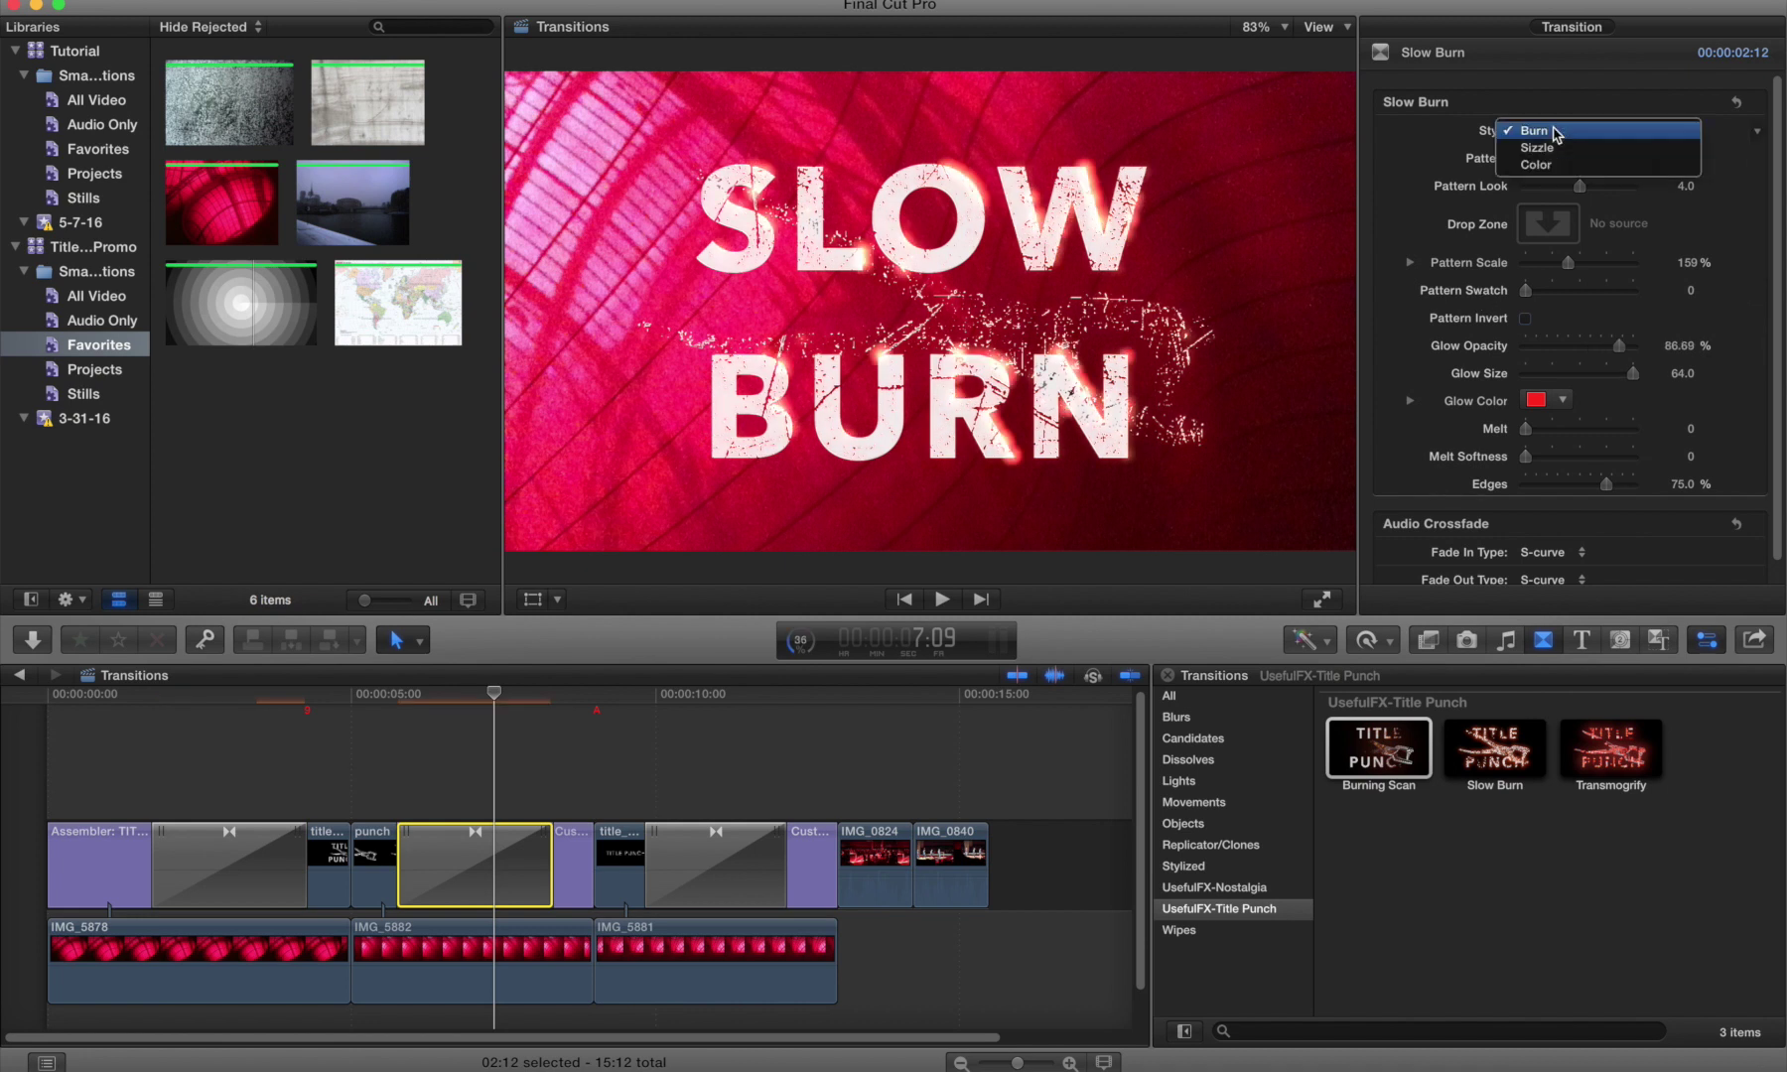
pyautogui.click(1544, 151)
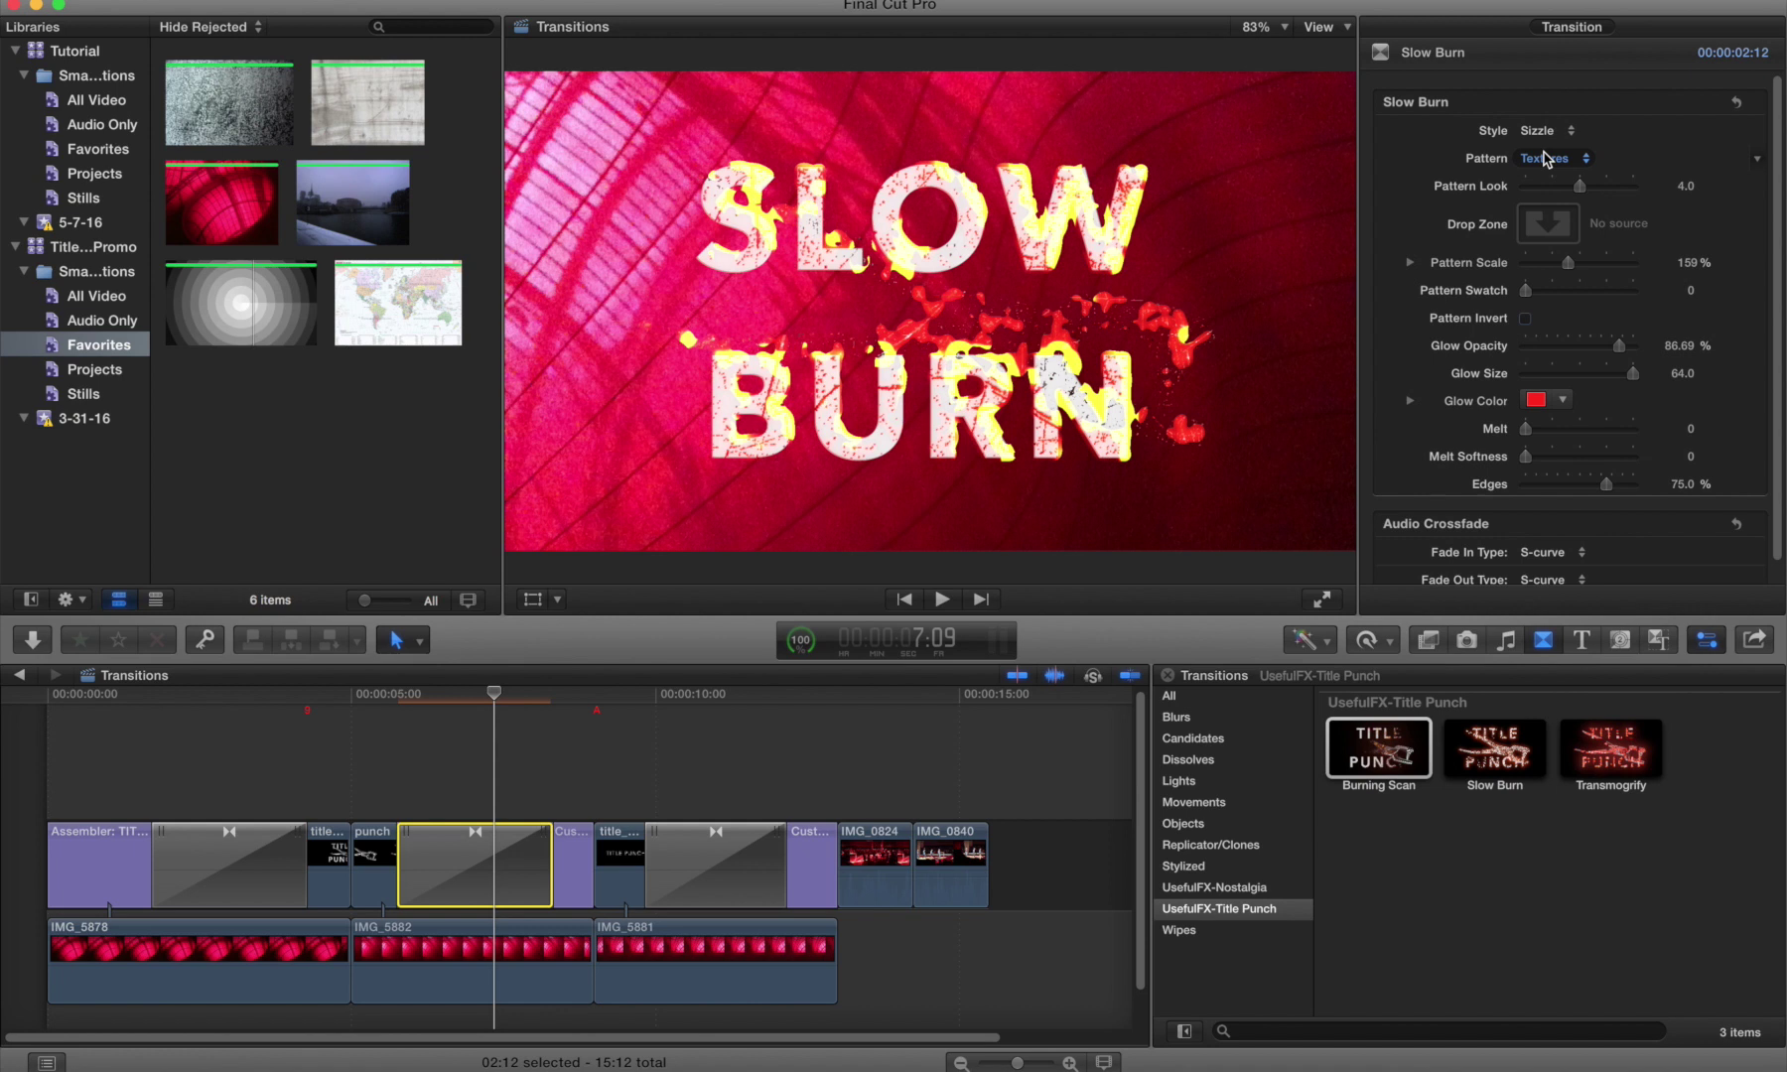
# Step: Raise Melt to 200 and Melt Softness to 1.0, preview, then return the Style to Burn
pyautogui.moveTo(1527, 431); pyautogui.dragTo(1648, 428)
pyautogui.moveTo(1525, 457); pyautogui.dragTo(1684, 458)
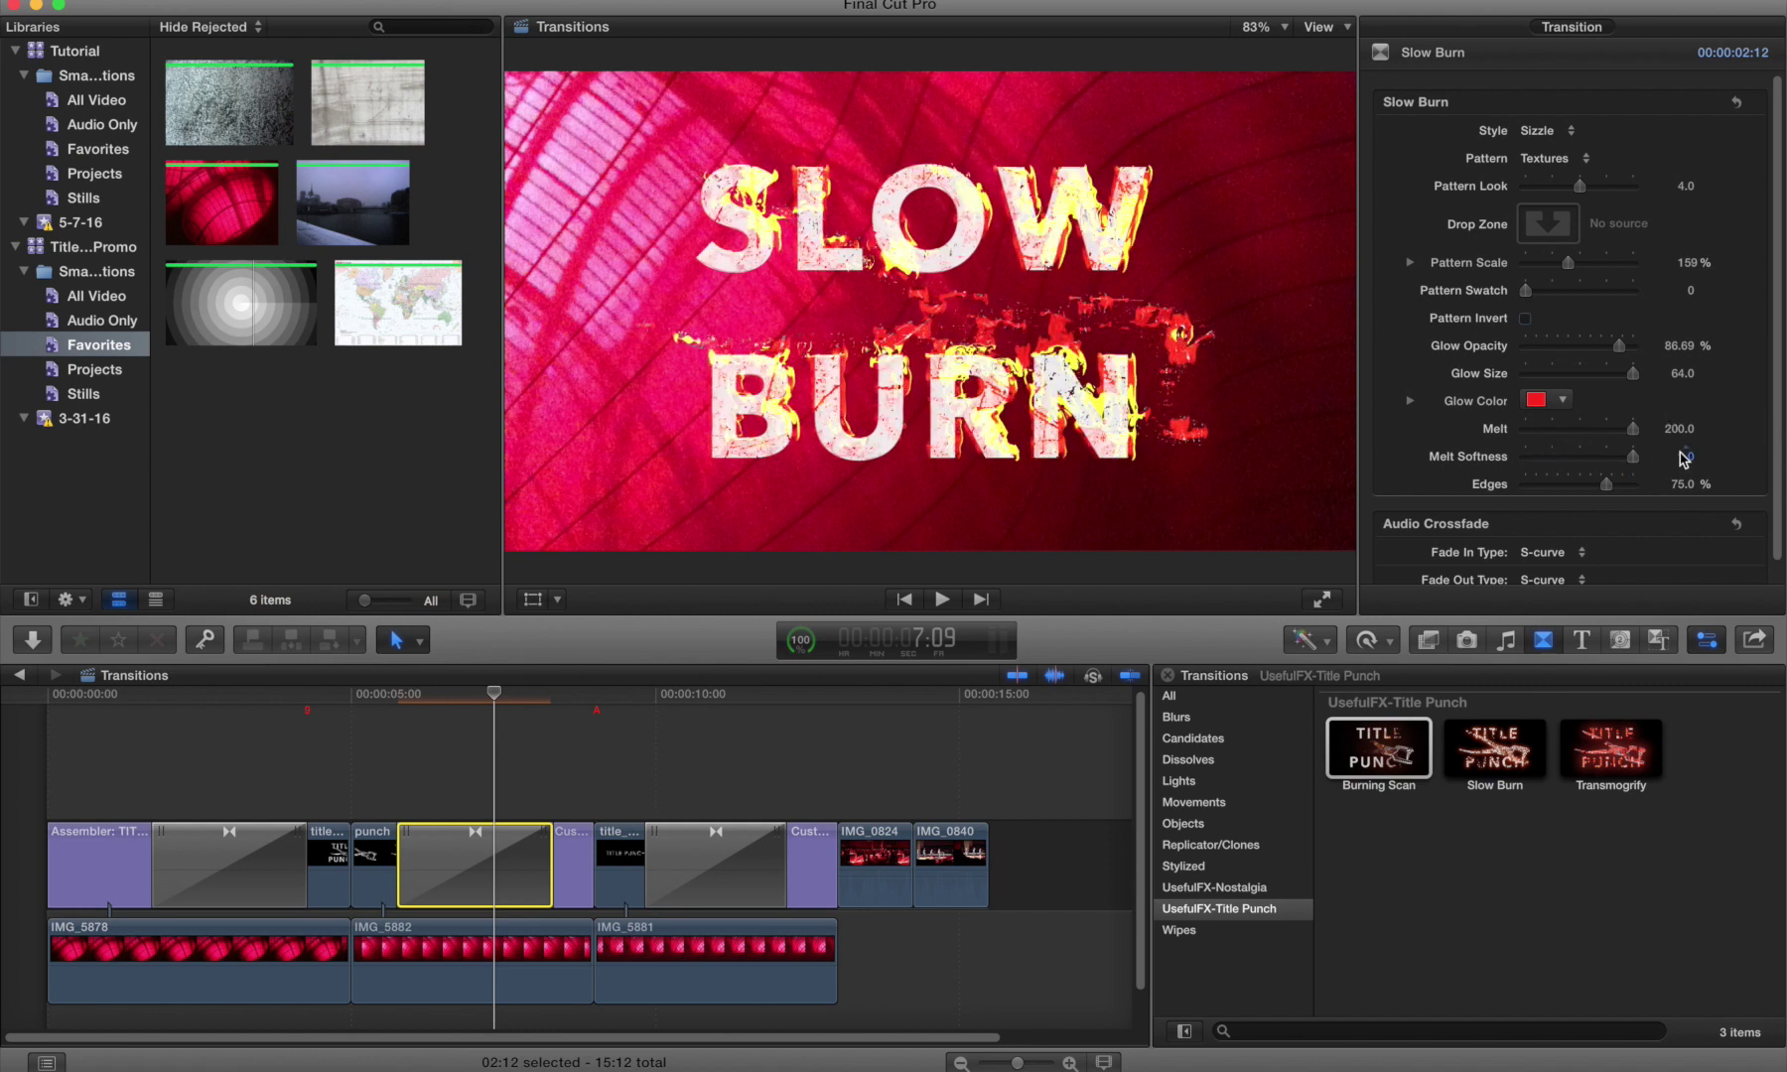
pyautogui.press('/')
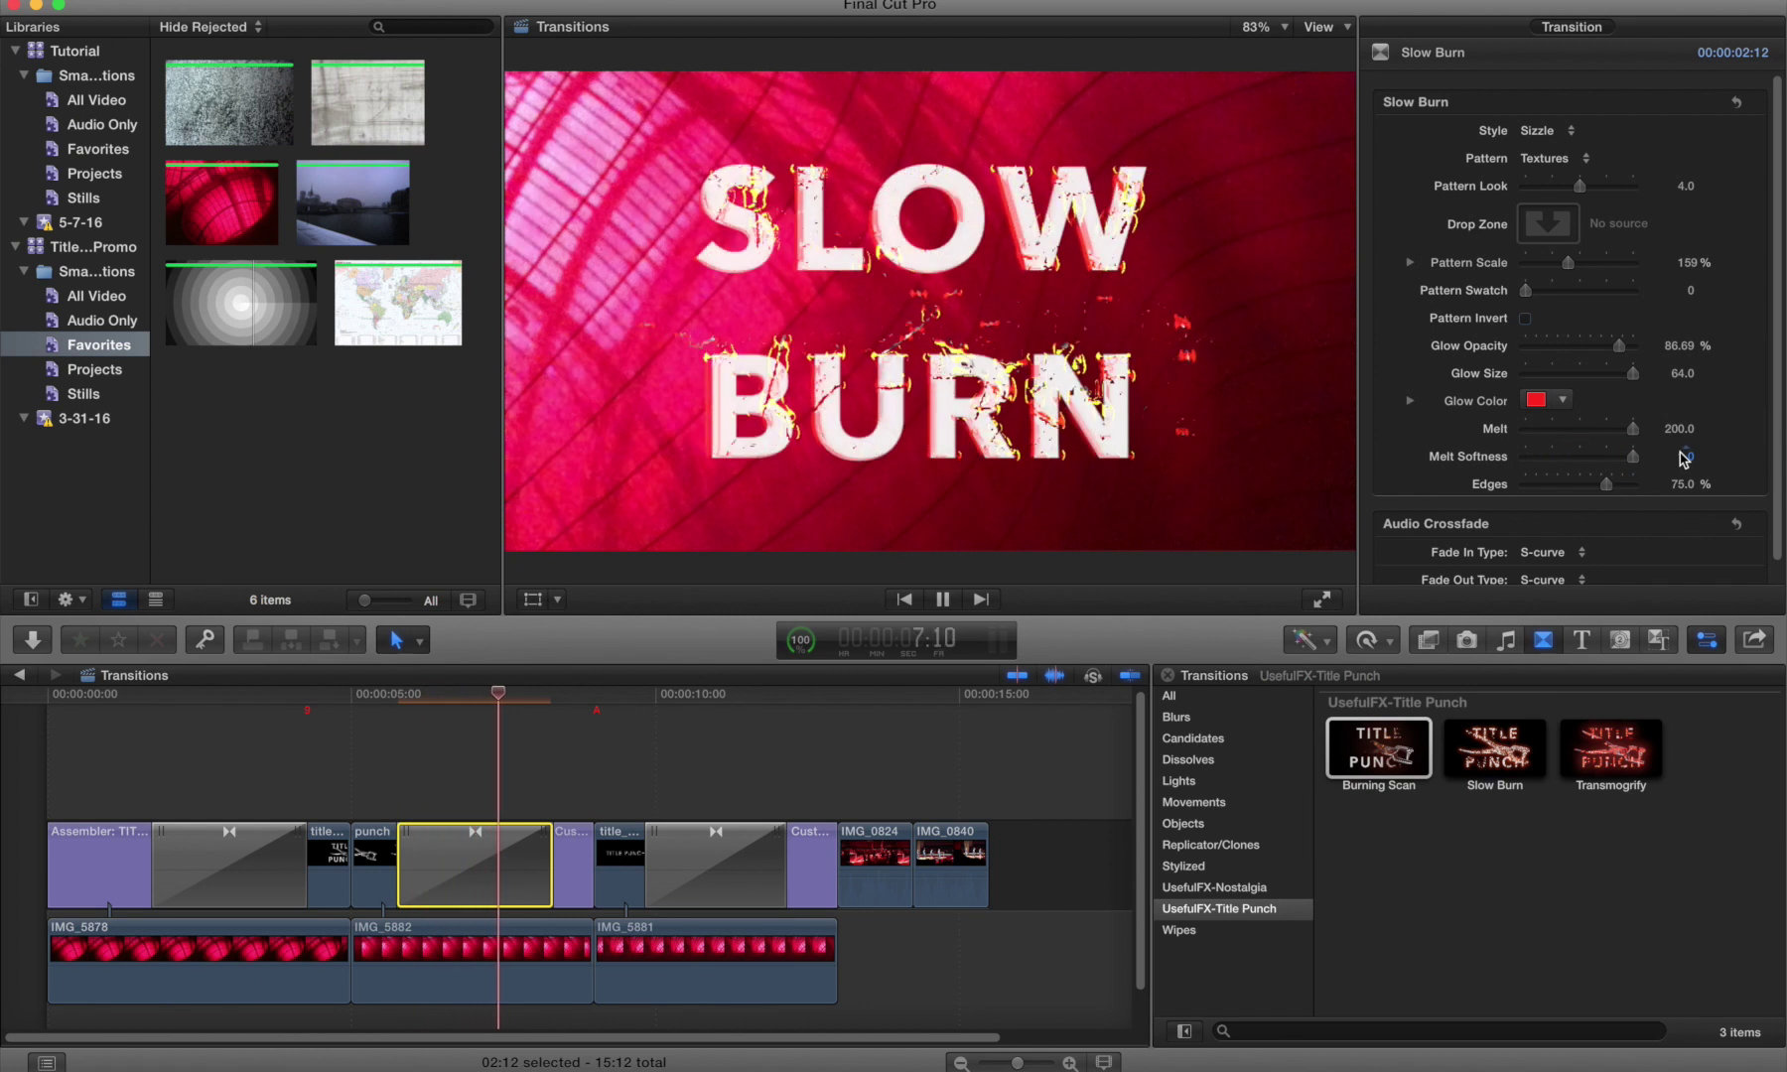
pyautogui.click(1555, 134)
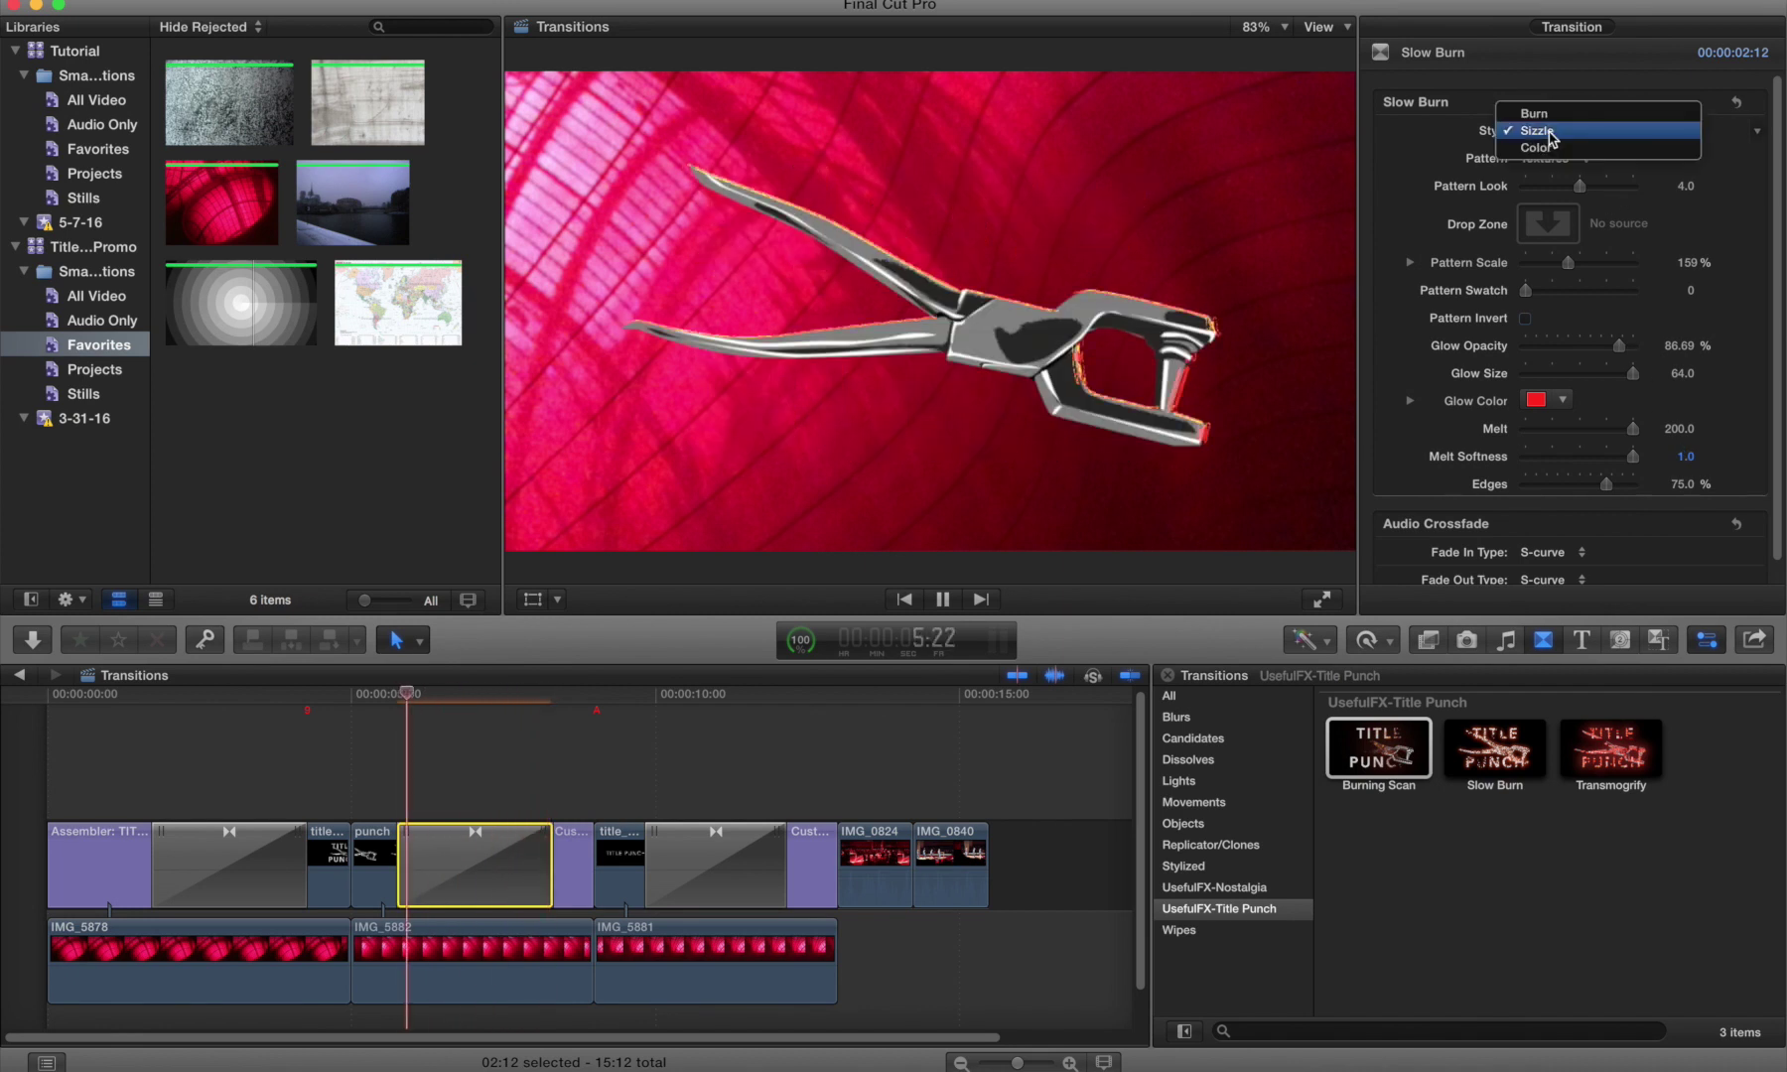
pyautogui.click(1534, 113)
pyautogui.press('space')
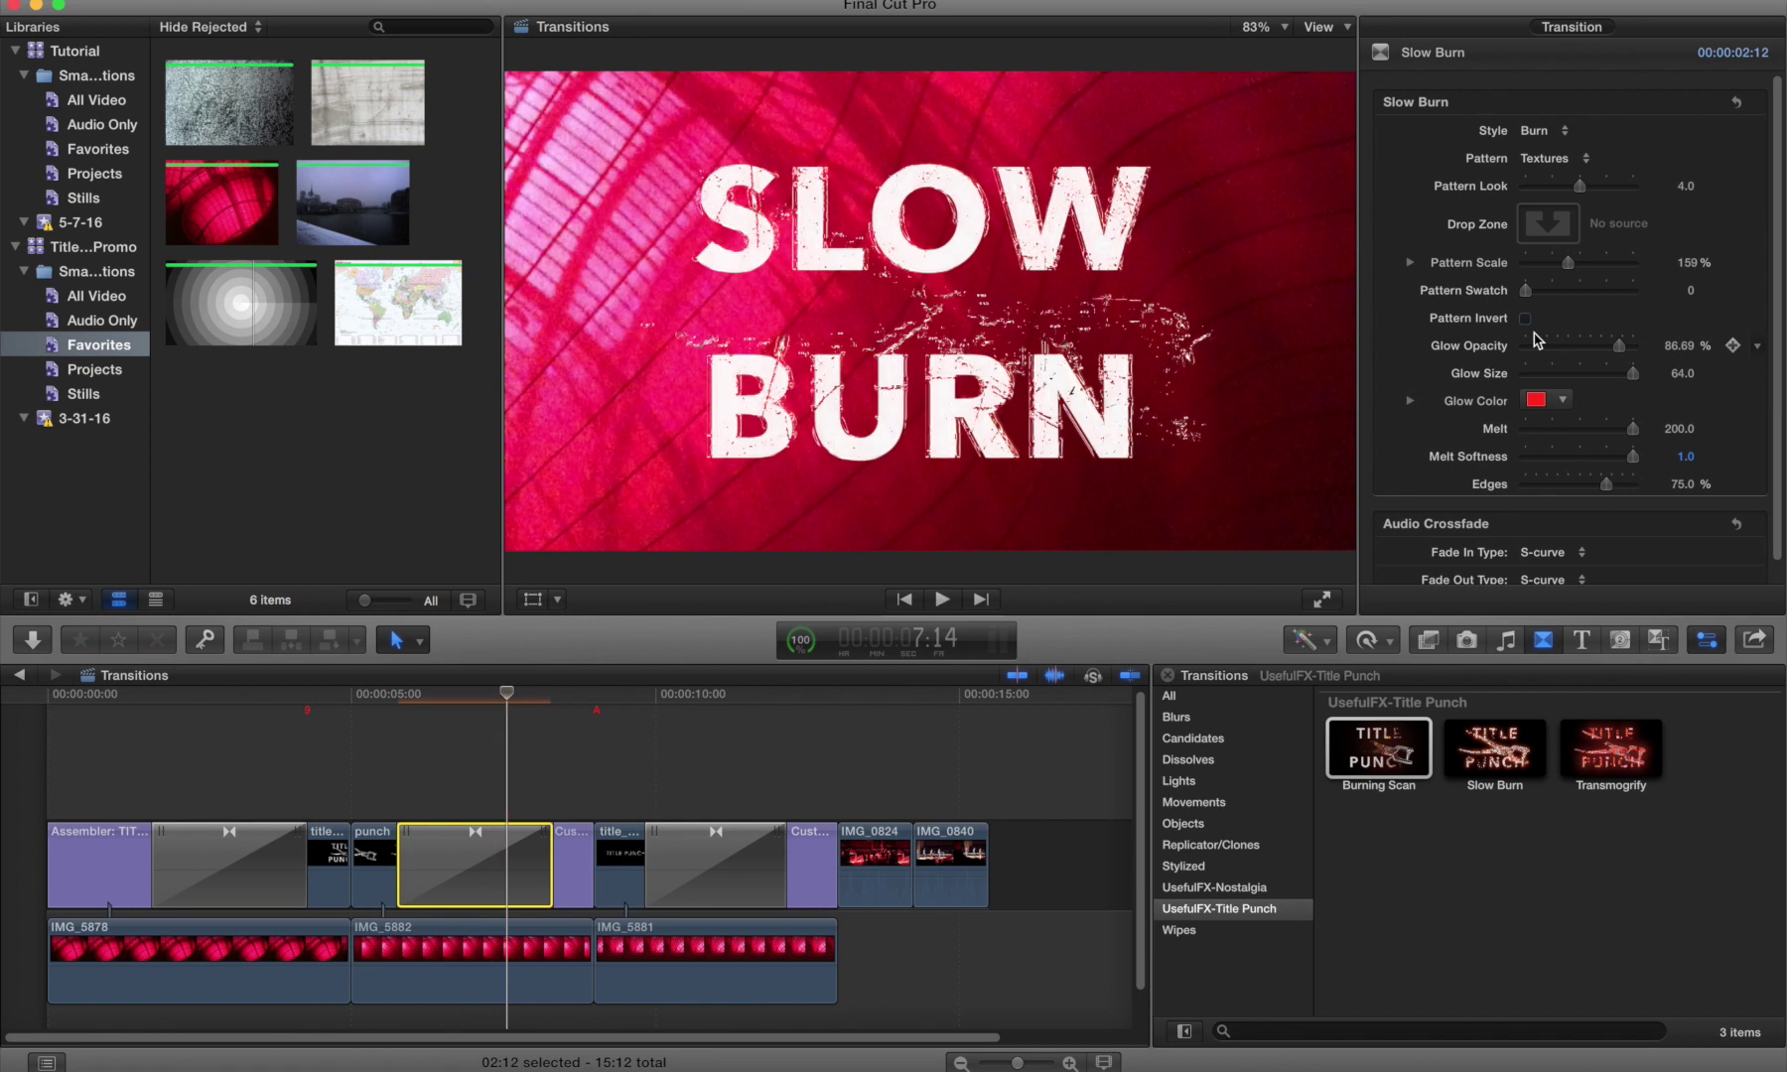
pyautogui.press('Left')
pyautogui.press('Left')
pyautogui.press('Left')
pyautogui.press('Left')
pyautogui.press('Left')
pyautogui.press('Left')
pyautogui.press('Left')
pyautogui.press('Left')
pyautogui.press('Left')
pyautogui.press('Left')
pyautogui.press('Left')
pyautogui.press('Left')
pyautogui.press('Left')
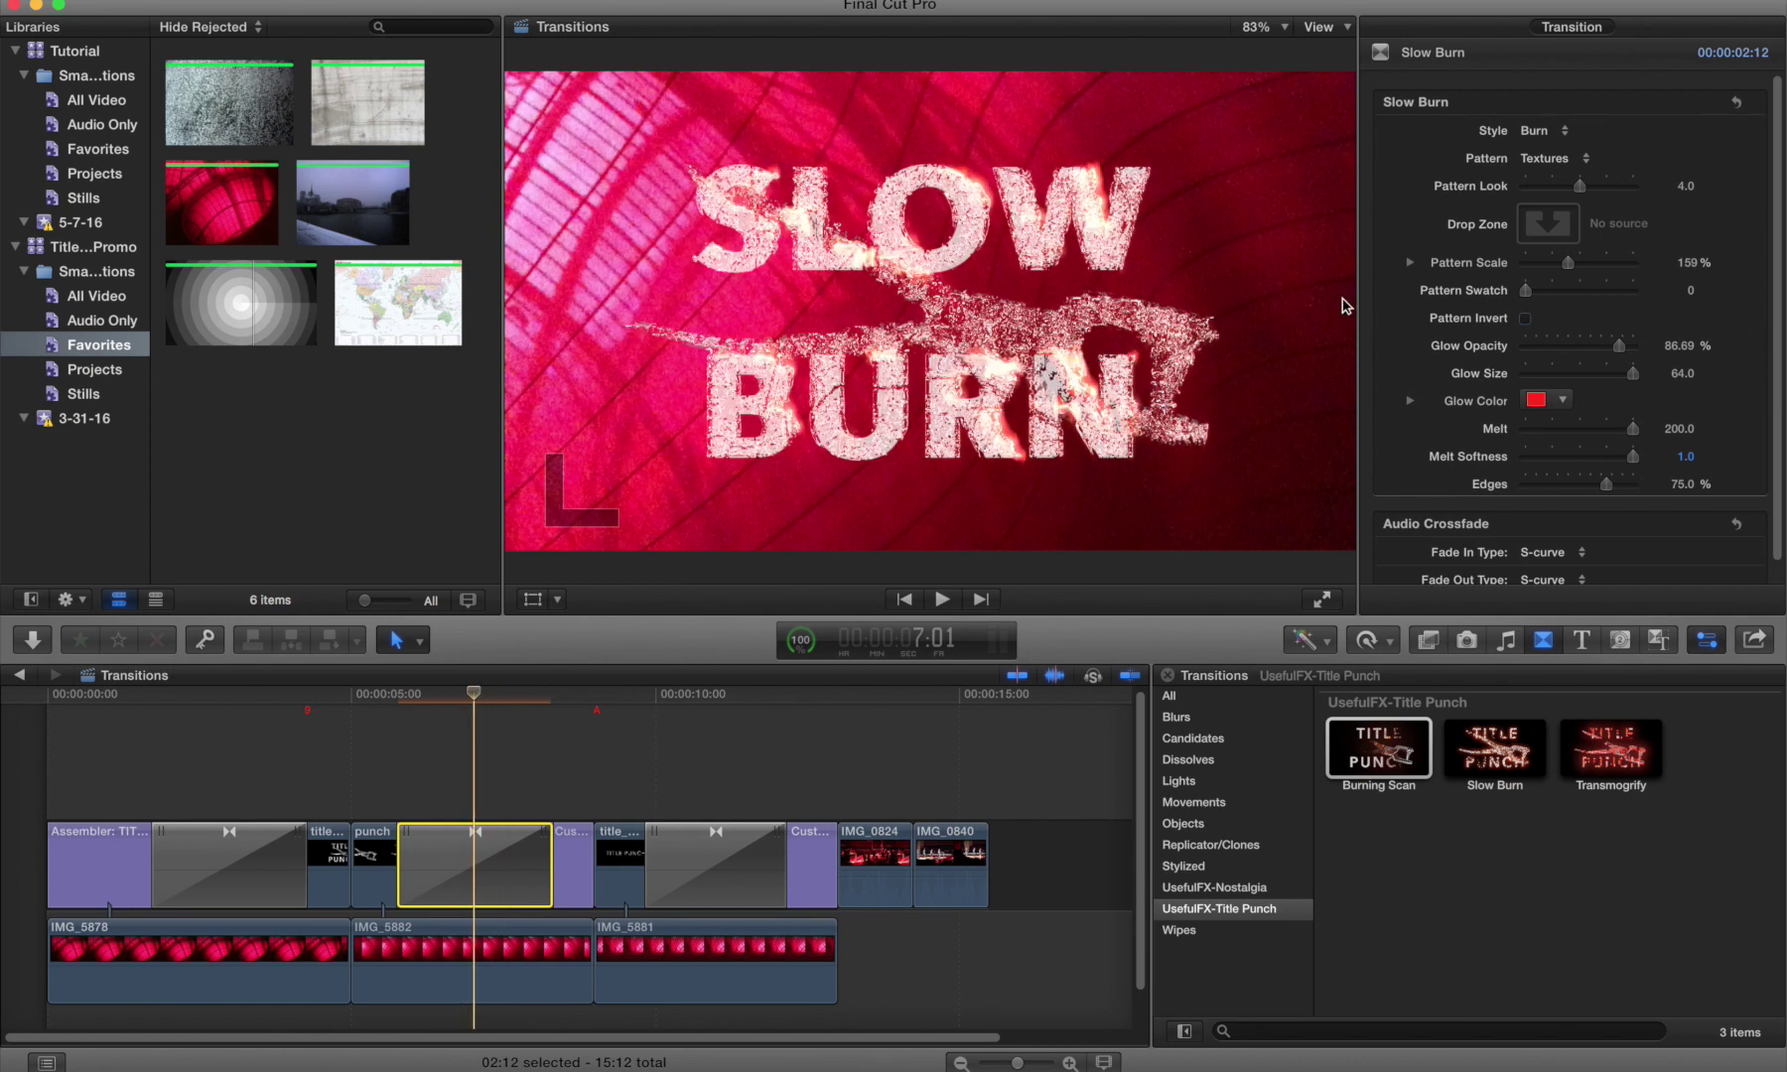
# Step: Set the Slow Burn Pattern to Drop Zone using the globular_paint texture clip, then play it
pyautogui.click(1530, 159)
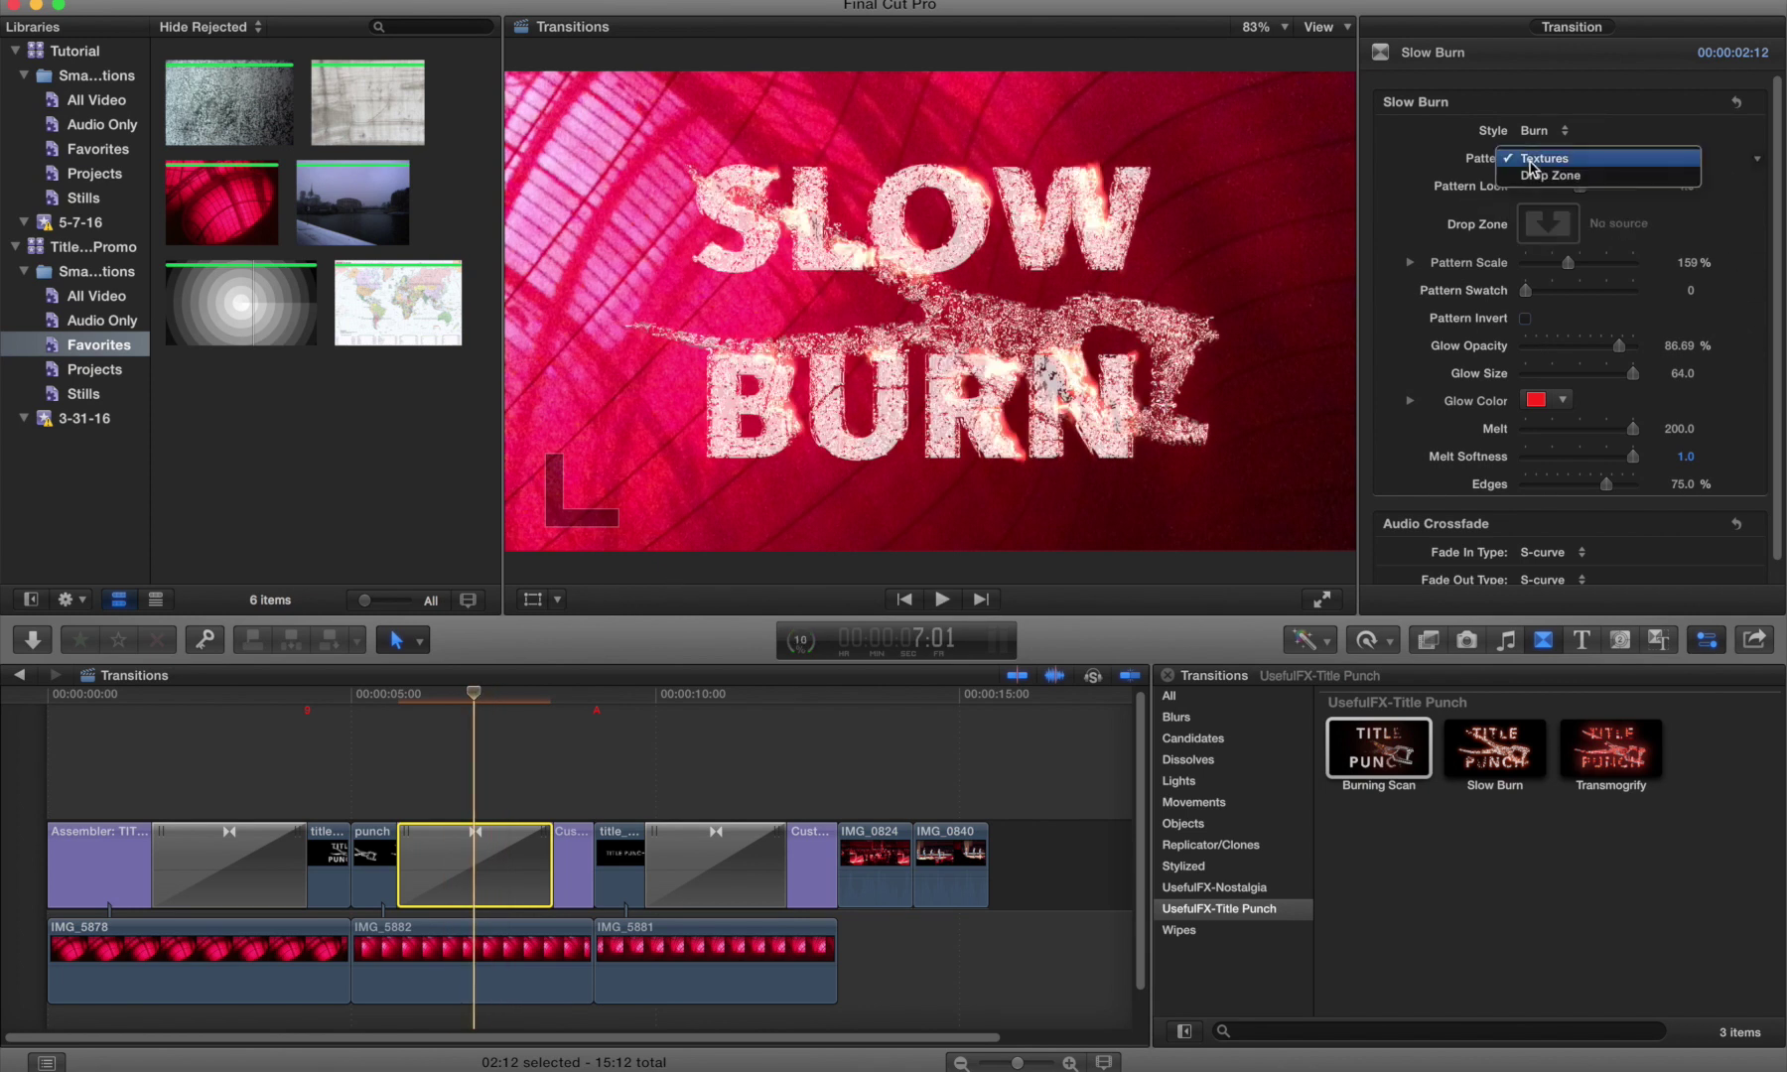
pyautogui.click(1545, 176)
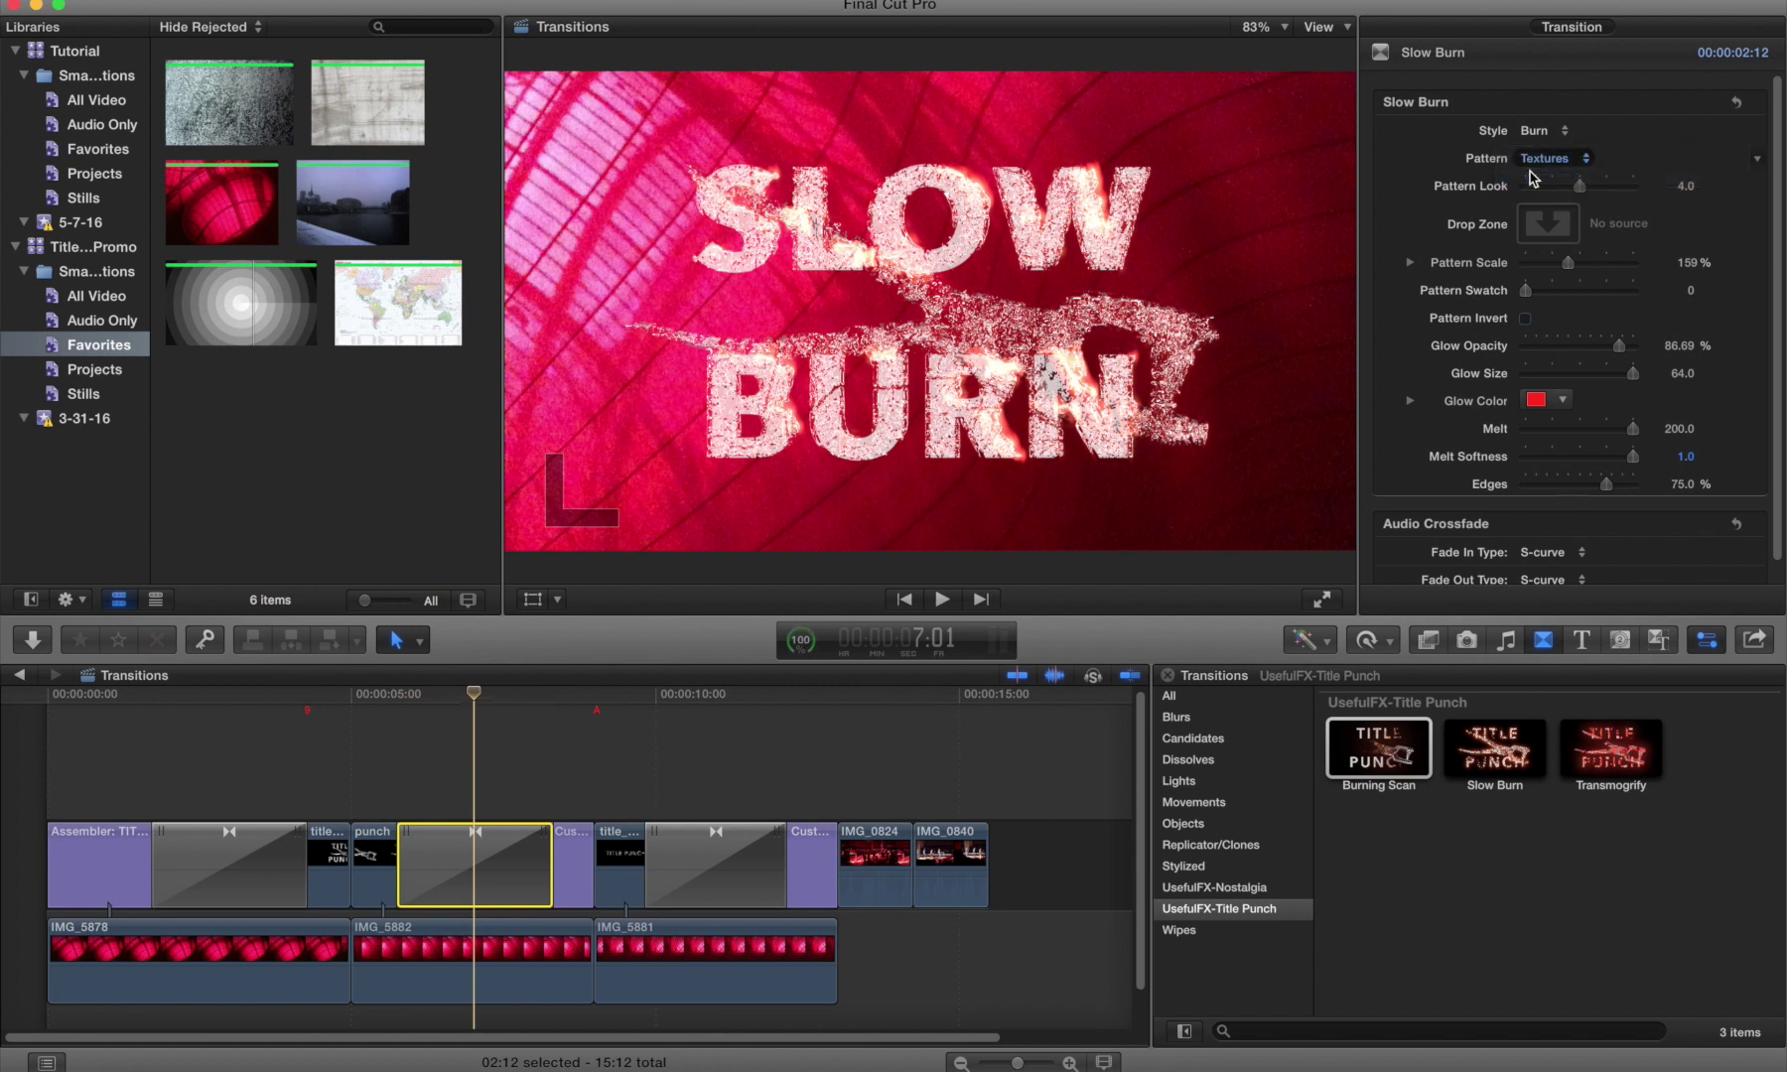
pyautogui.click(1546, 220)
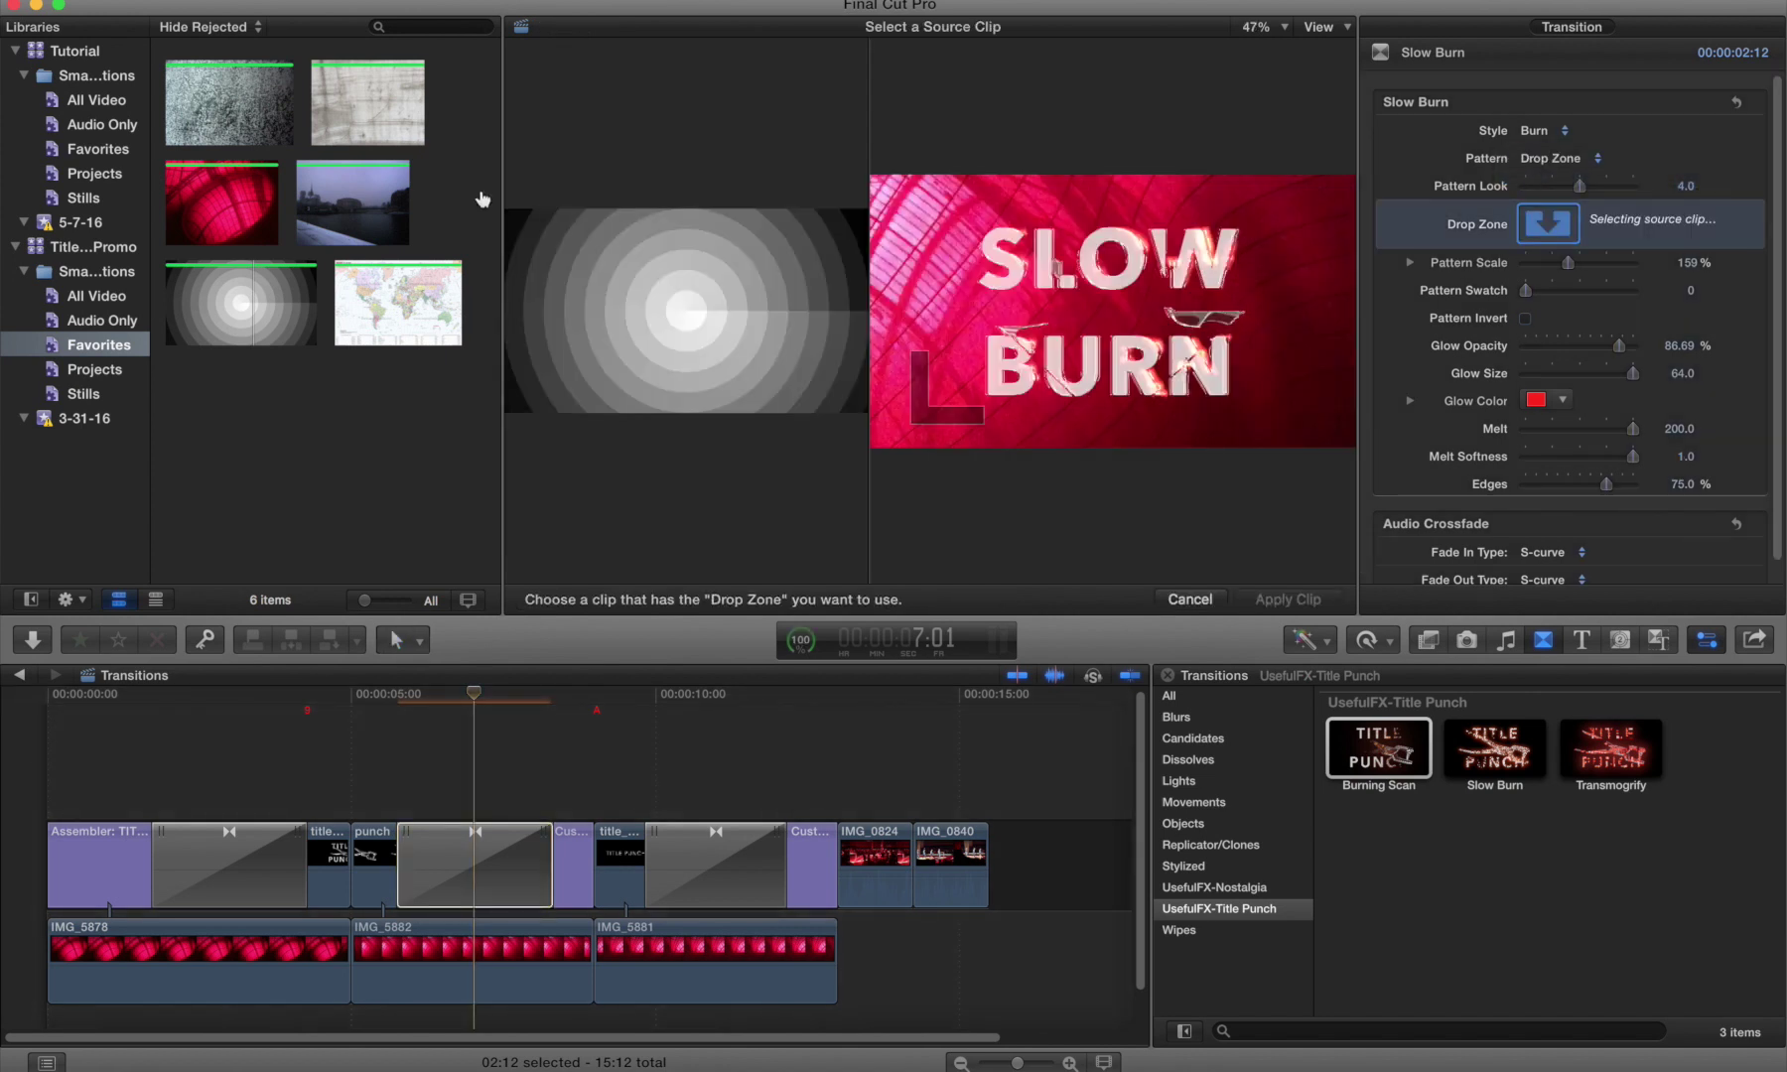
pyautogui.click(228, 106)
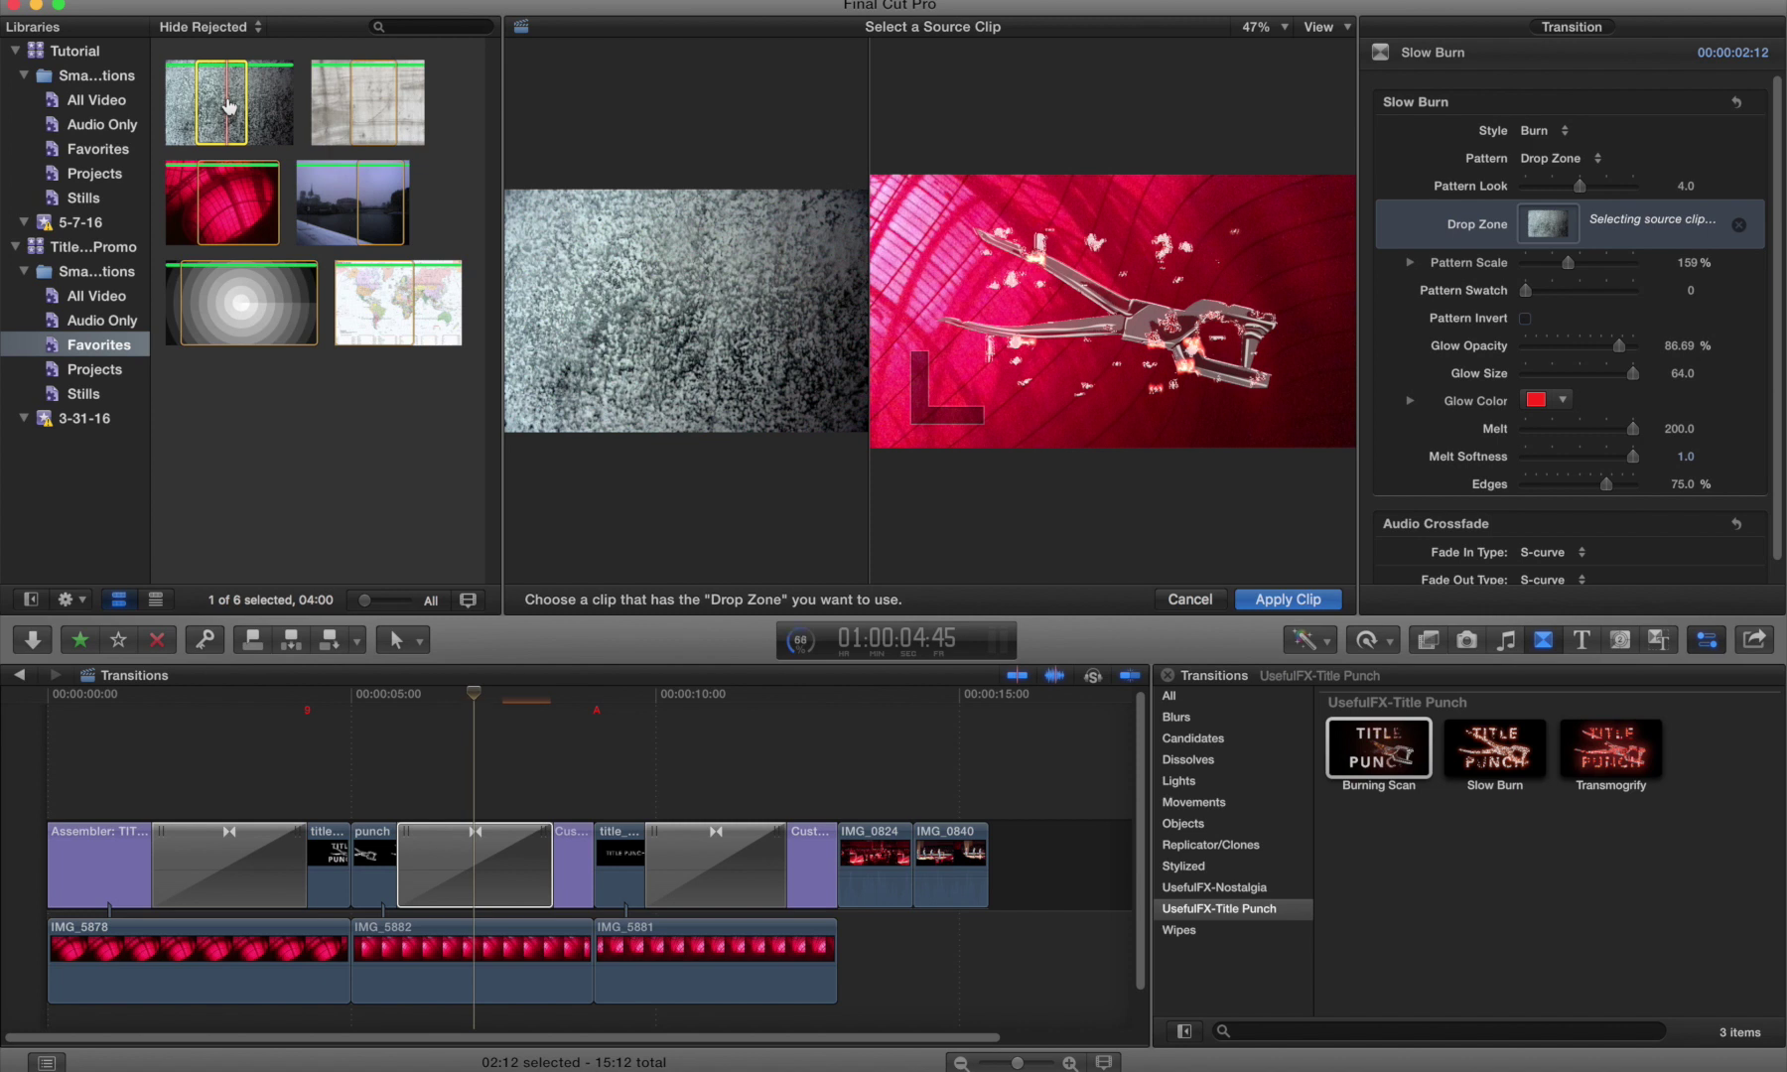
pyautogui.click(1271, 600)
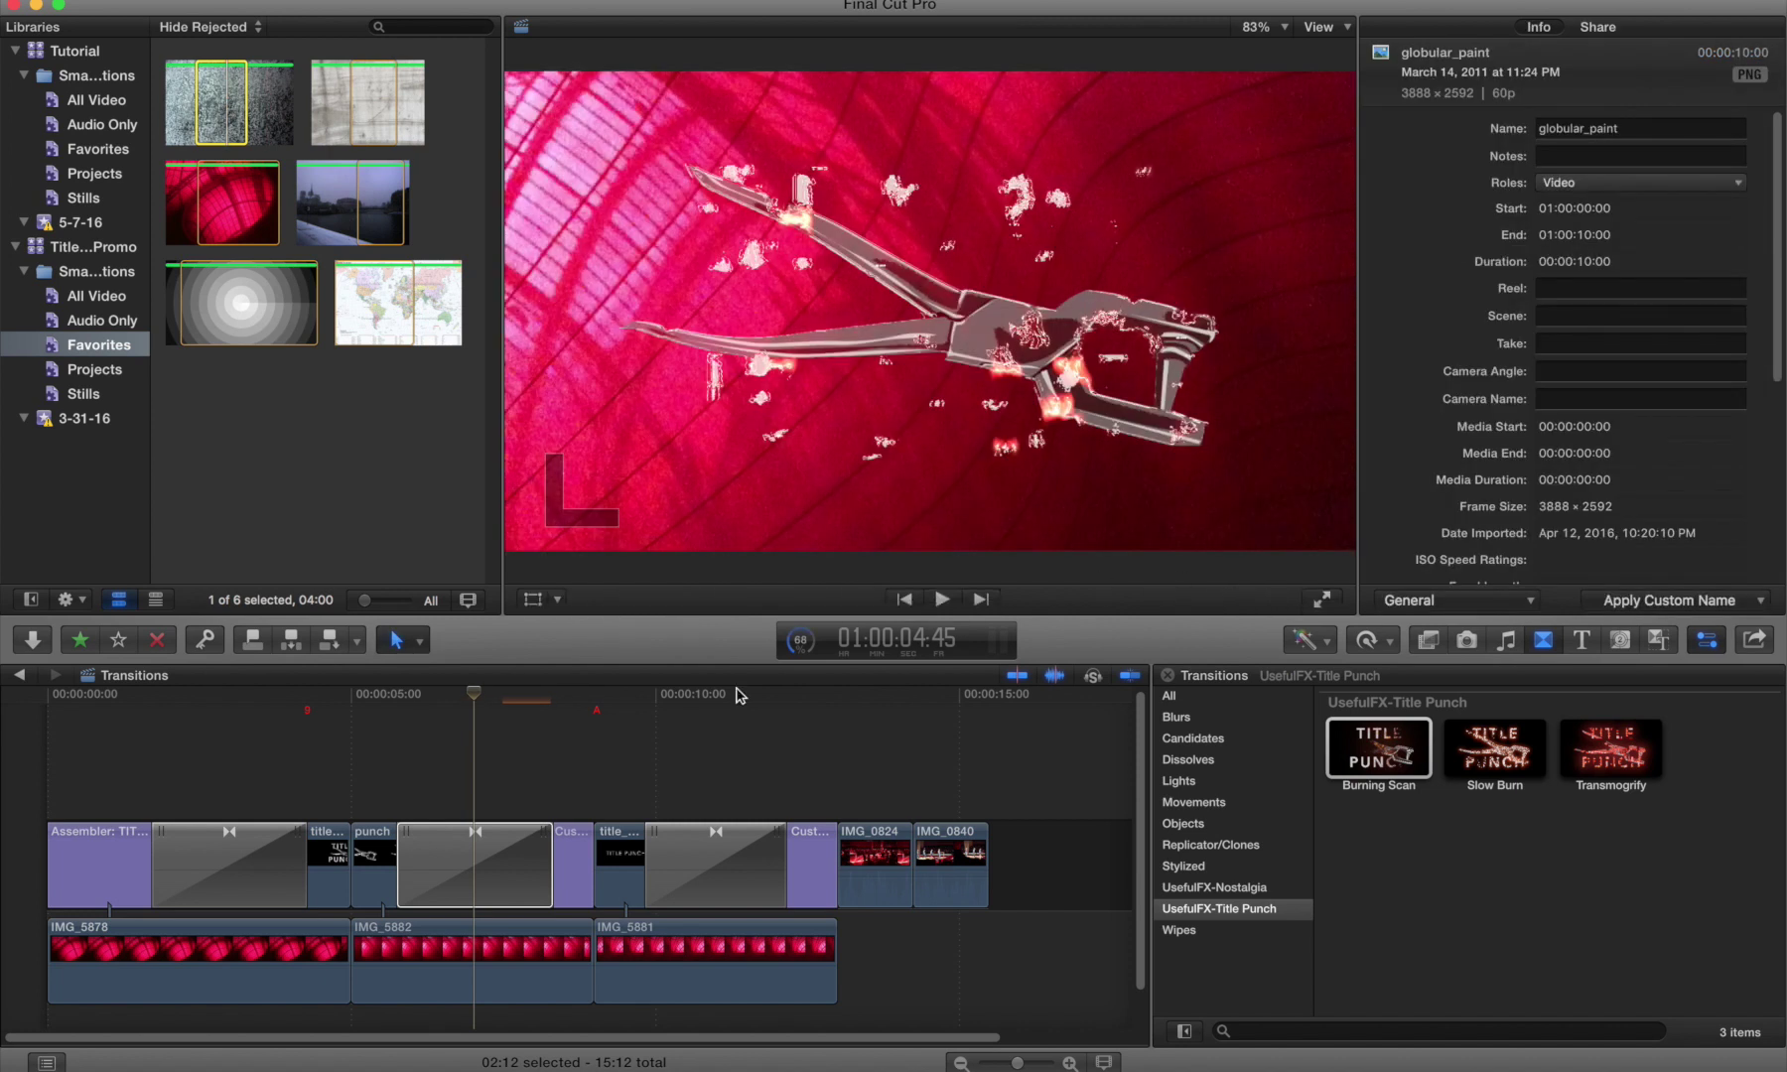
pyautogui.click(497, 865)
pyautogui.press('/')
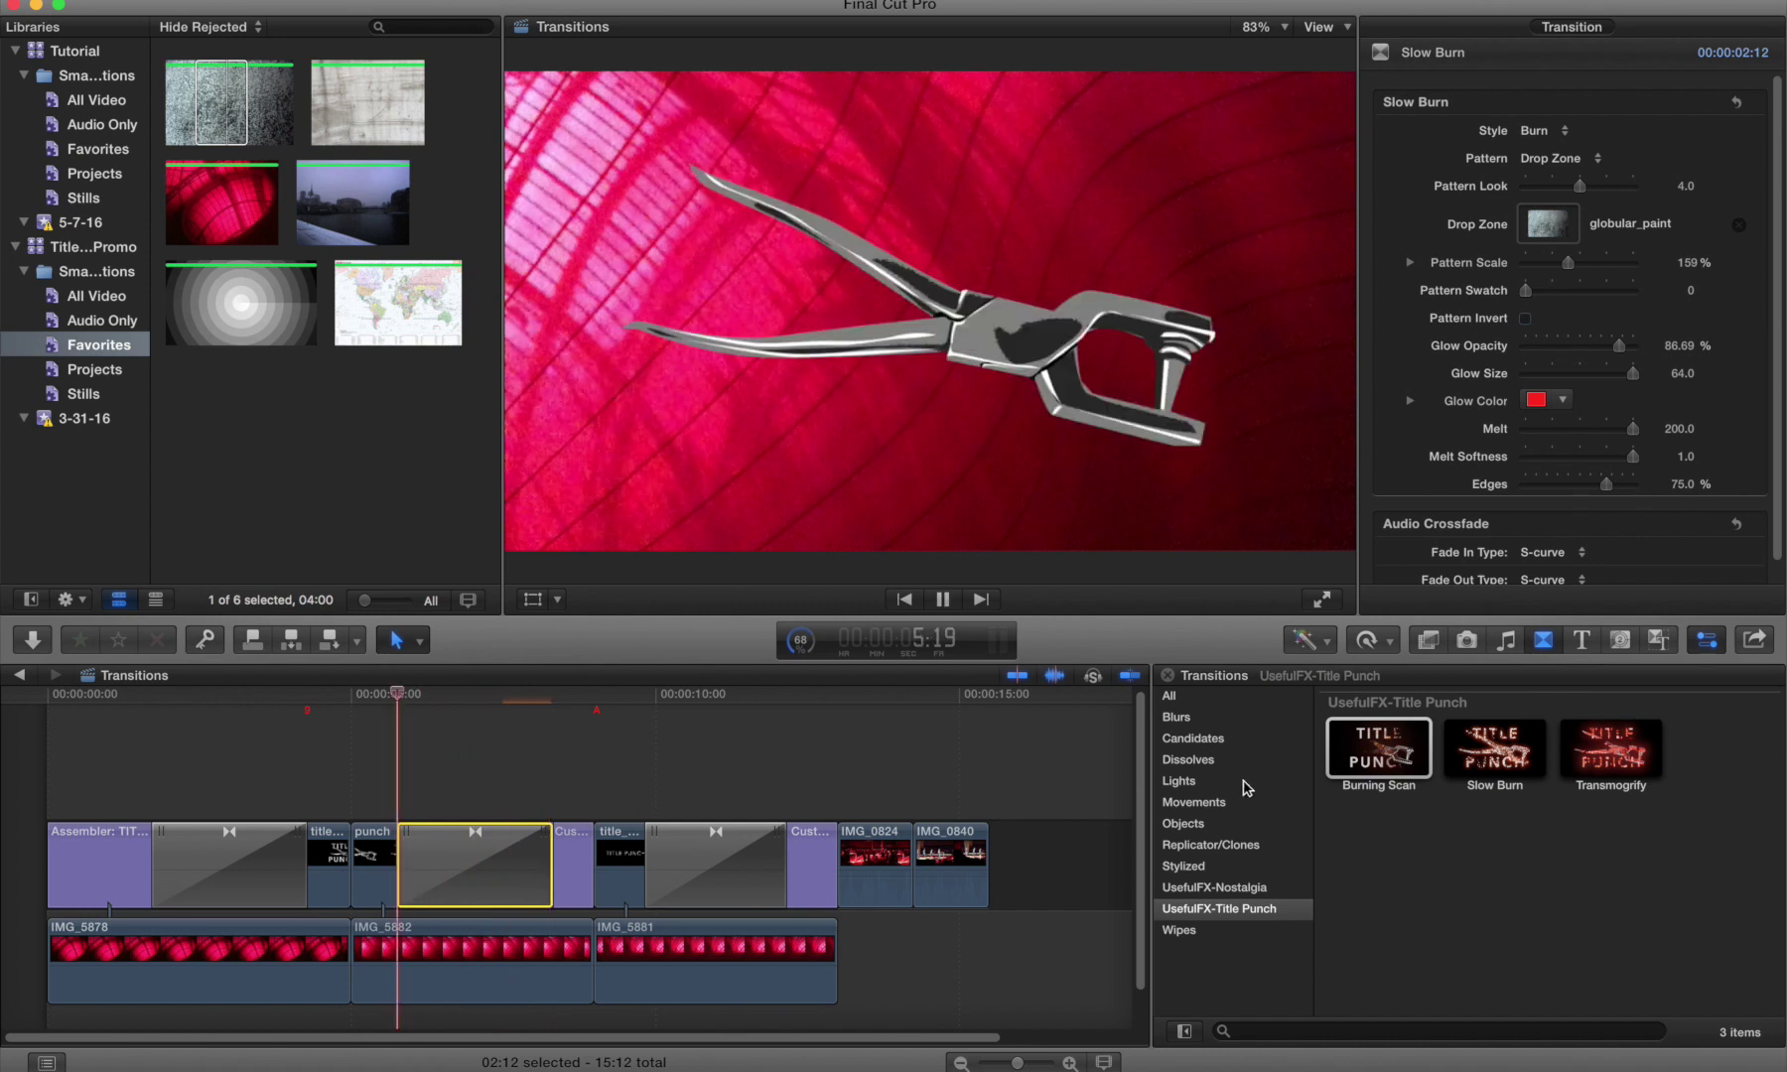
# Step: Lower Melt to 0 and swap the Drop Zone source to the paris2.45 clip, then preview
pyautogui.moveTo(1632, 428); pyautogui.dragTo(1505, 460)
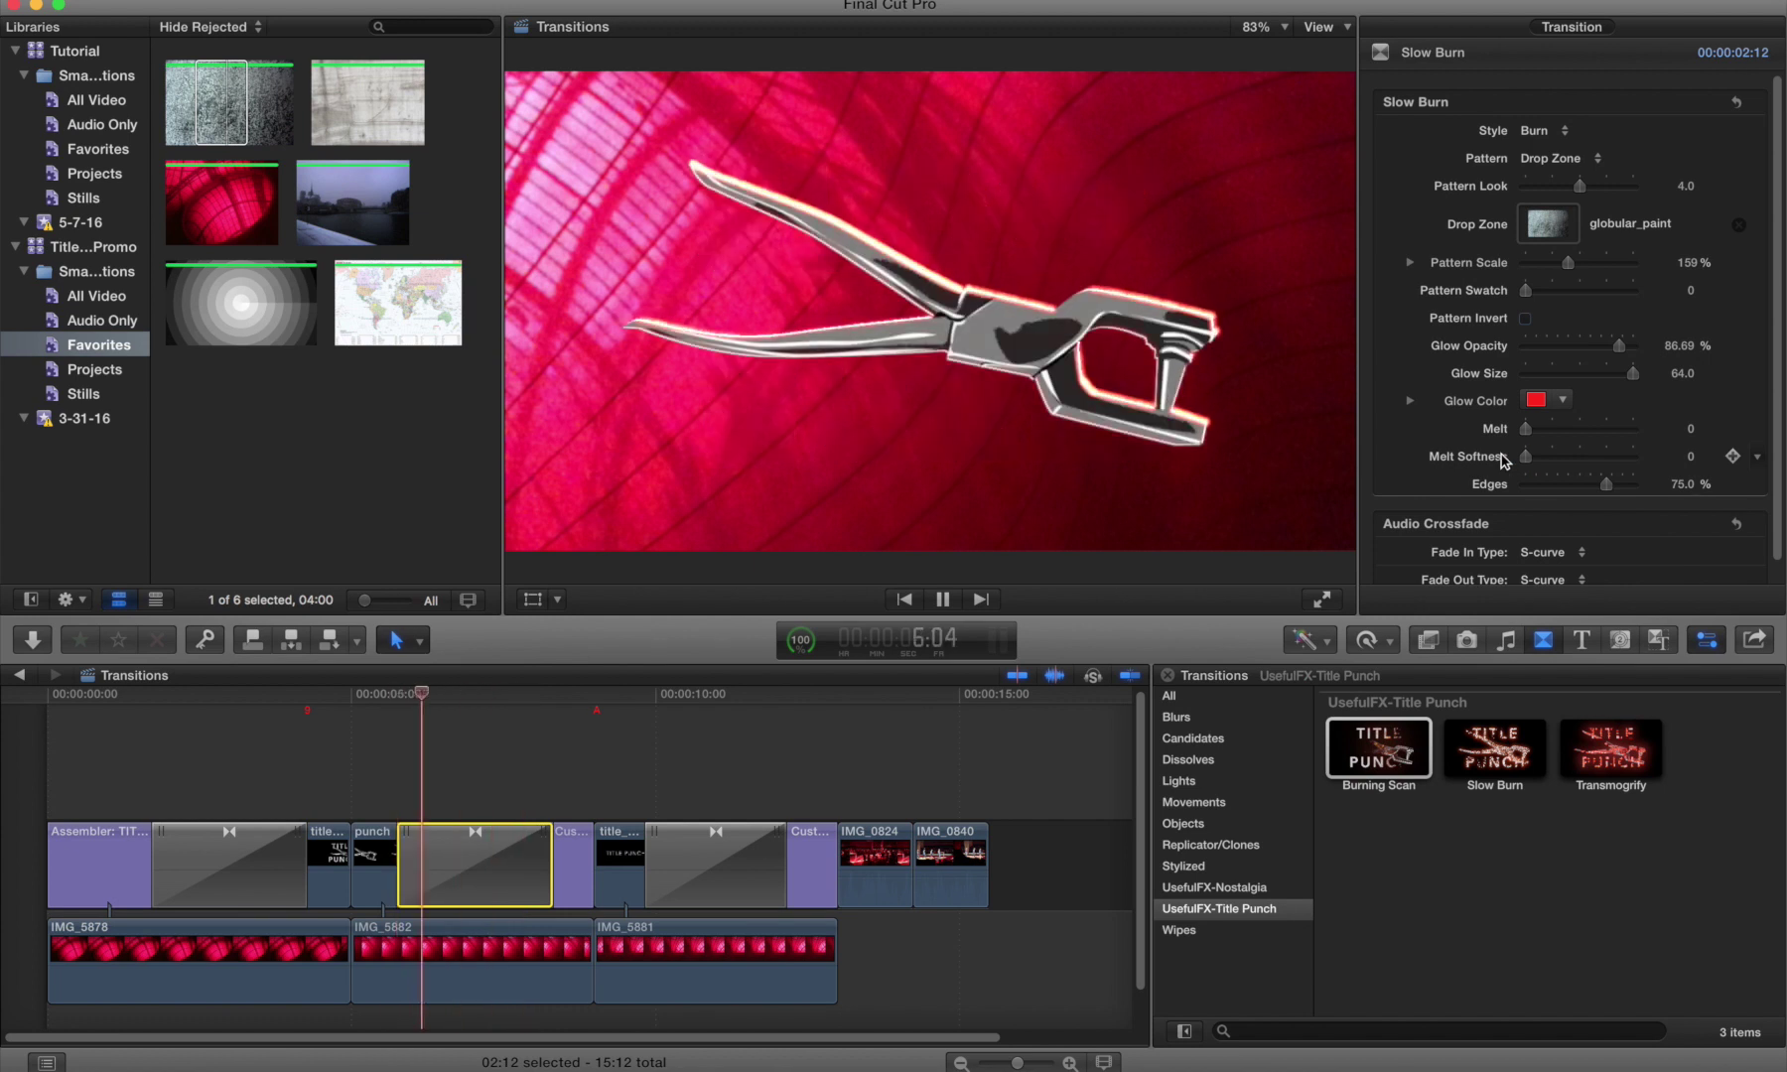
pyautogui.click(1546, 223)
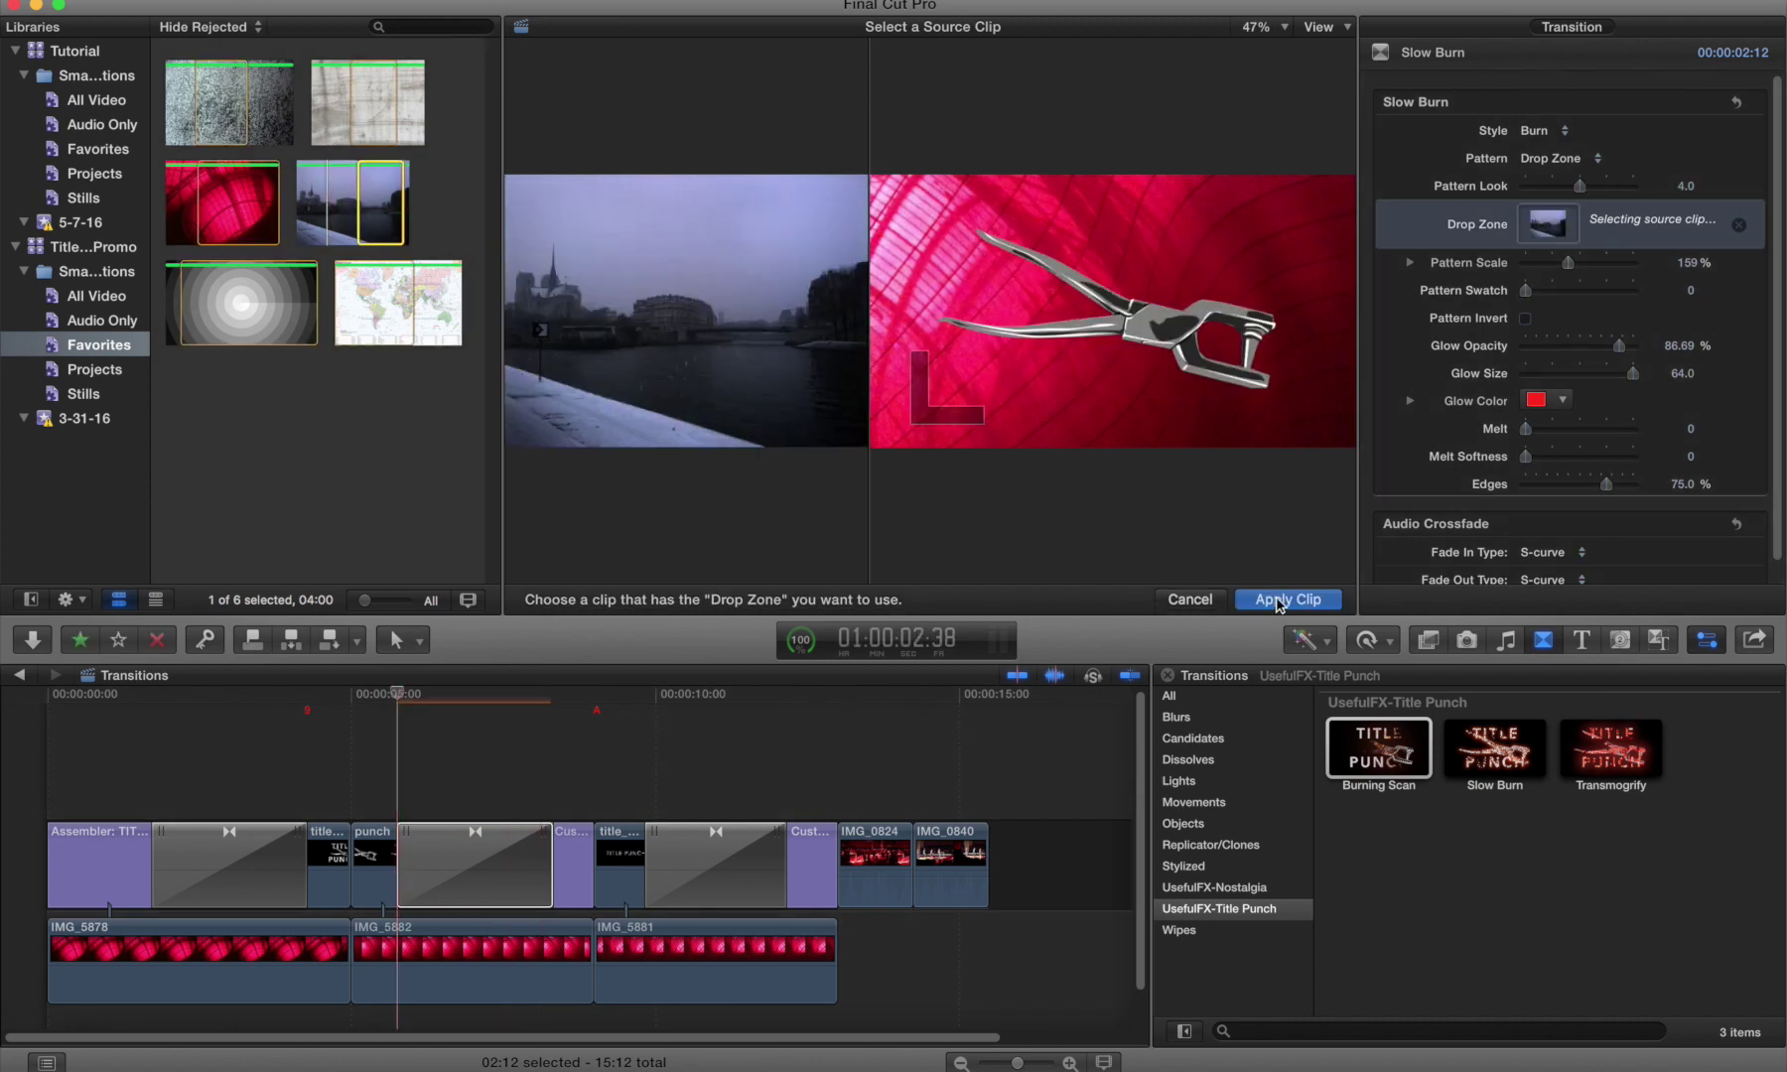
pyautogui.click(1280, 601)
pyautogui.click(486, 846)
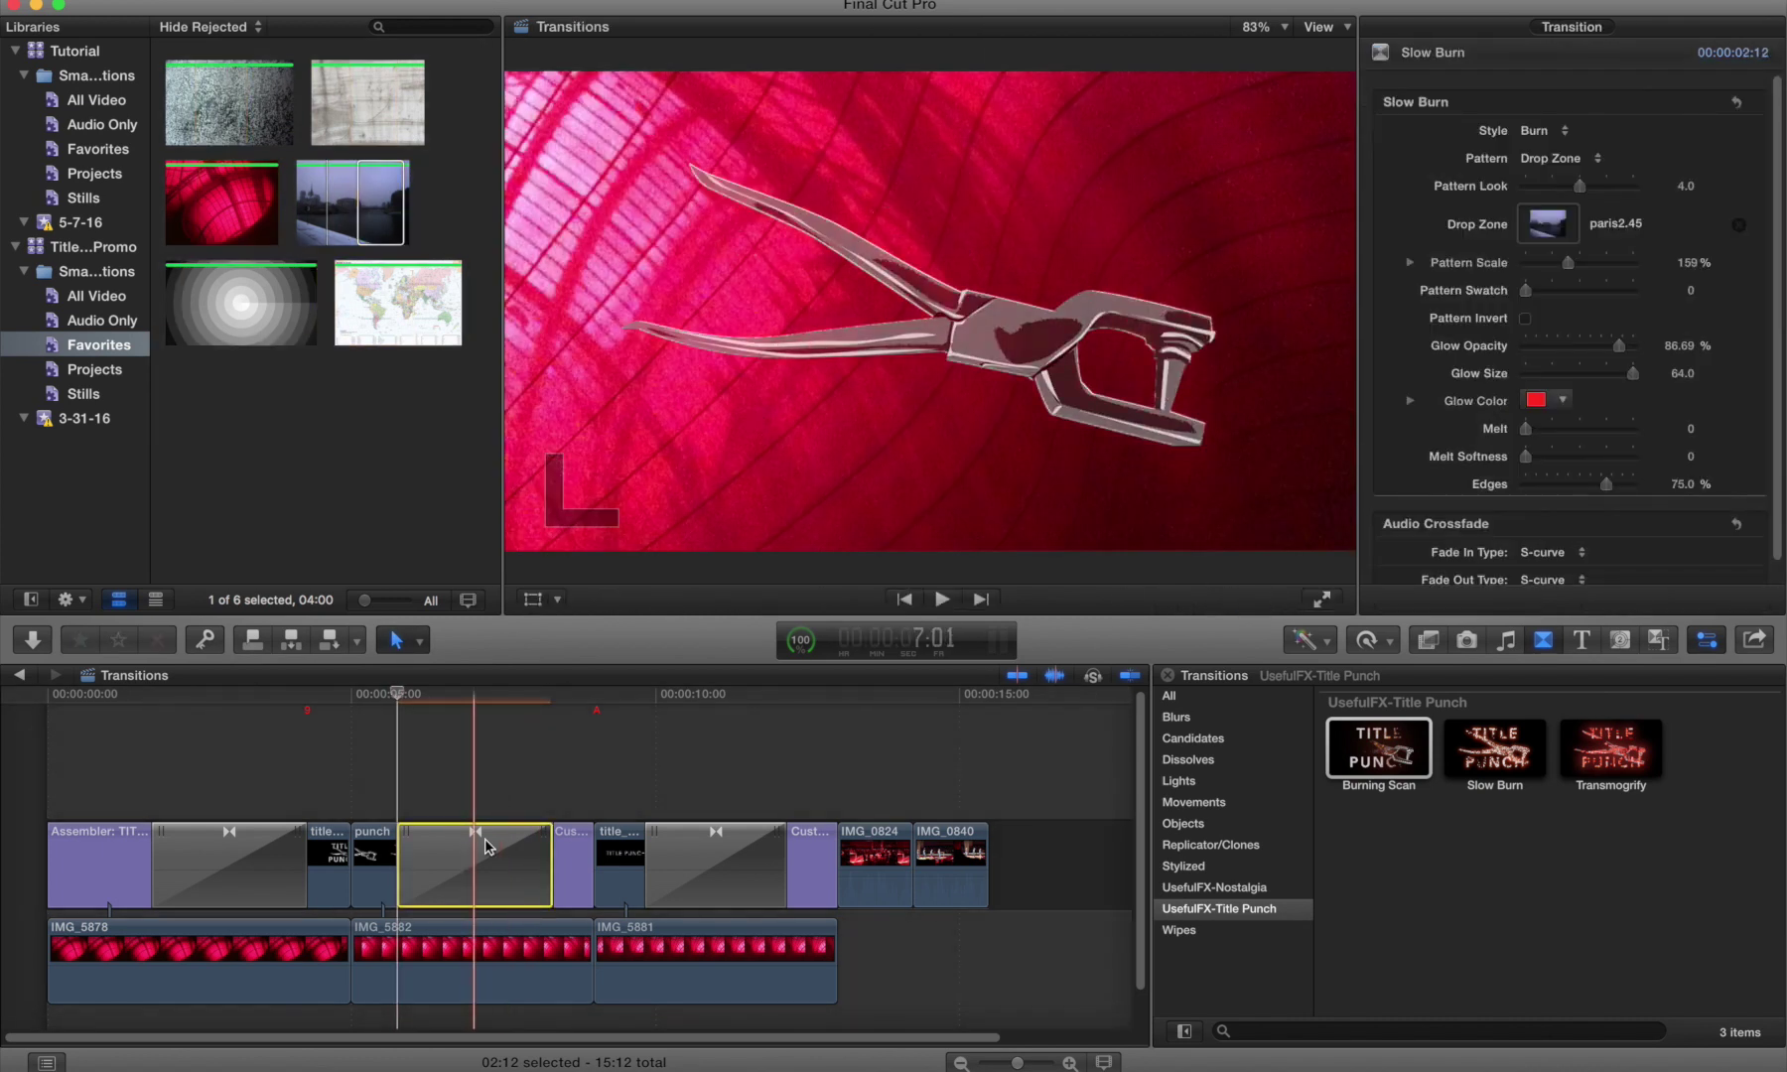
pyautogui.press('space')
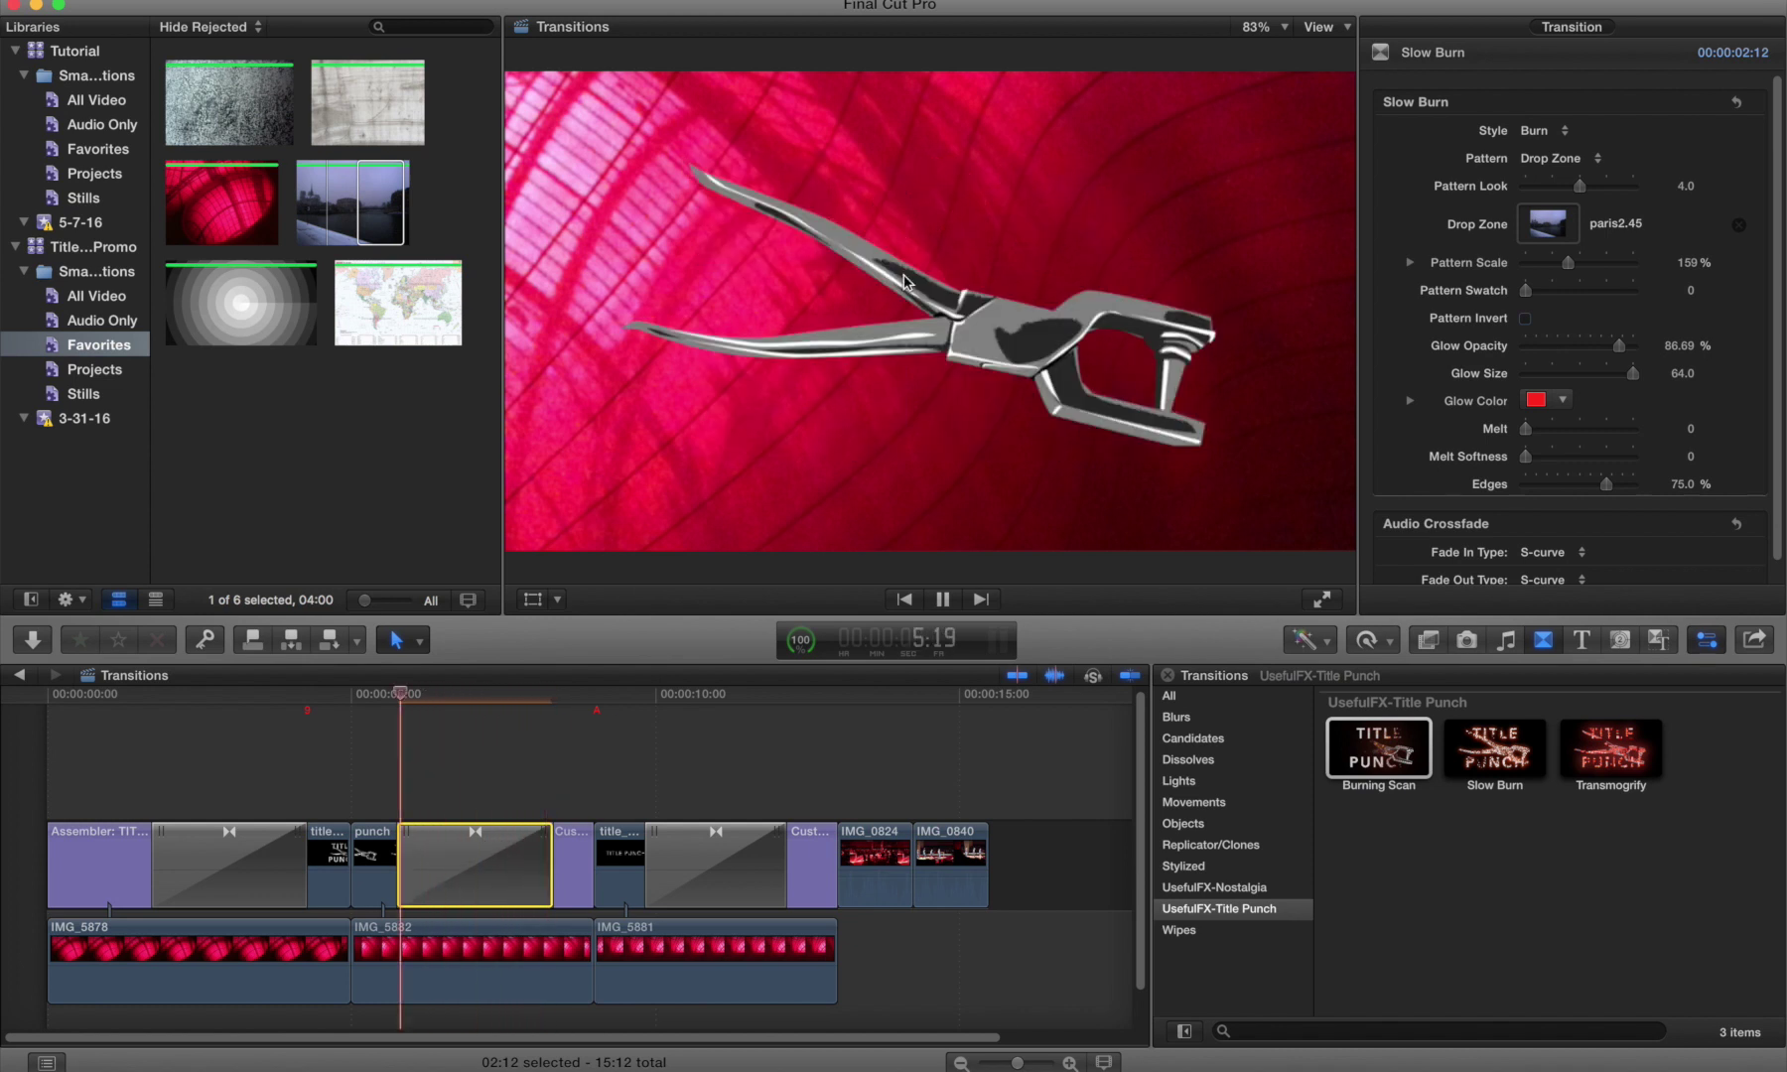
pyautogui.press('space')
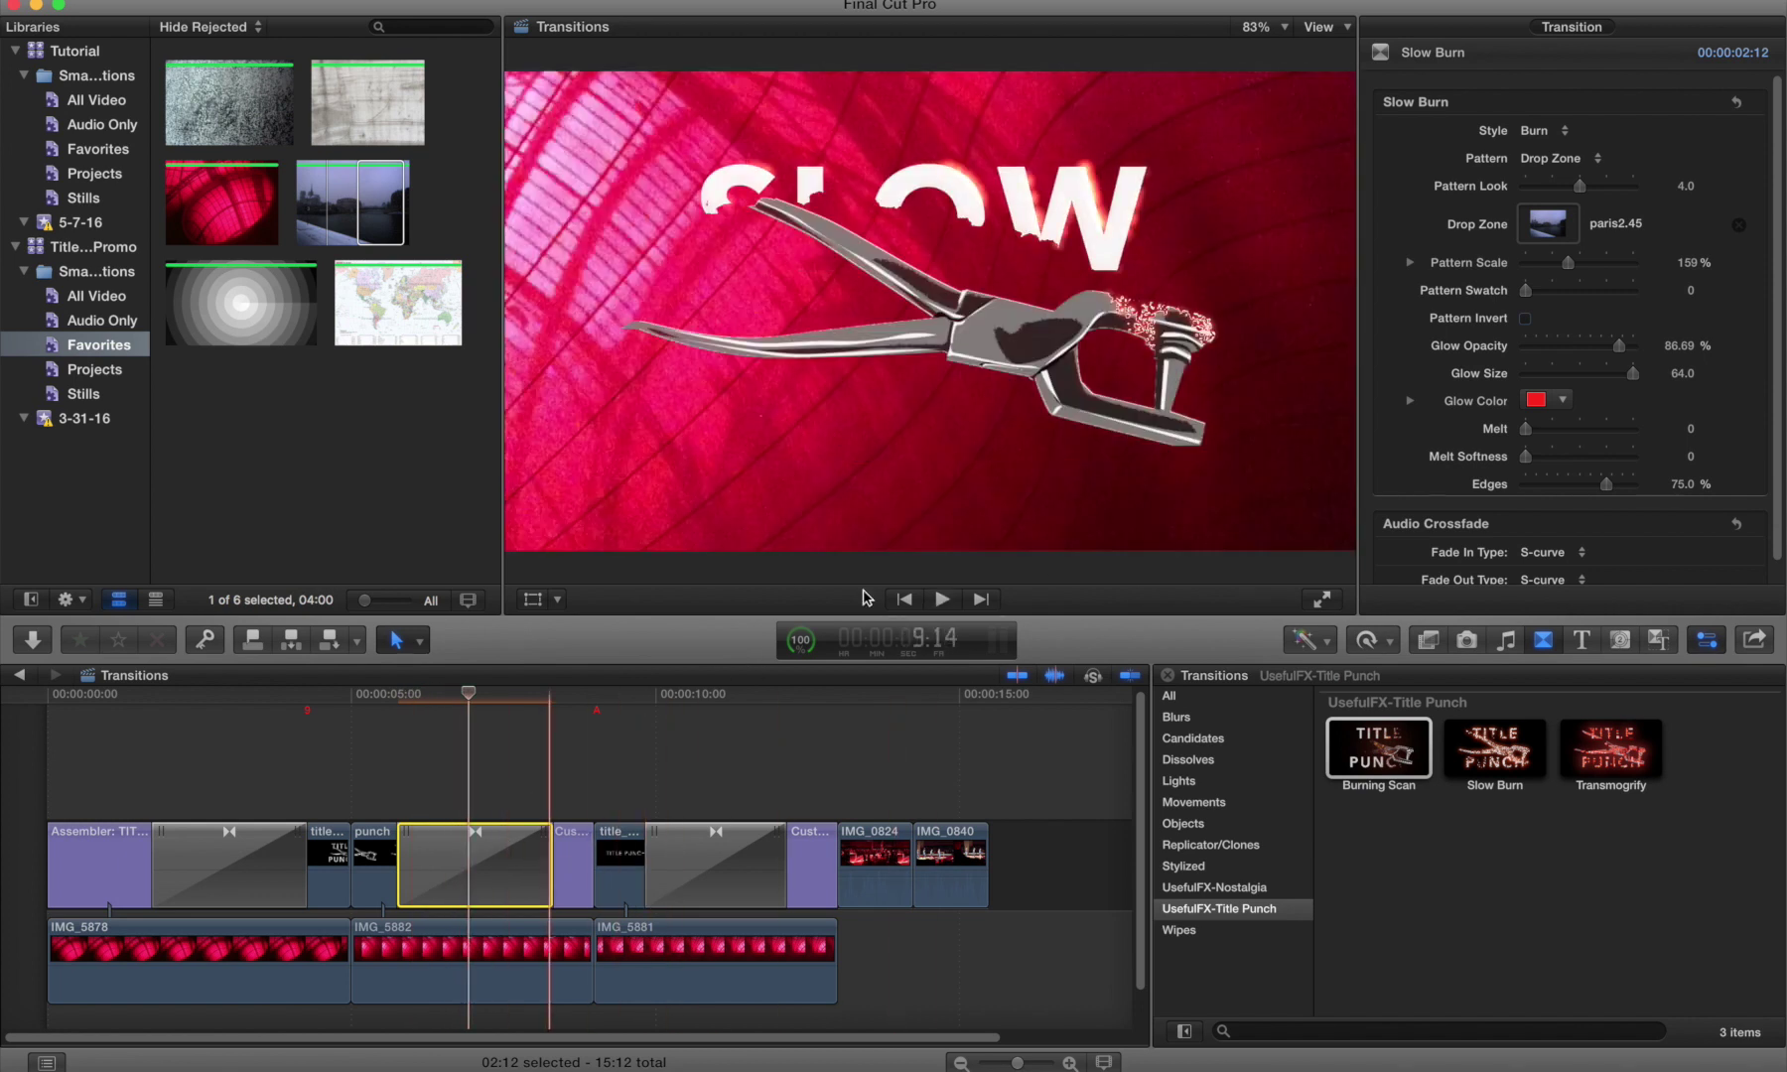
# Step: Use the red IMG_5878 clip as the Slow Burn Drop Zone source and preview it
pyautogui.click(1546, 223)
pyautogui.click(235, 231)
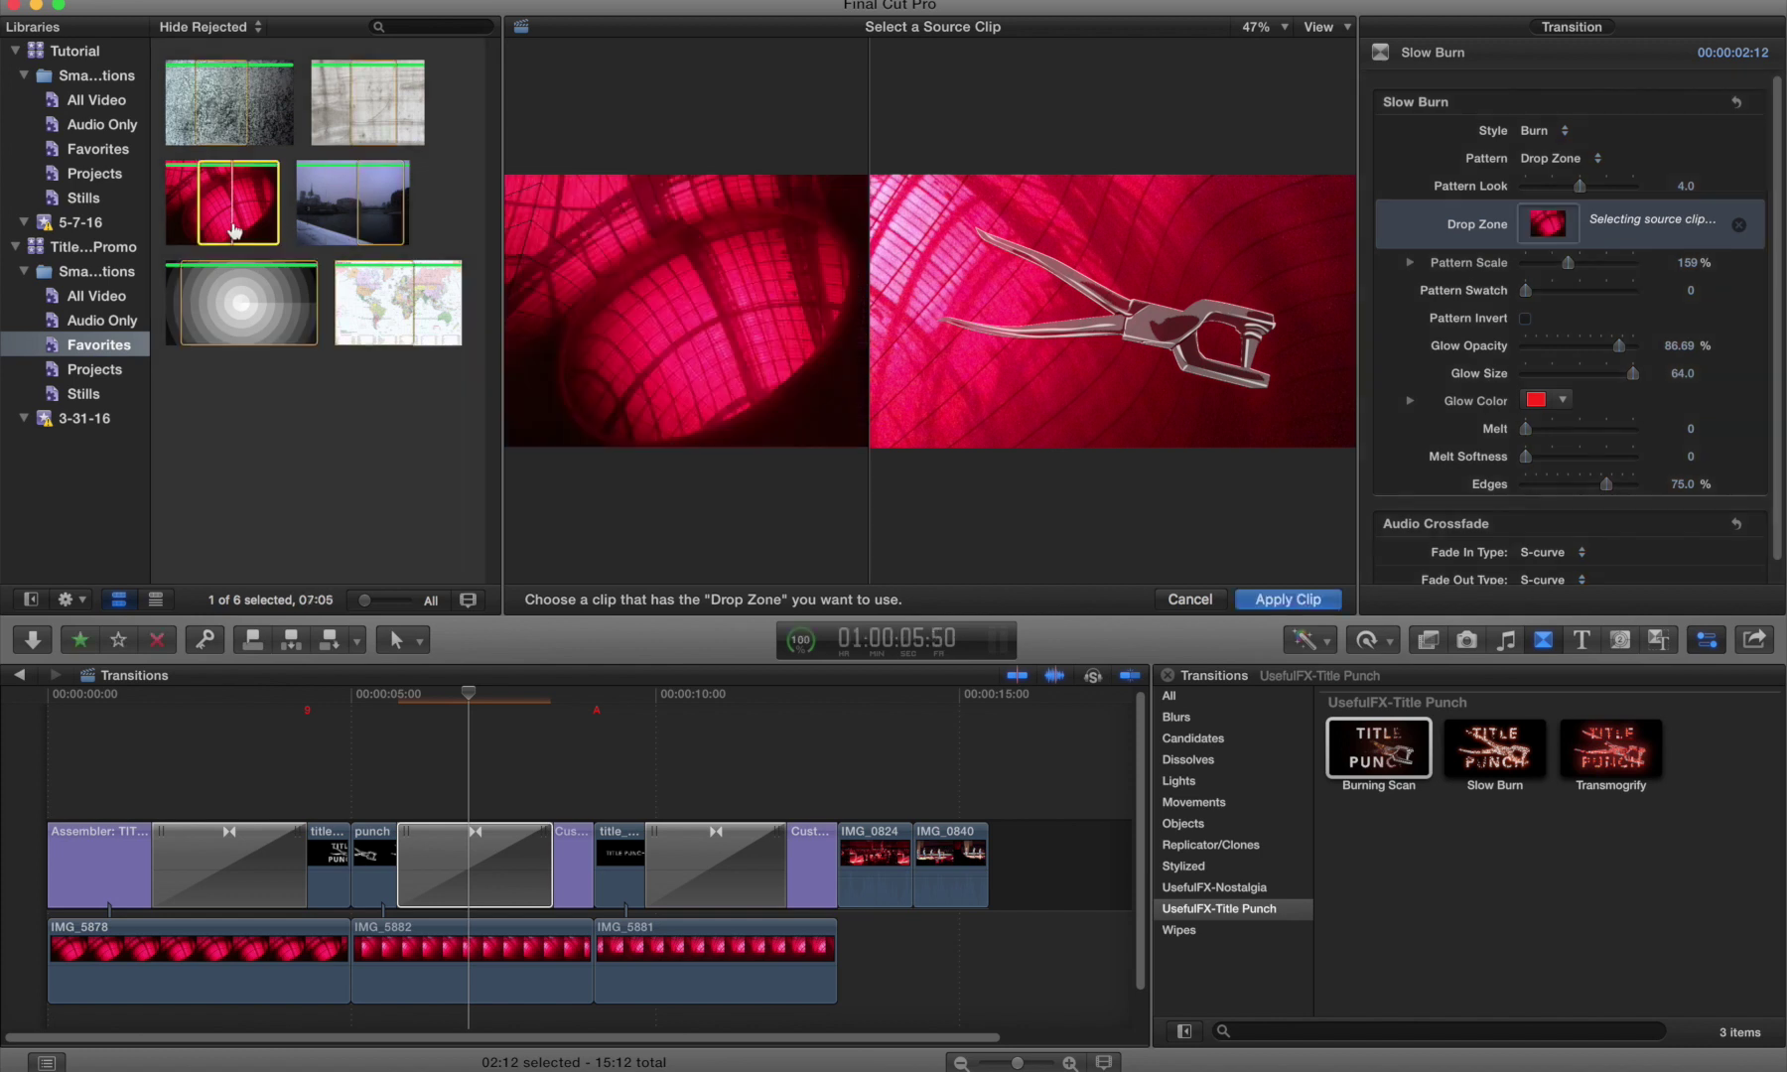
pyautogui.click(1287, 599)
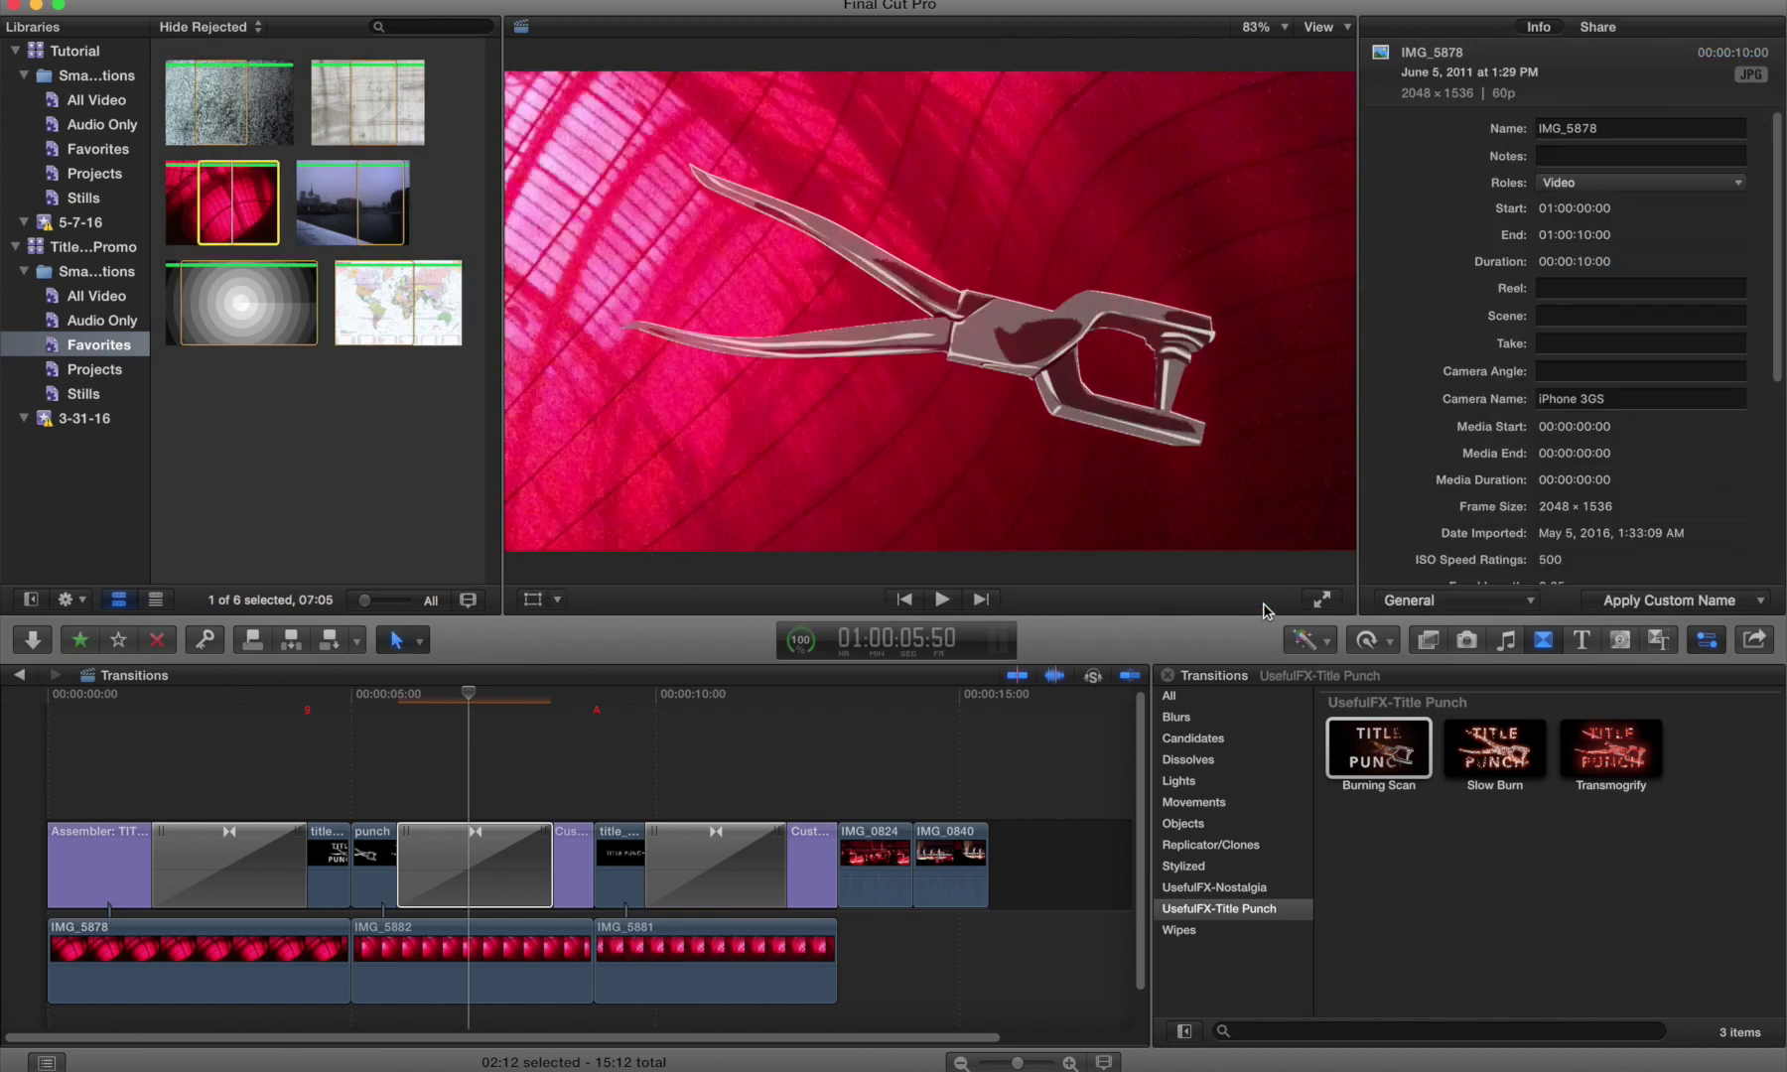
pyautogui.click(432, 873)
pyautogui.press('space')
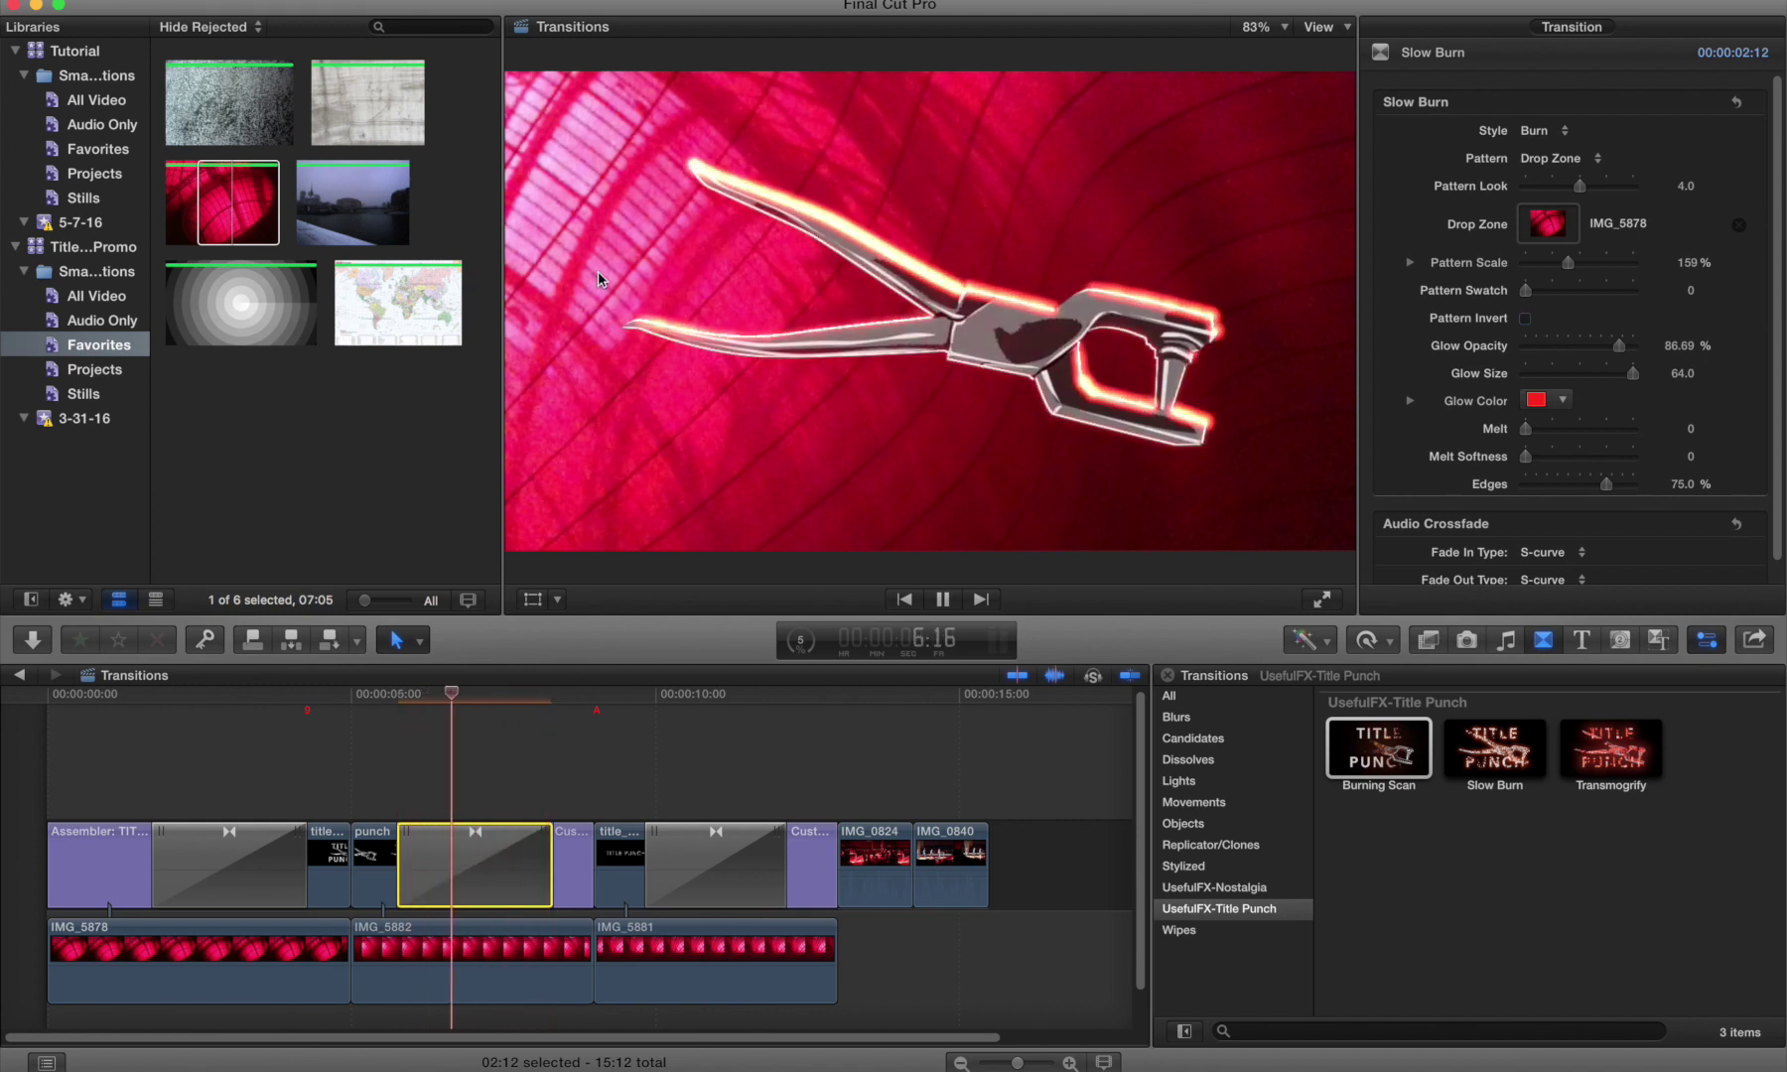
pyautogui.press('space')
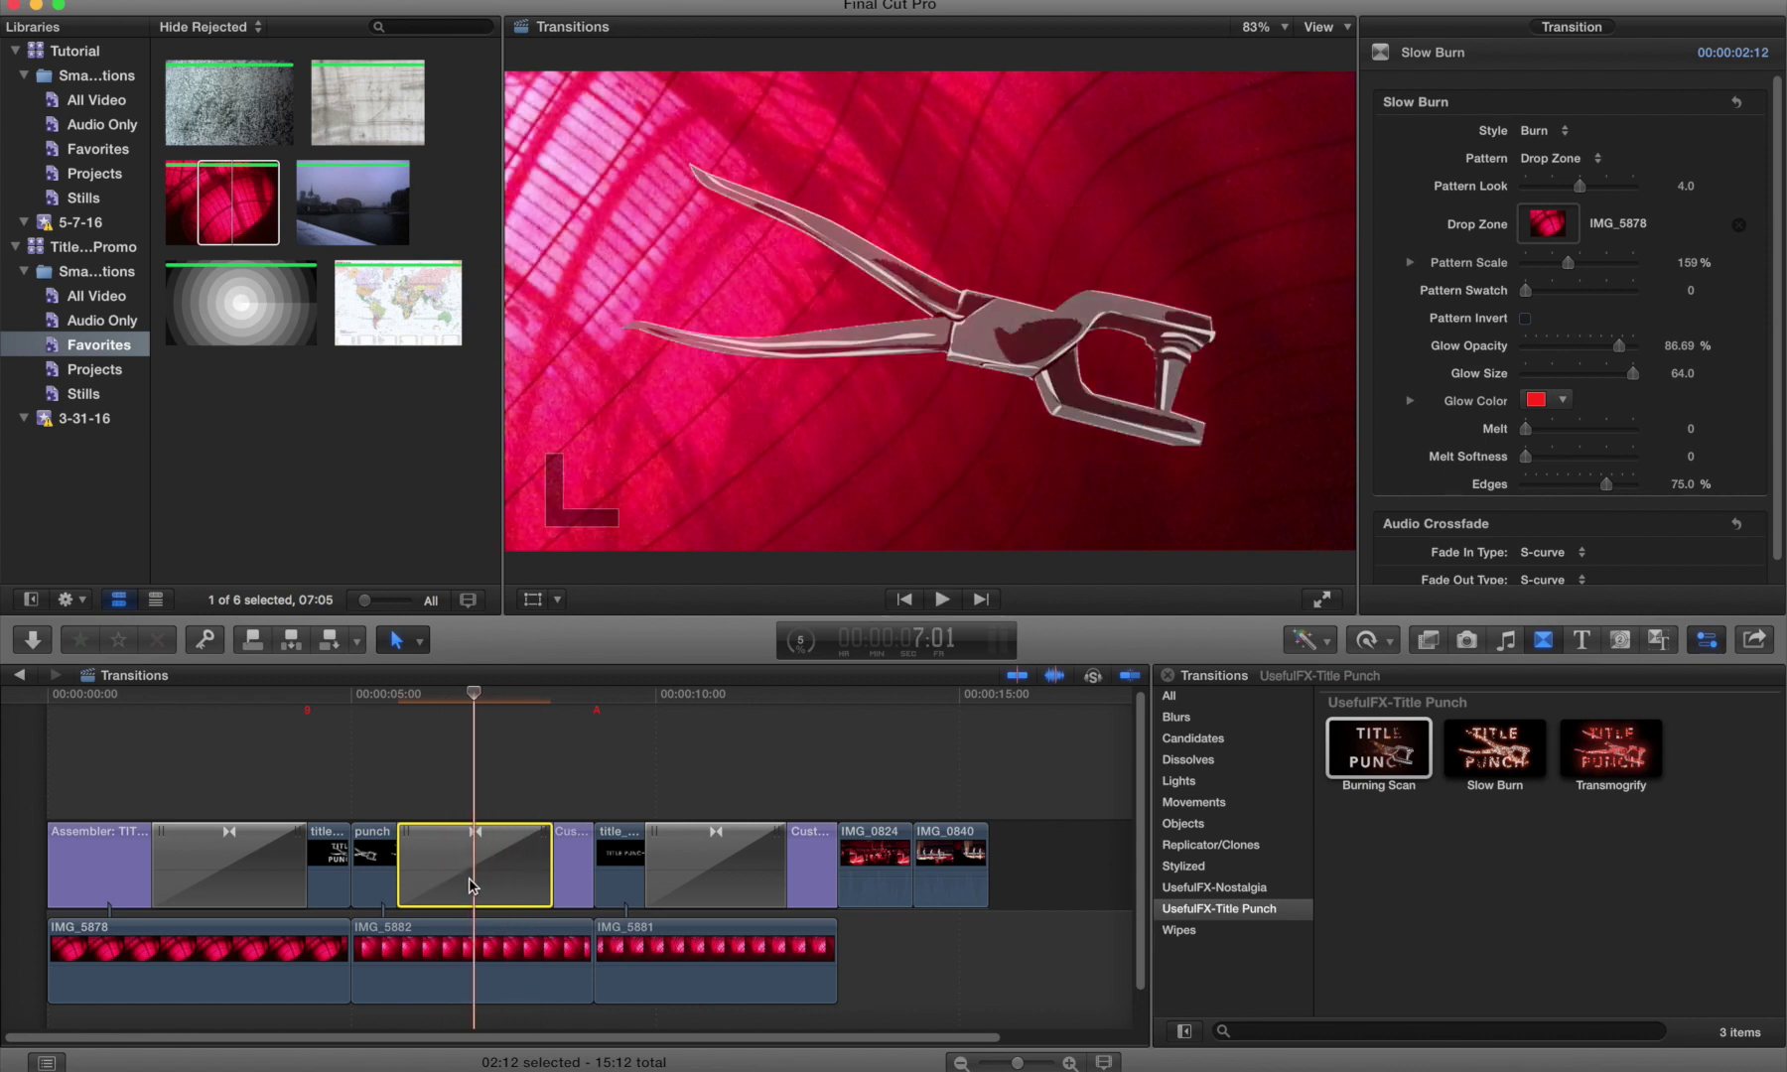
pyautogui.click(1543, 237)
# Step: Apply the world_map clip as the Drop Zone source and play Slow Burn over the SLOW BURN title
pyautogui.click(408, 312)
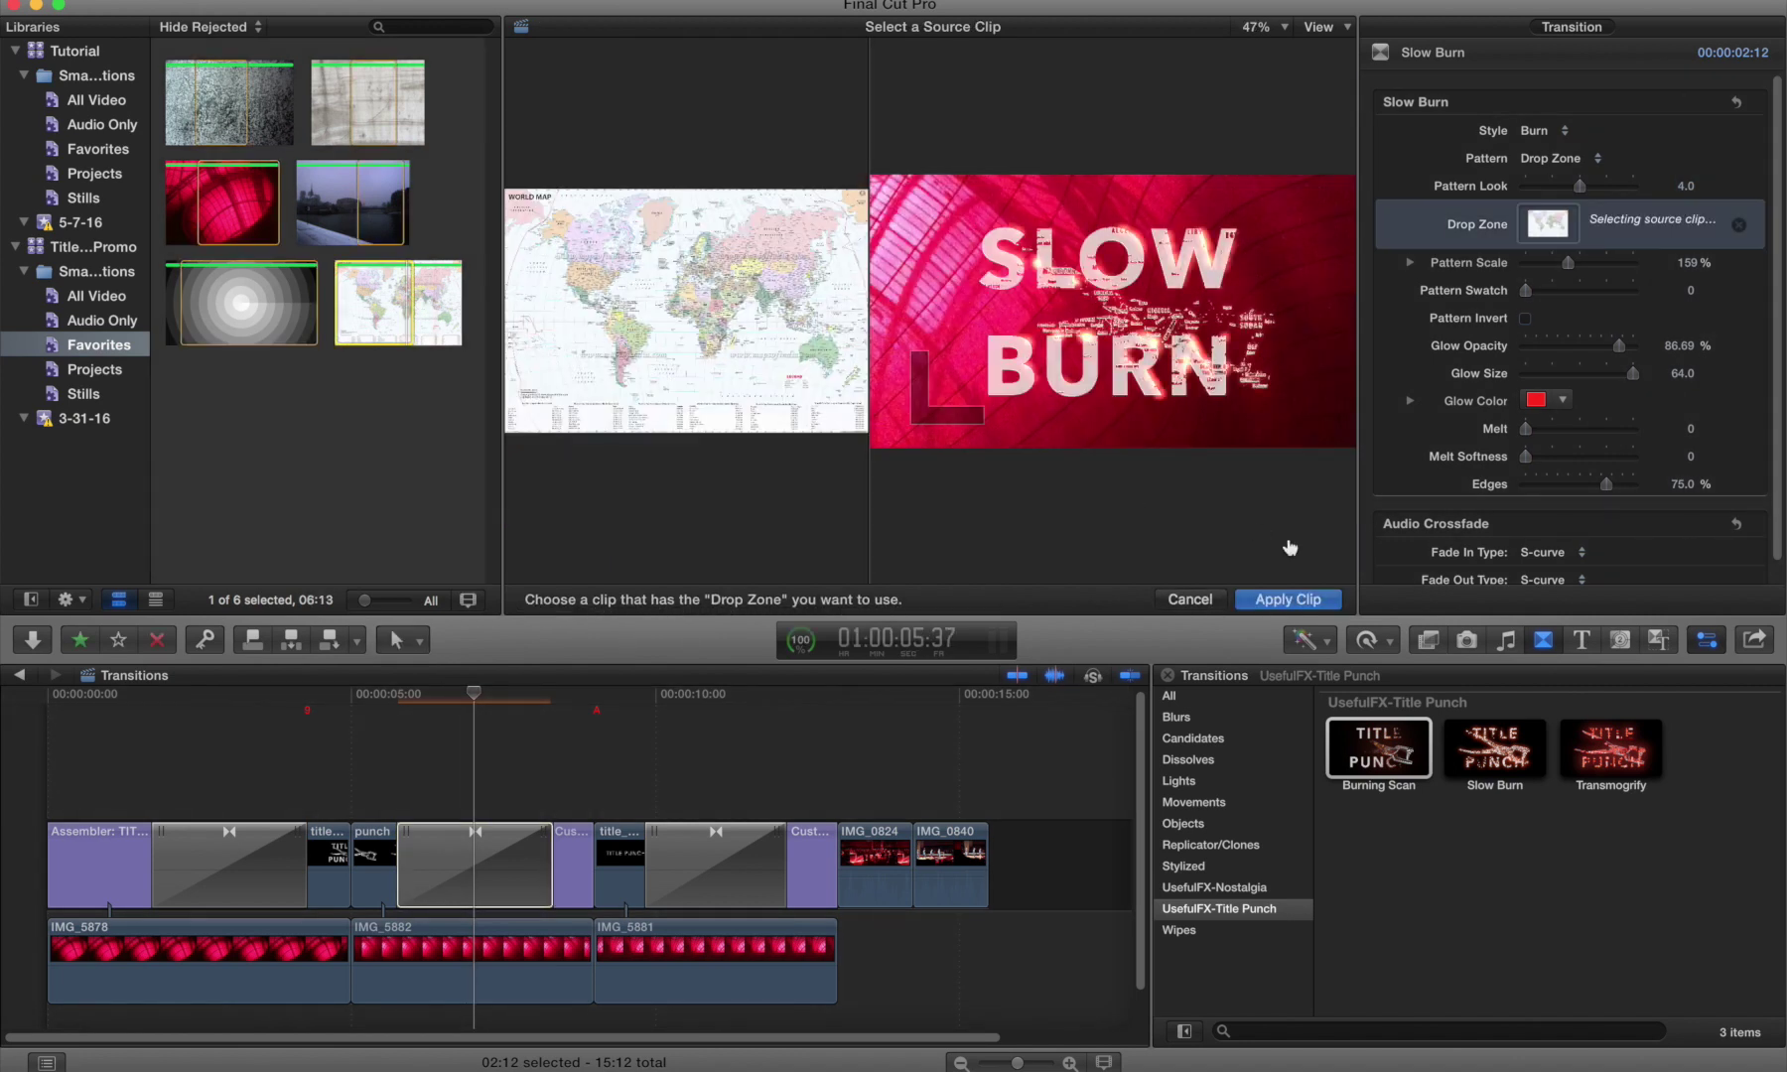
pyautogui.click(1284, 600)
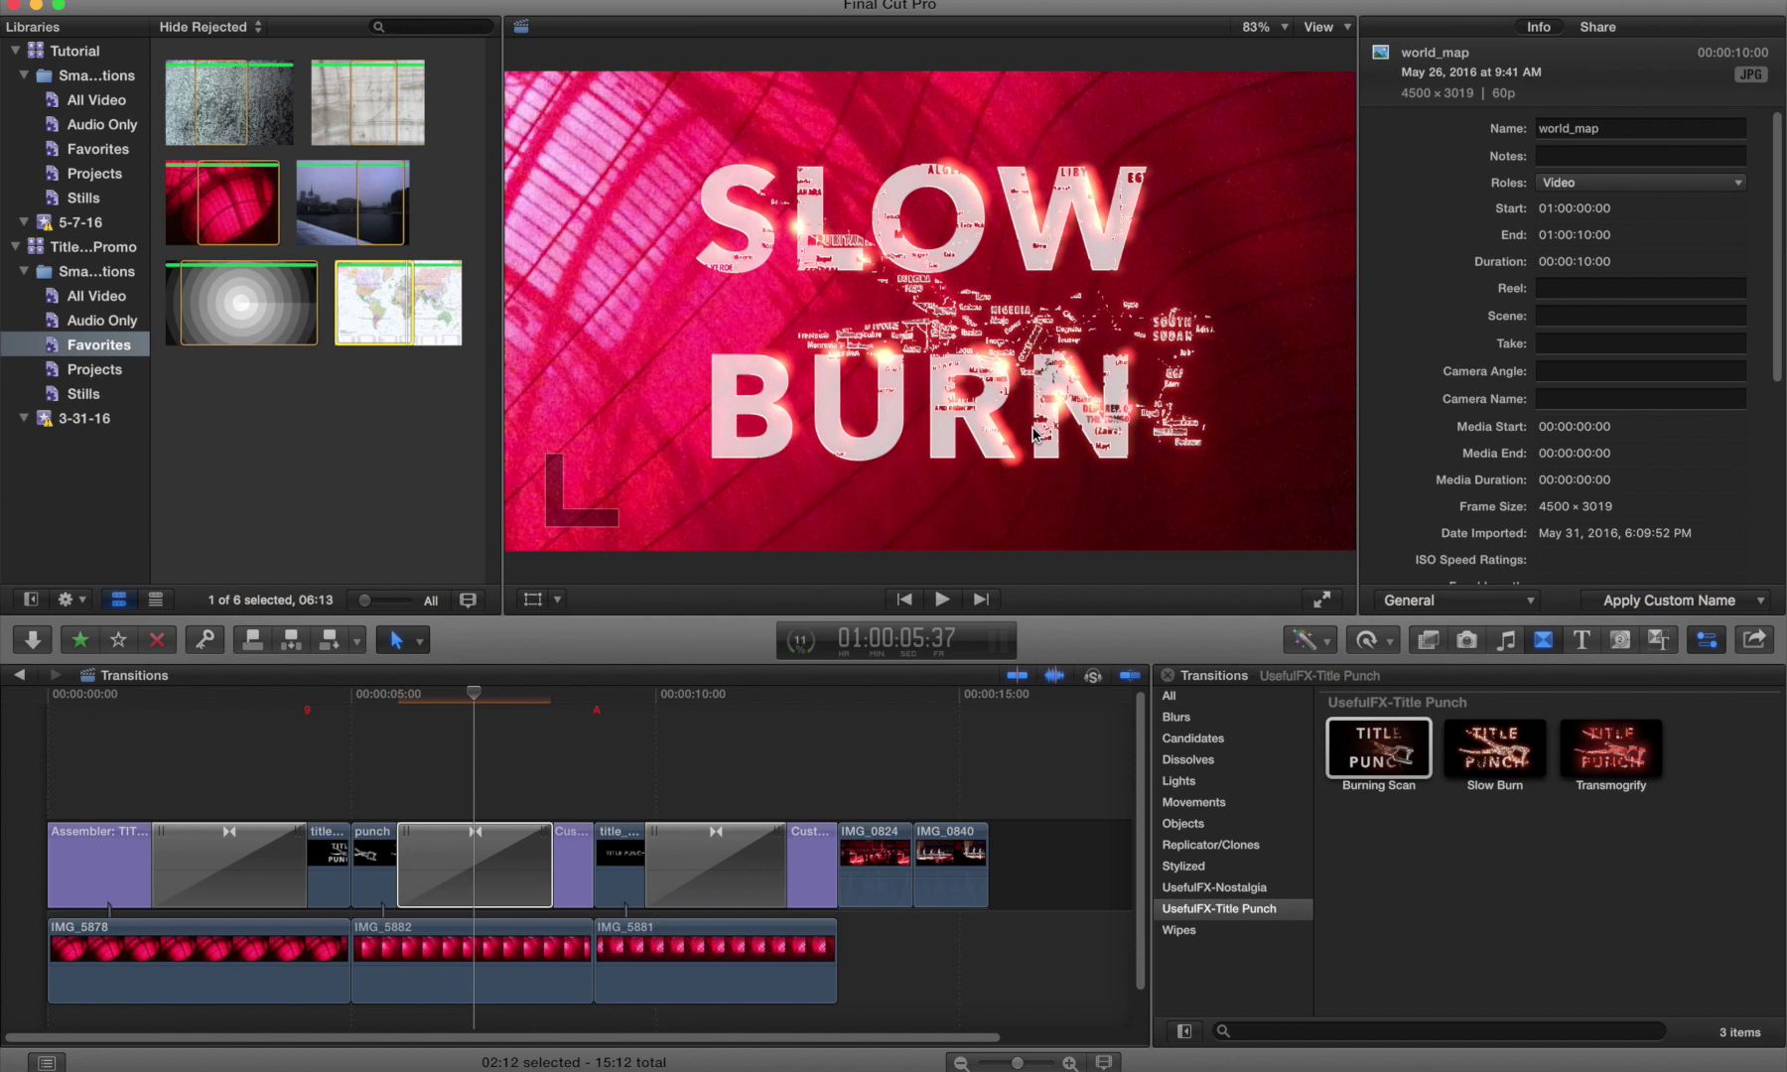
pyautogui.click(499, 854)
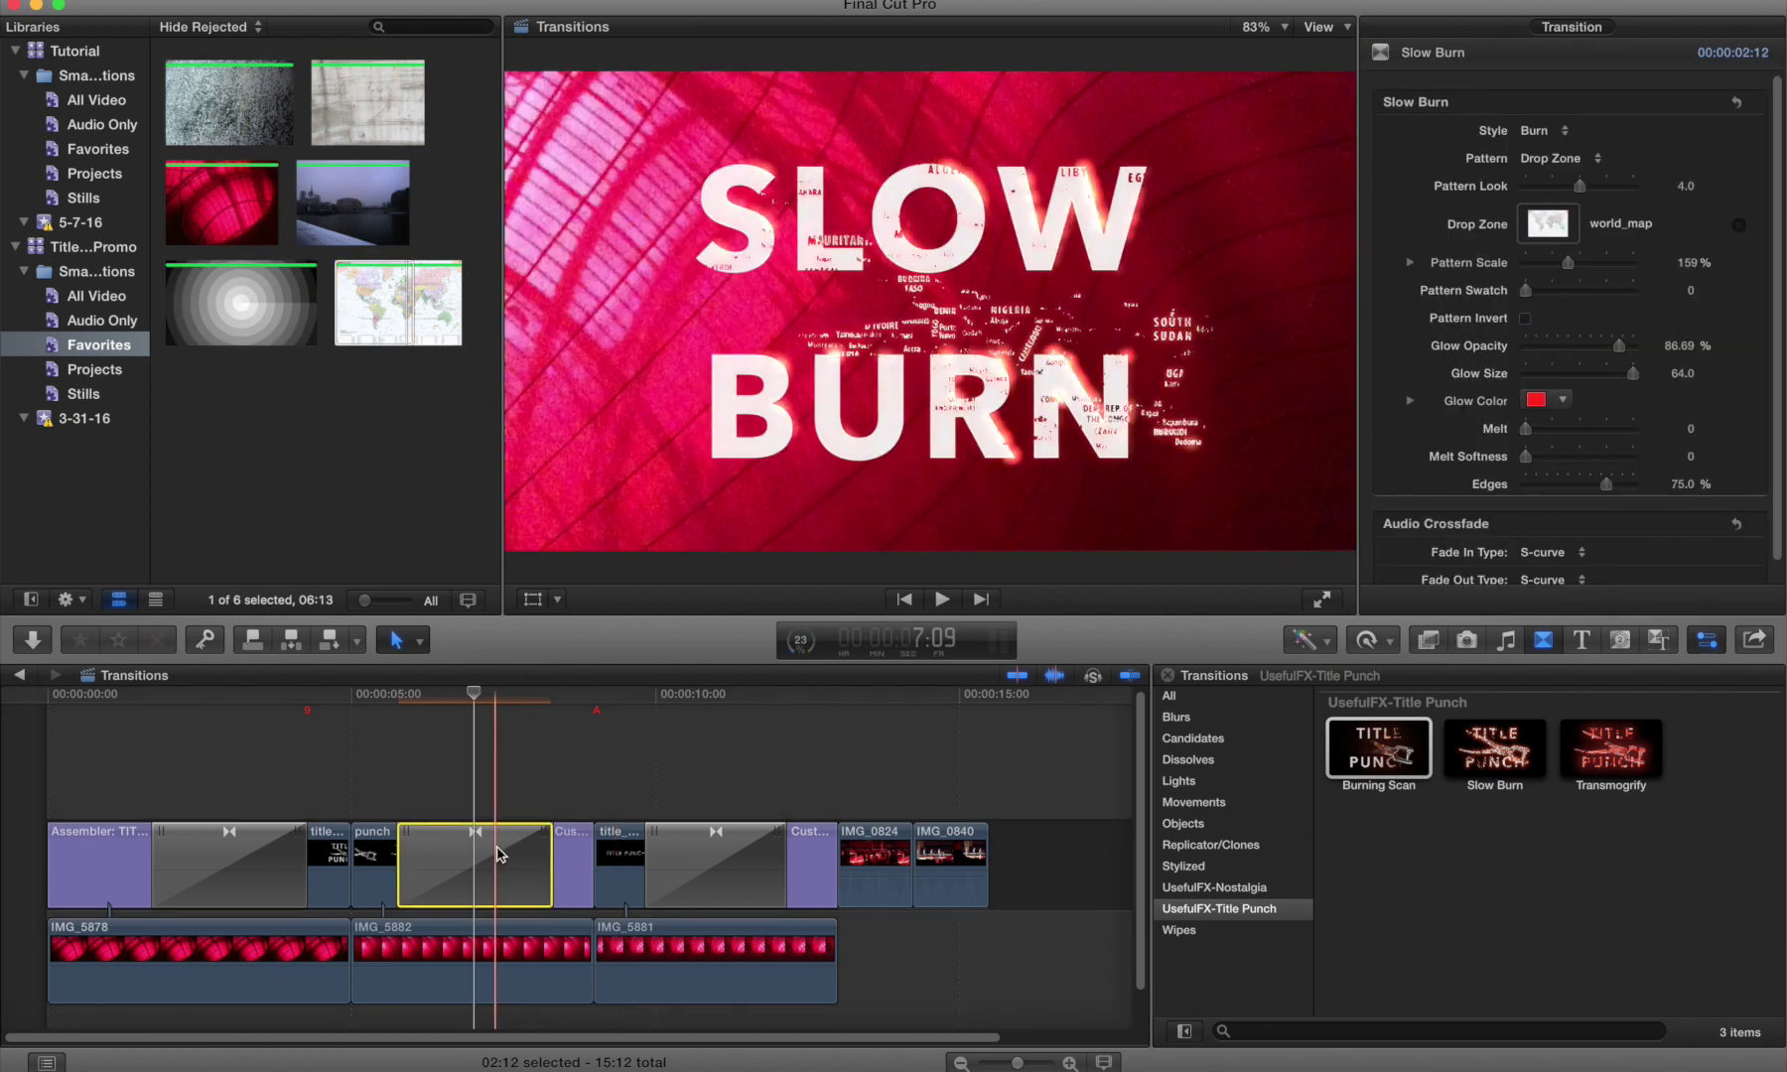
pyautogui.press('/')
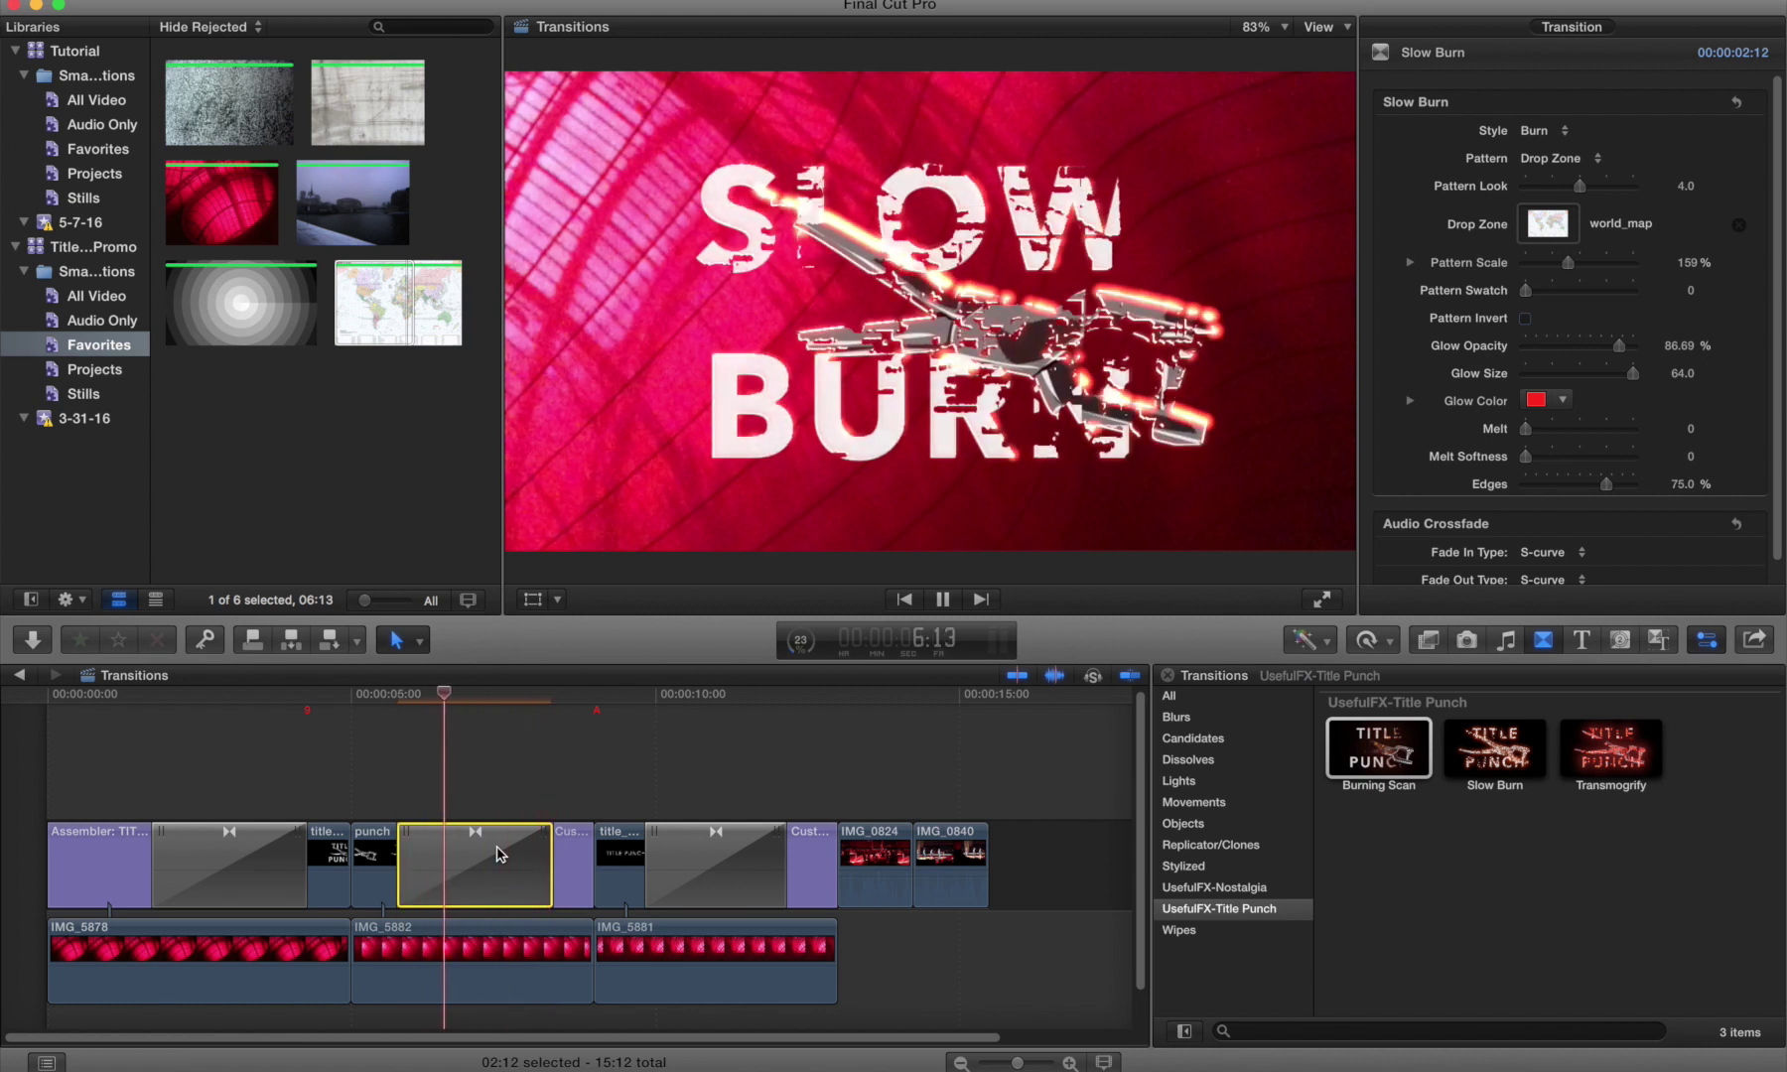
pyautogui.press('space')
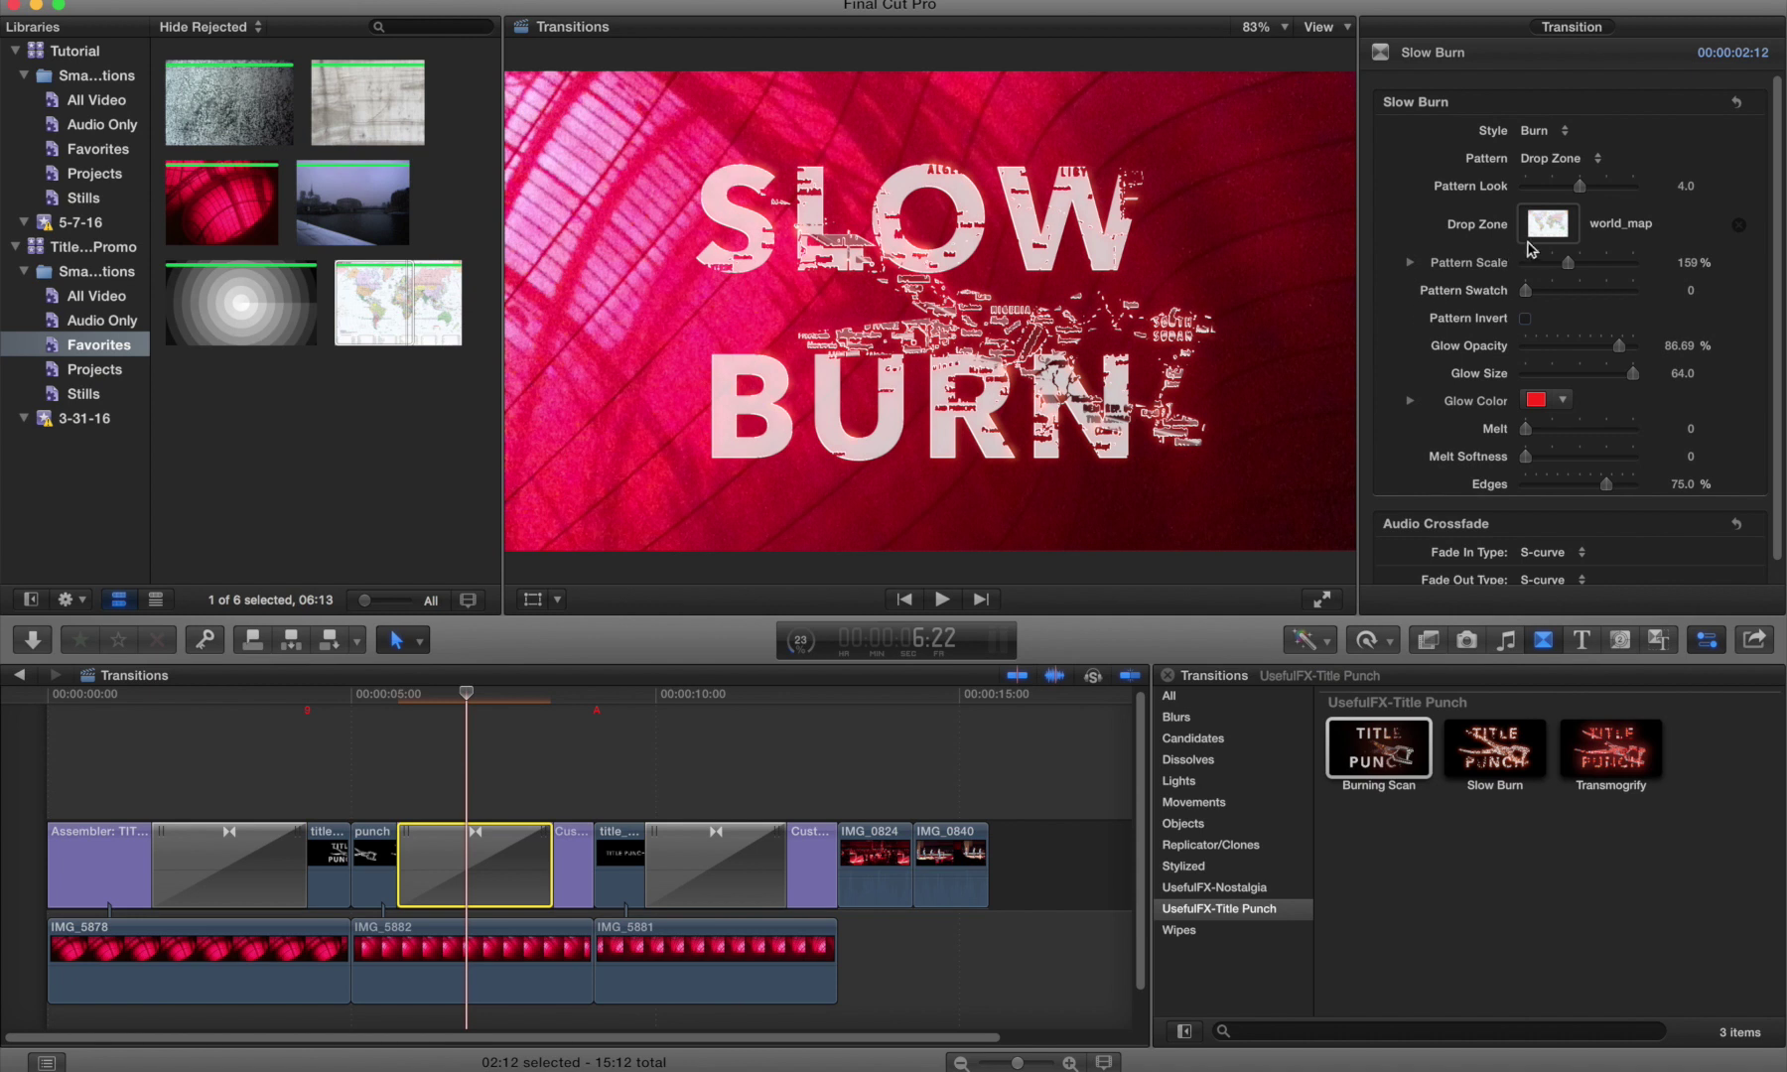
pyautogui.click(1539, 241)
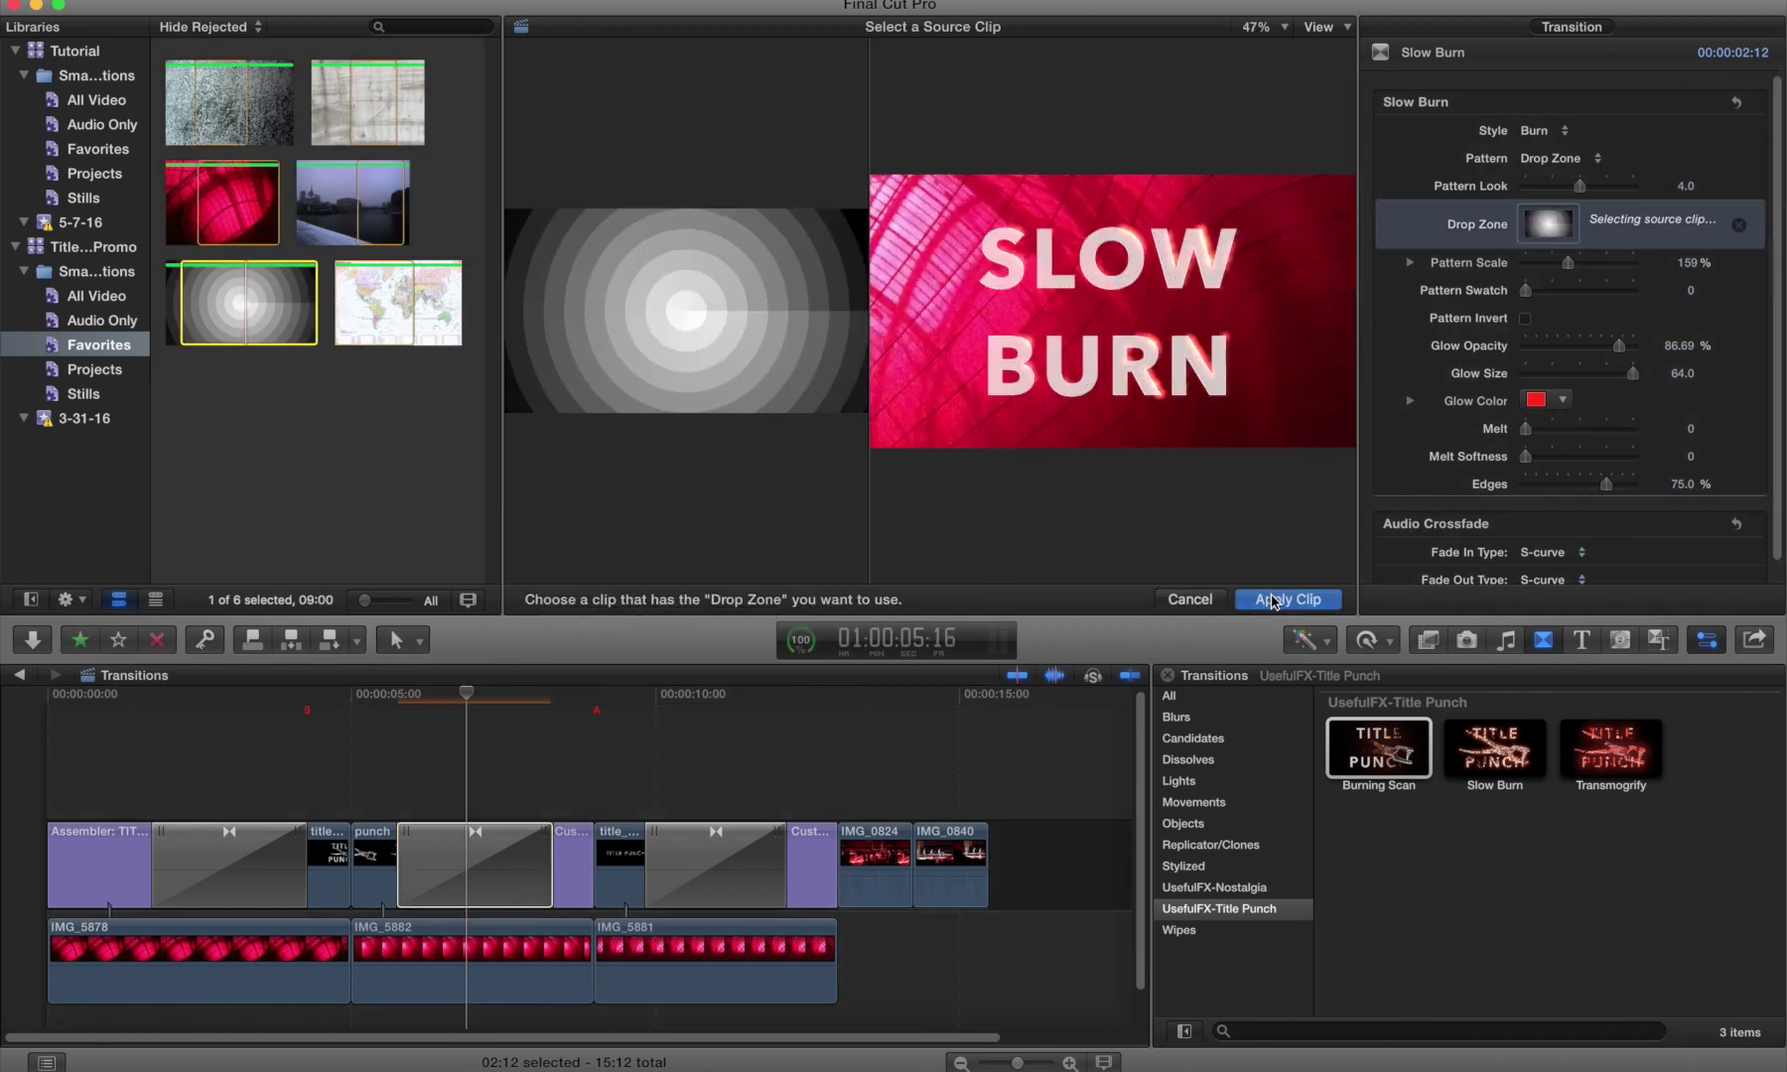
# Step: Apply the spiral7 radial clip as the Drop Zone texture and play the Slow Burn transition
pyautogui.click(1261, 601)
pyautogui.click(509, 862)
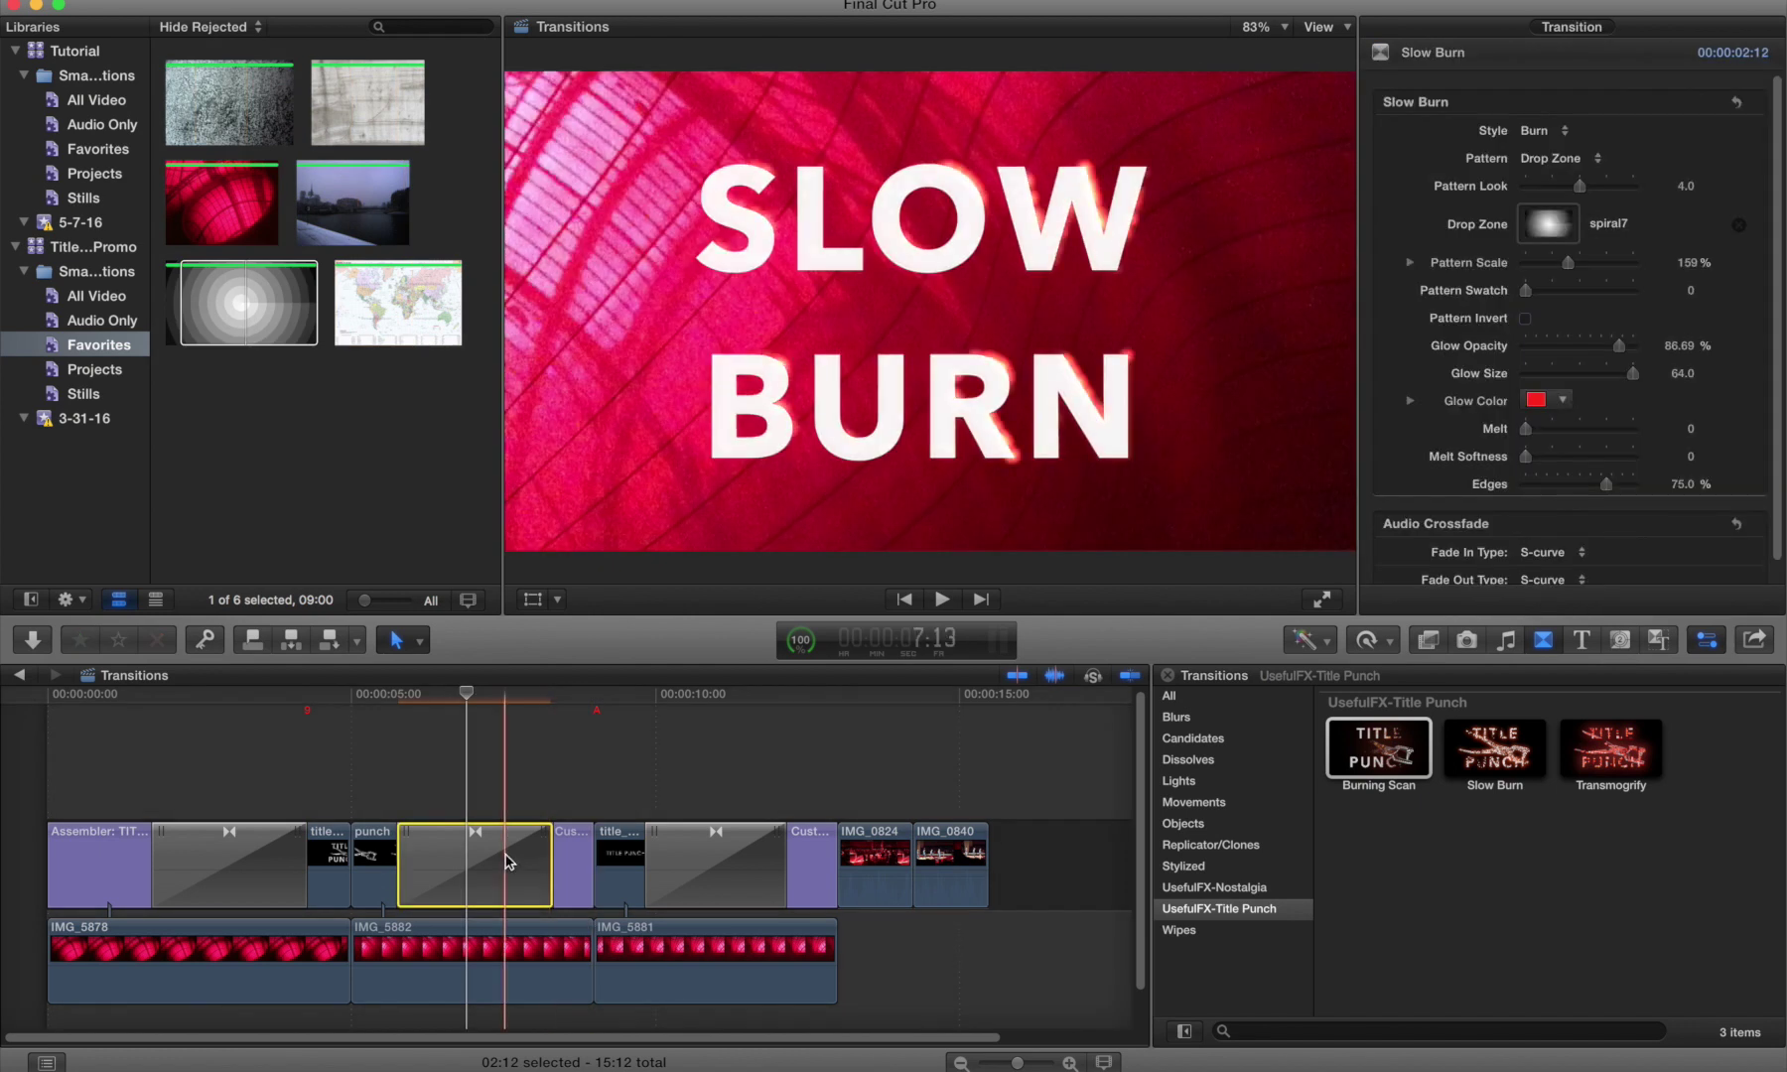
pyautogui.press('/')
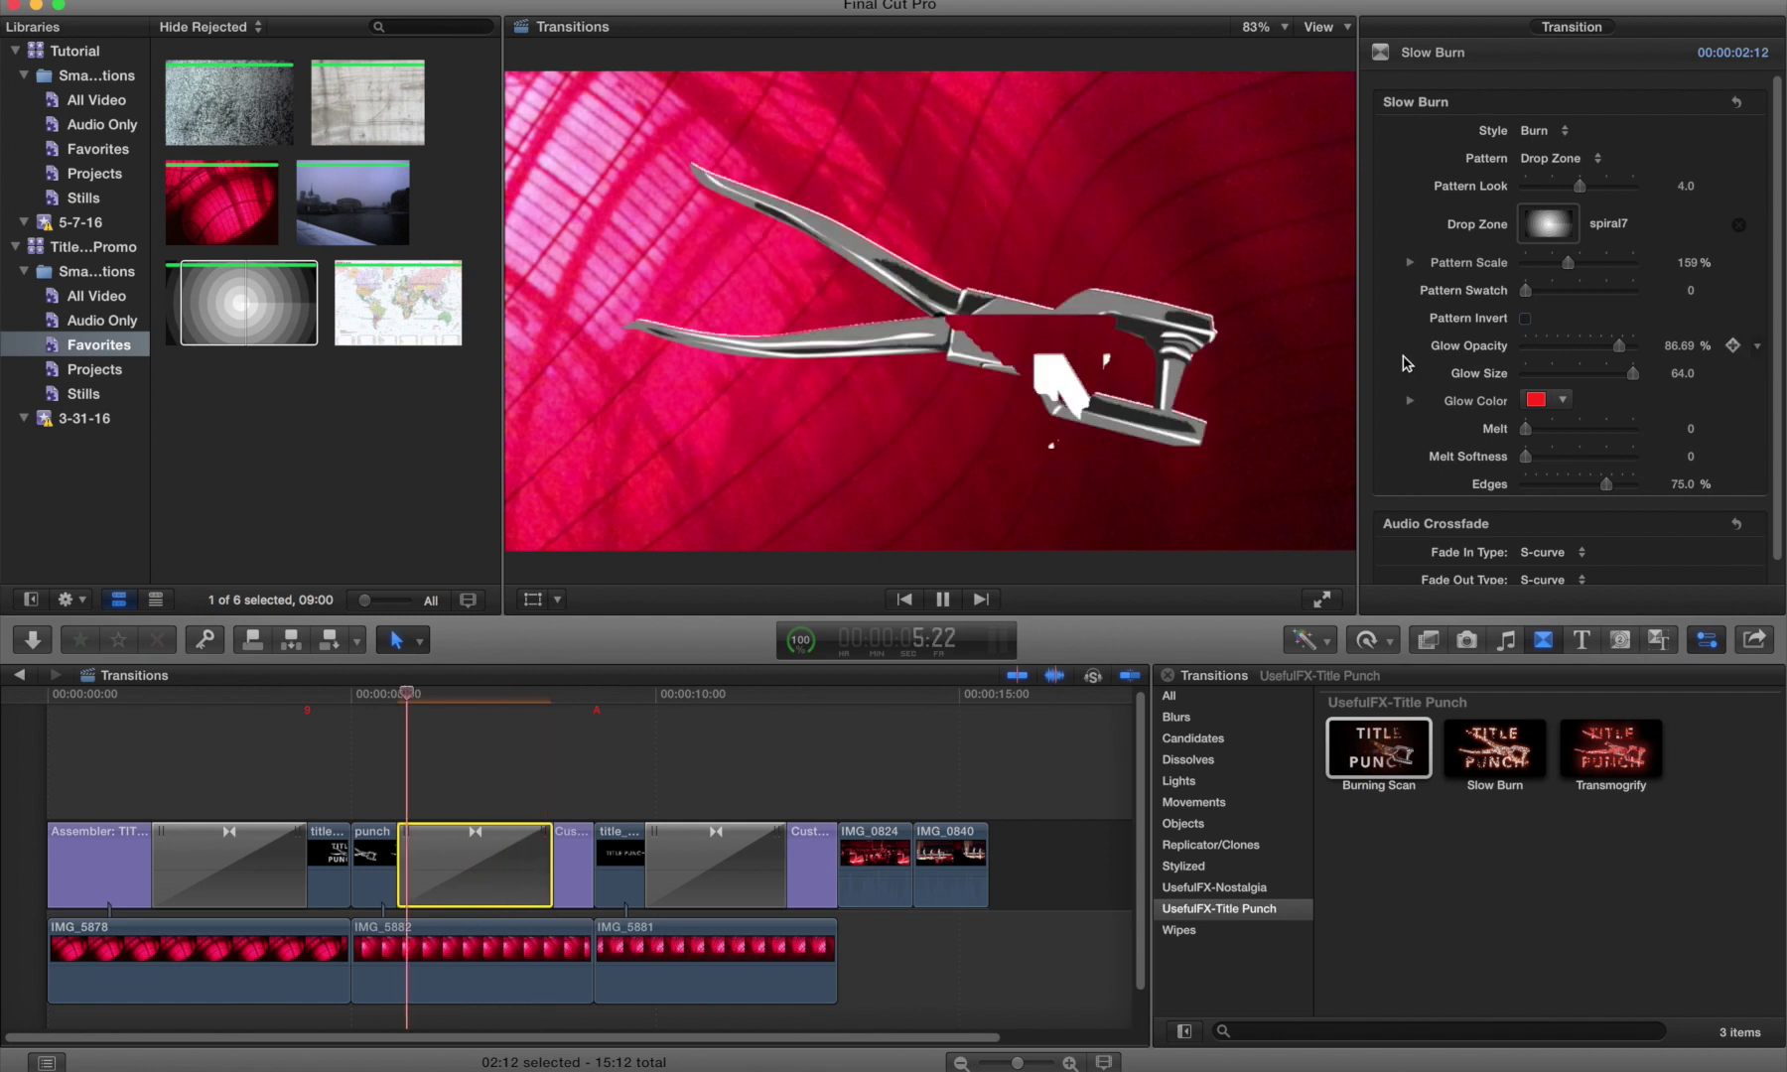
pyautogui.press('space')
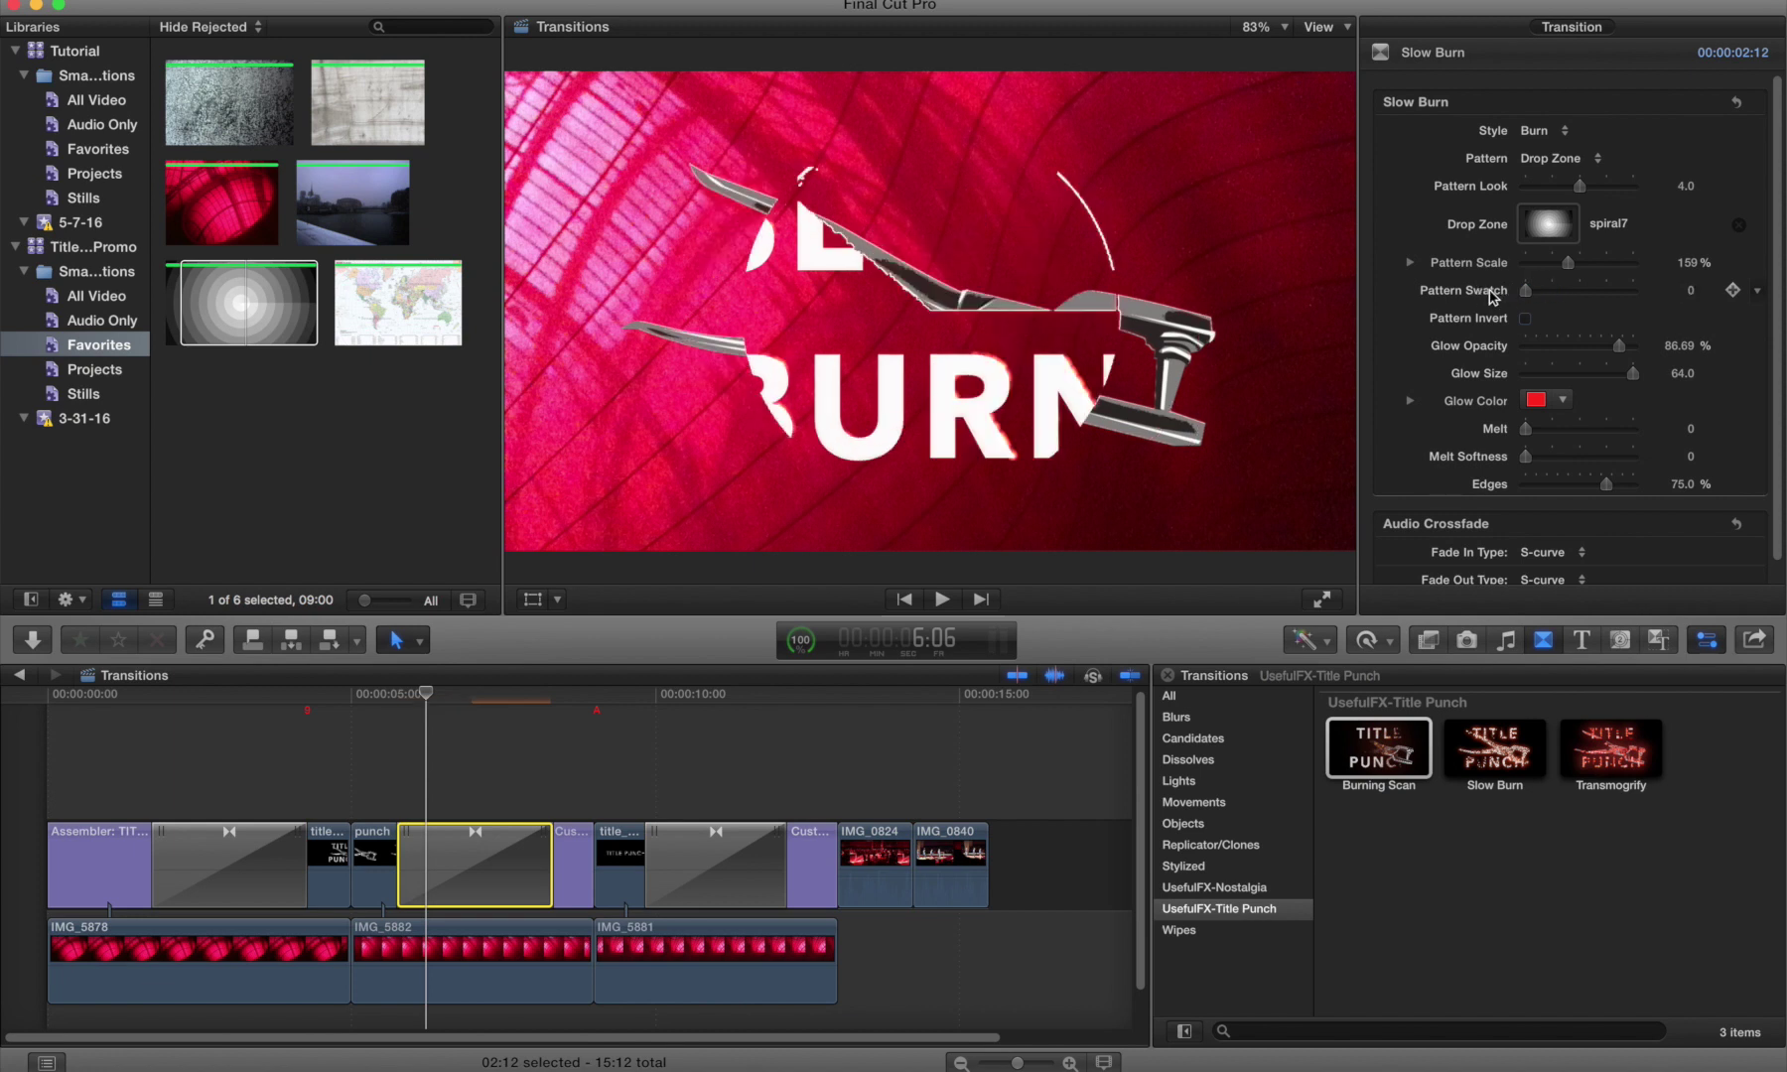
pyautogui.press('space')
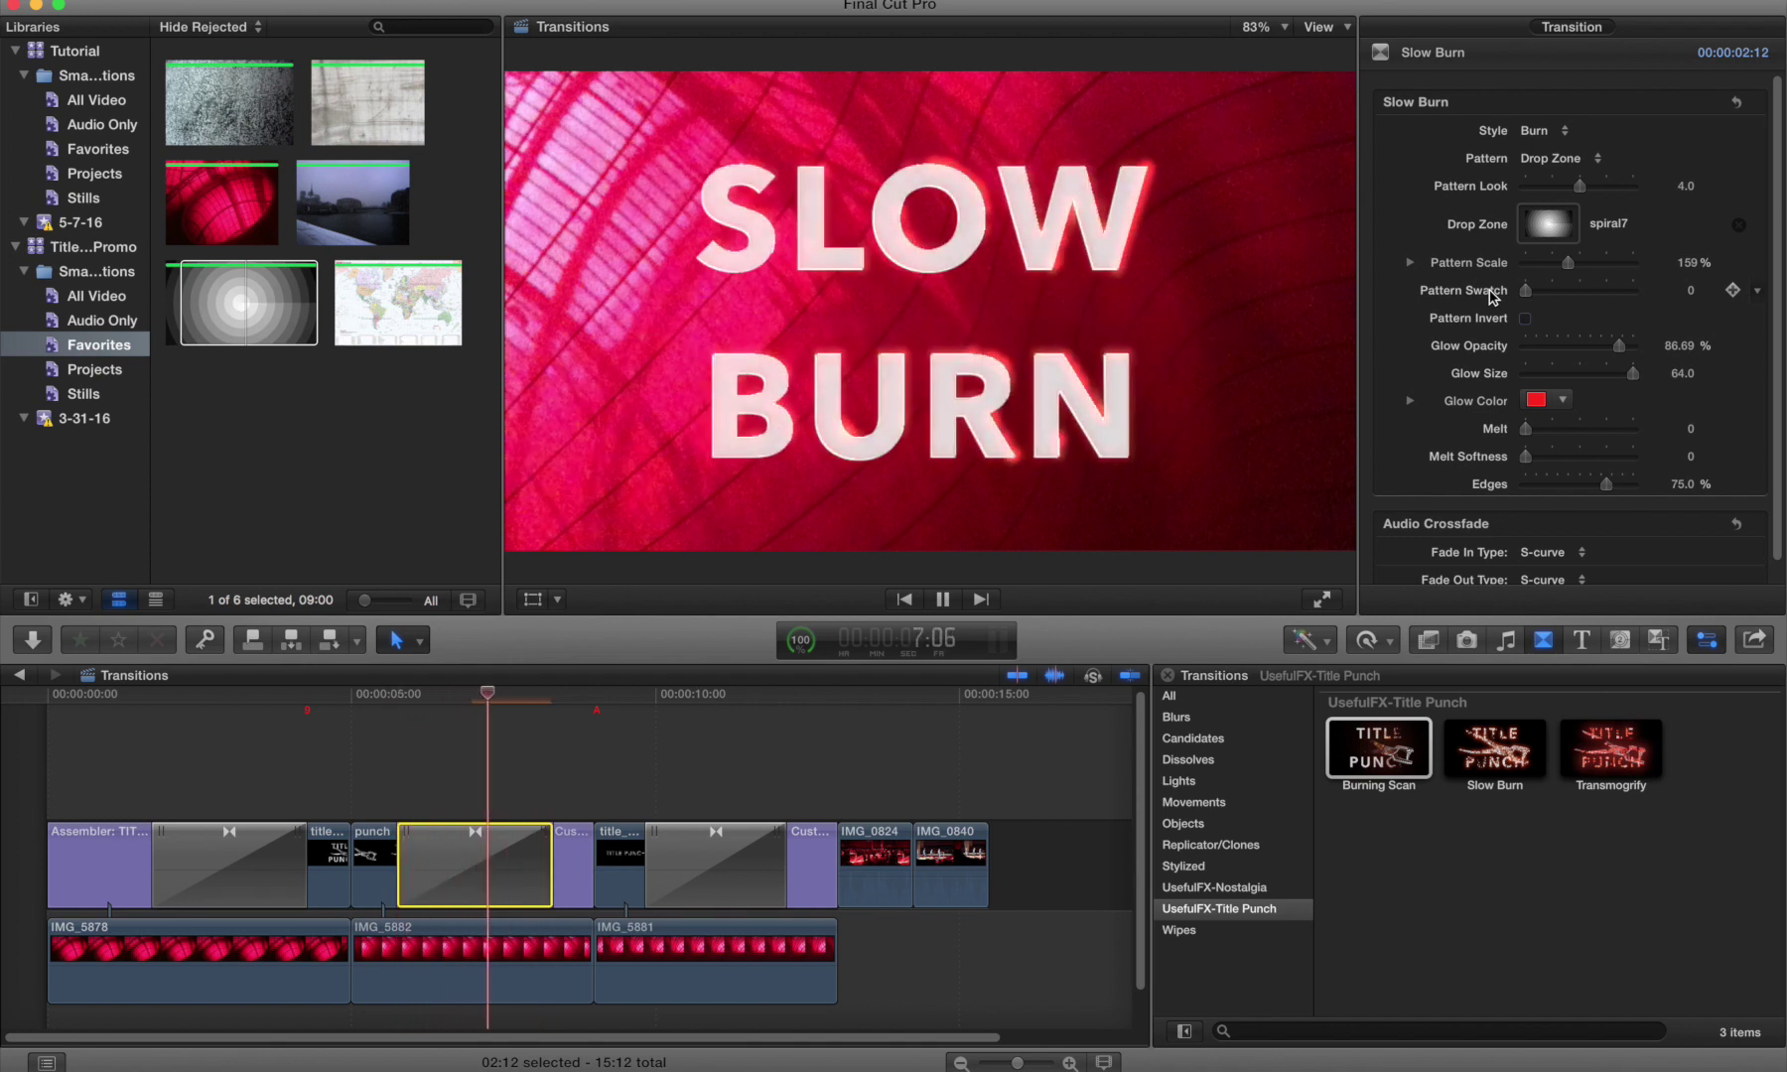
# Step: Invert the Slow Burn pattern, then preview the Transmogrify transition on TITLE PUNCH
pyautogui.click(1525, 319)
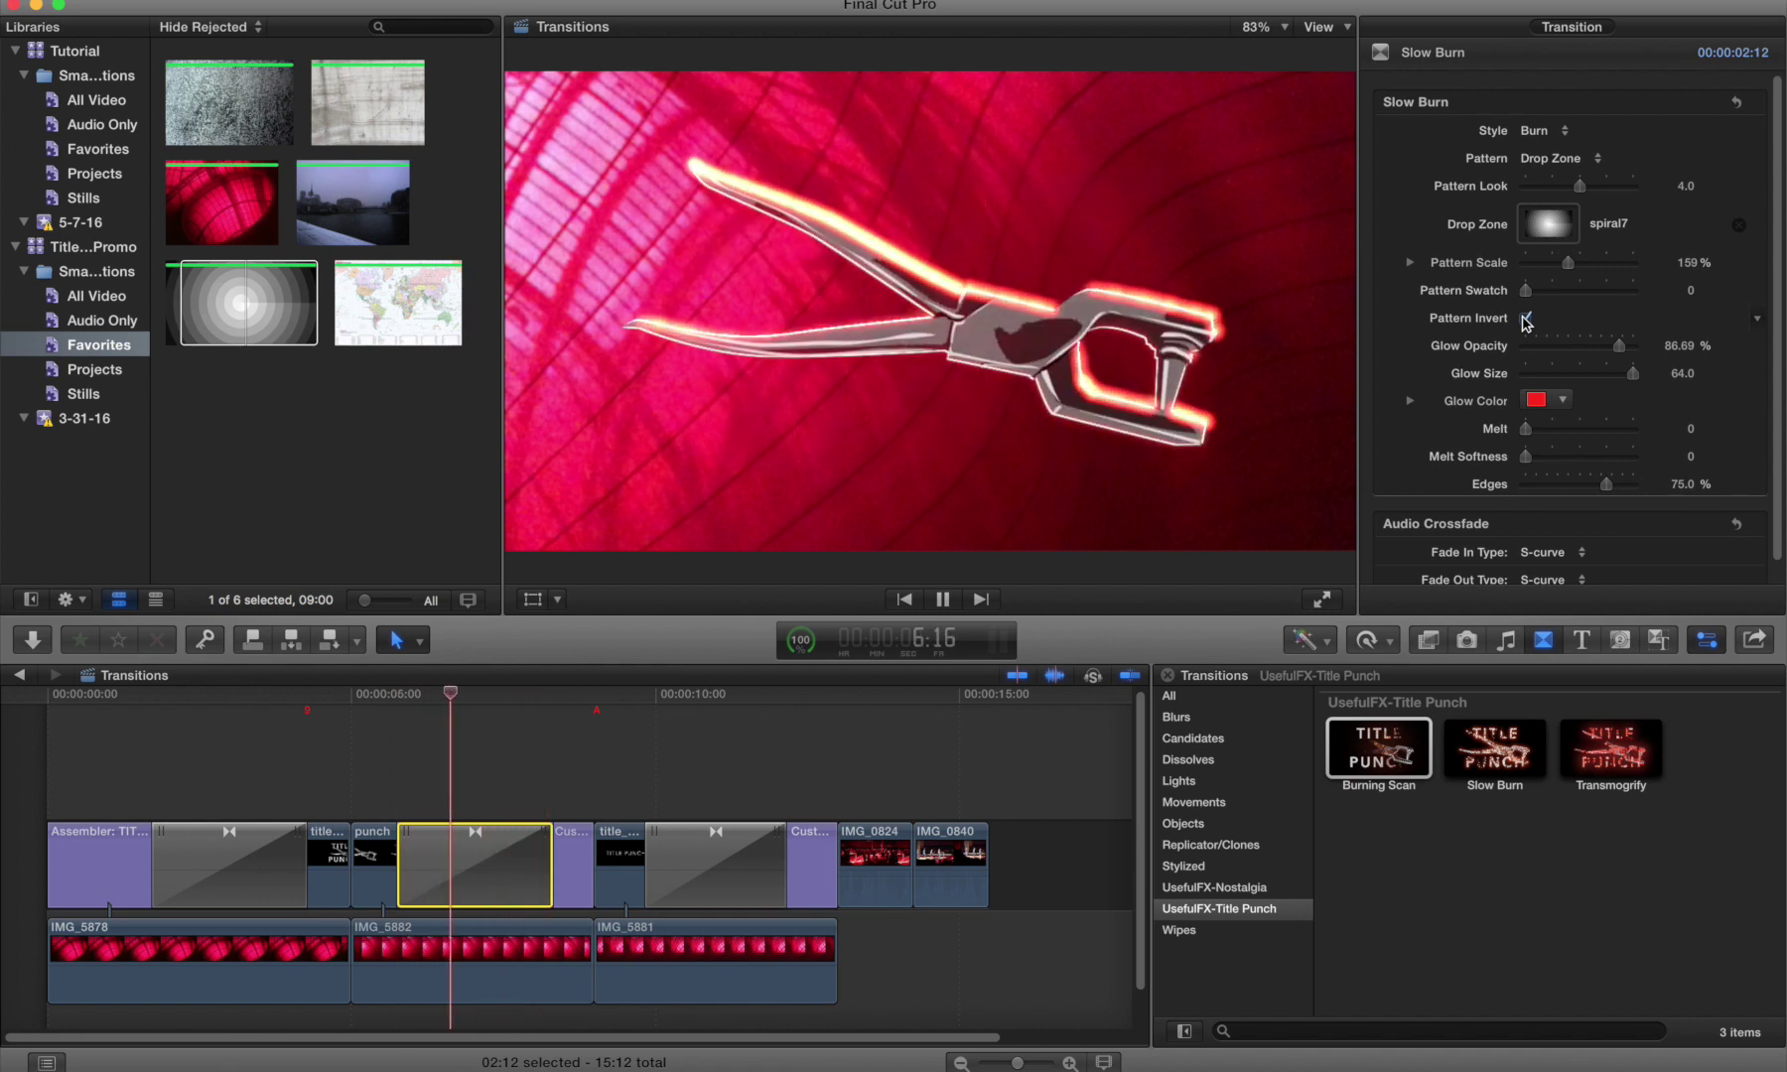
pyautogui.press('space')
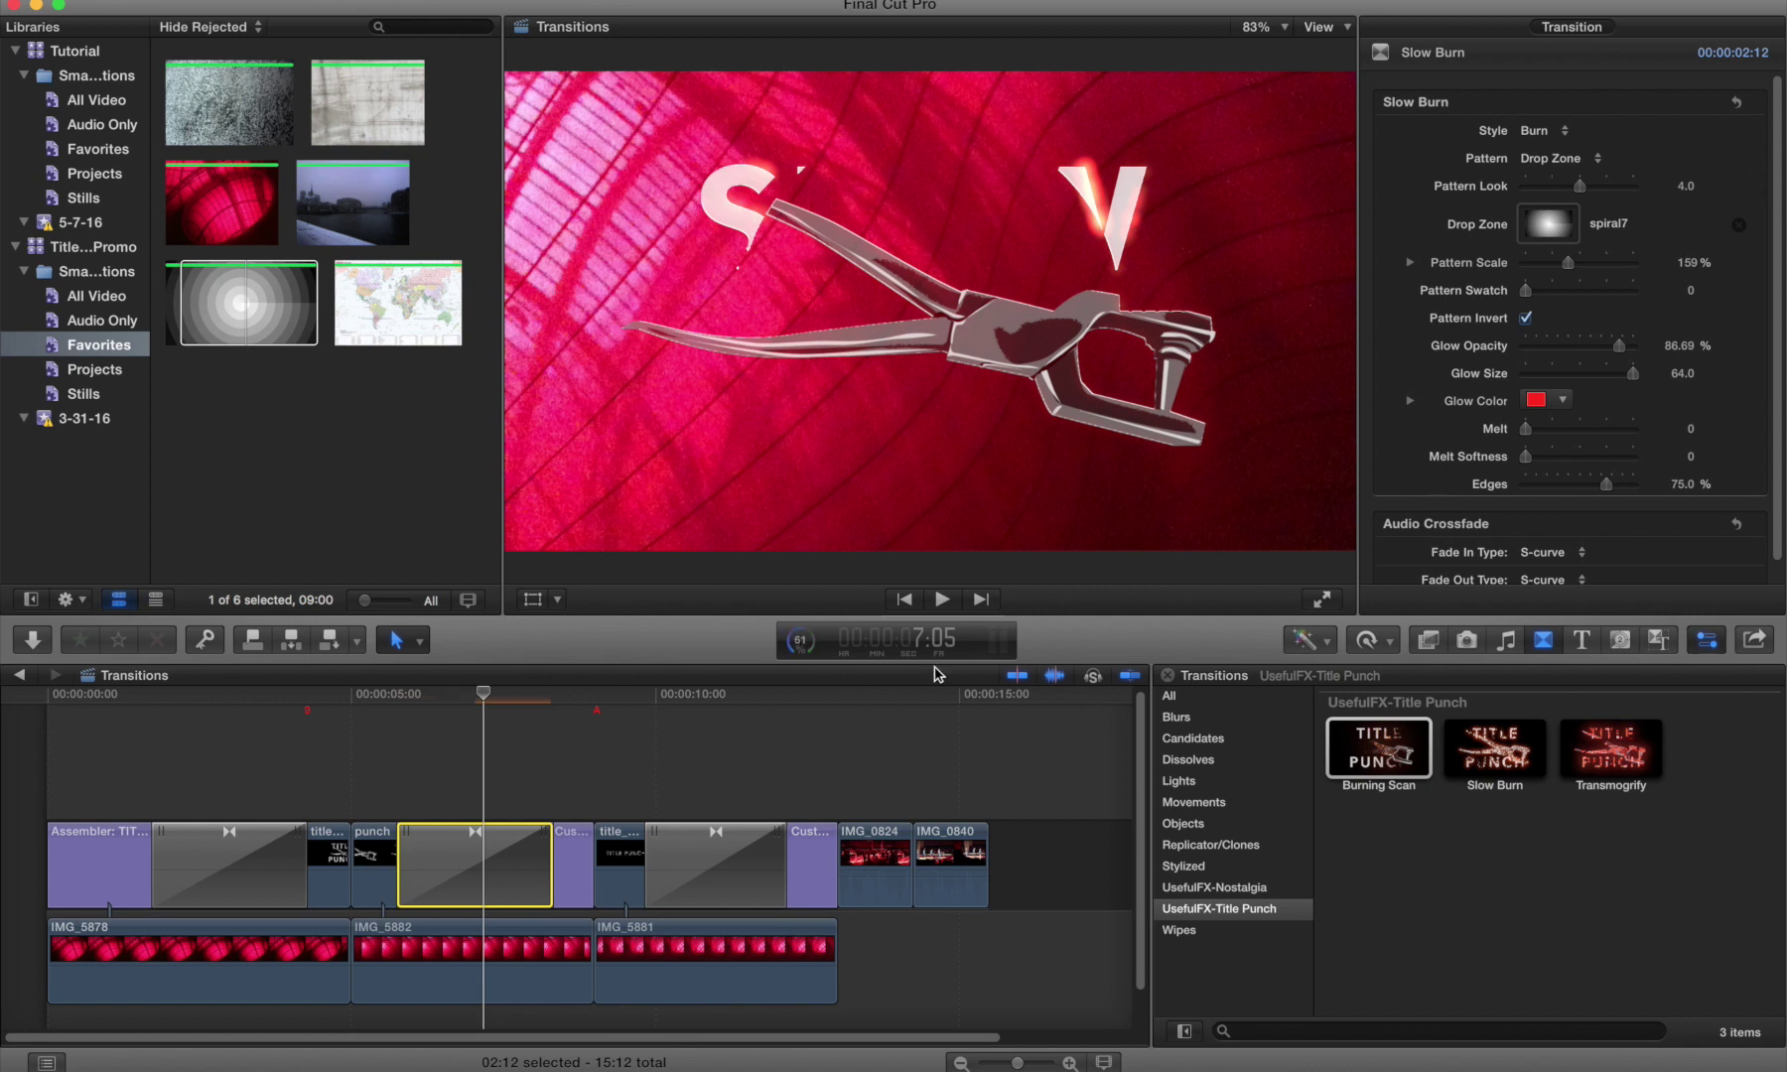
pyautogui.click(708, 856)
pyautogui.press('space')
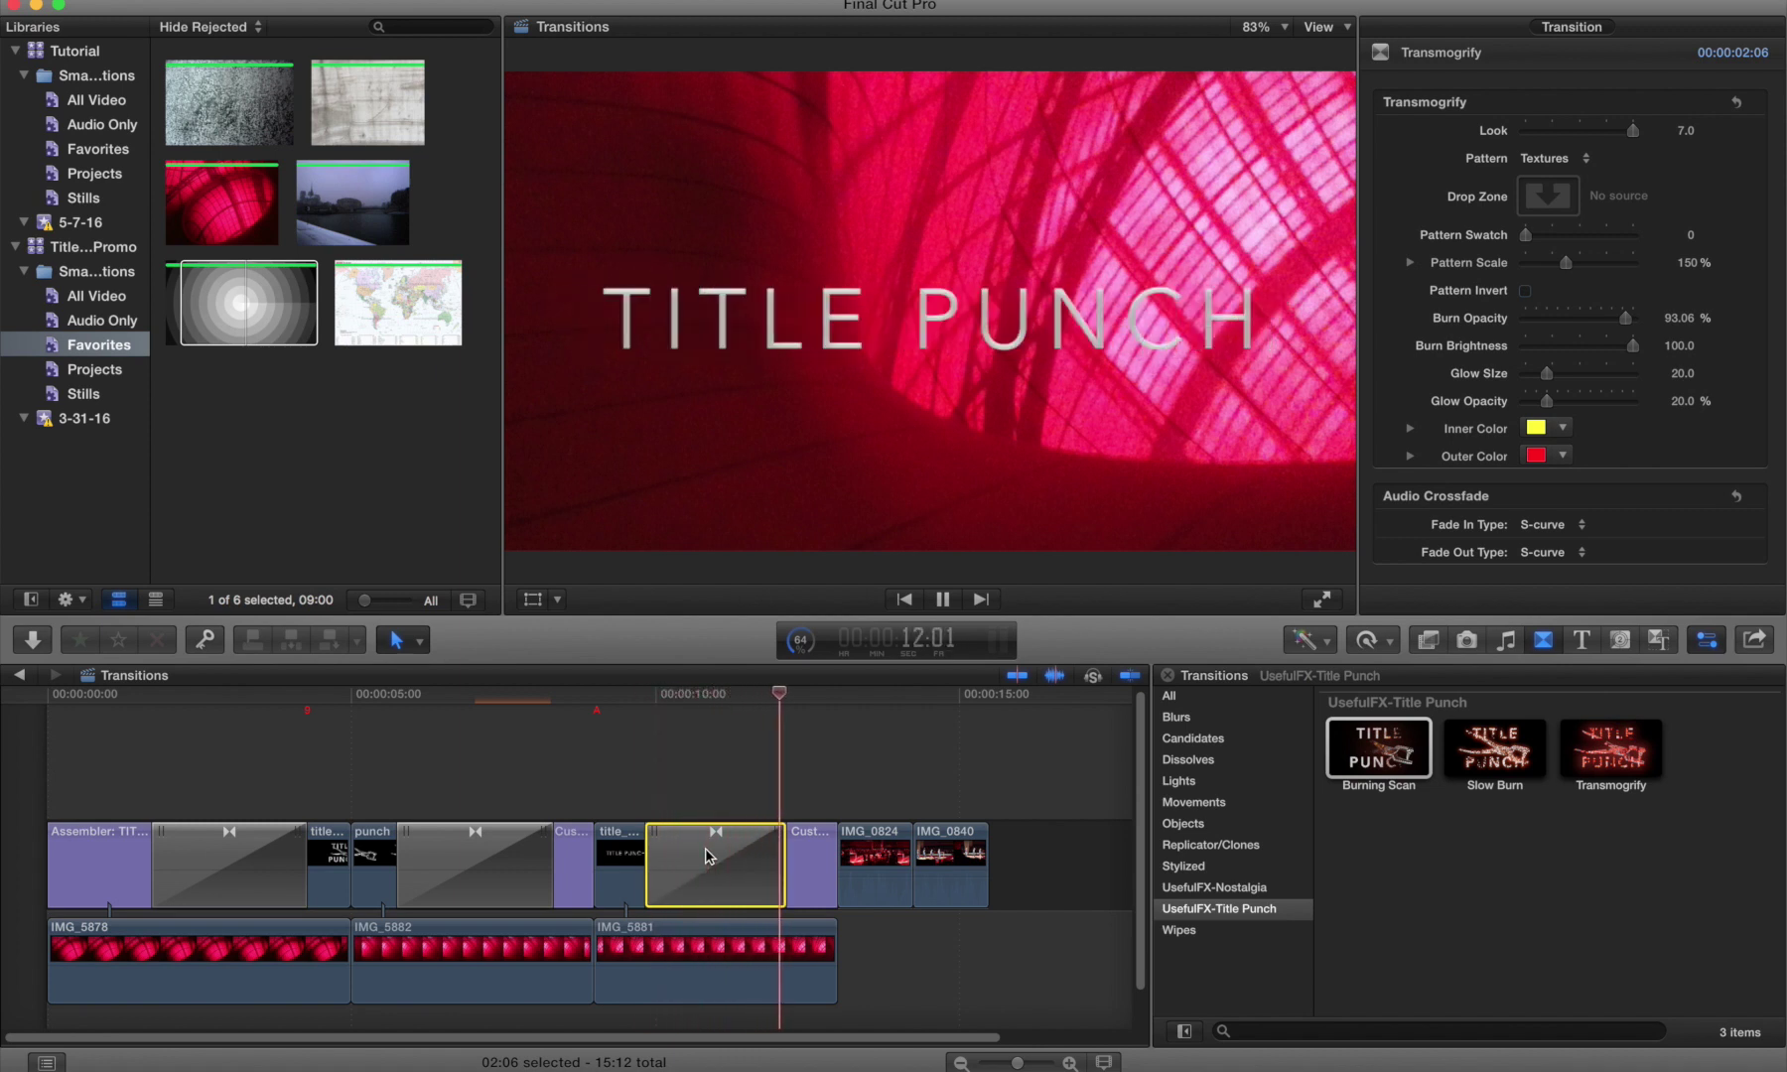
pyautogui.press('space')
# Step: Add a Burning Scan transition between IMG_0824 and IMG_0840 and play it
pyautogui.click(860, 856)
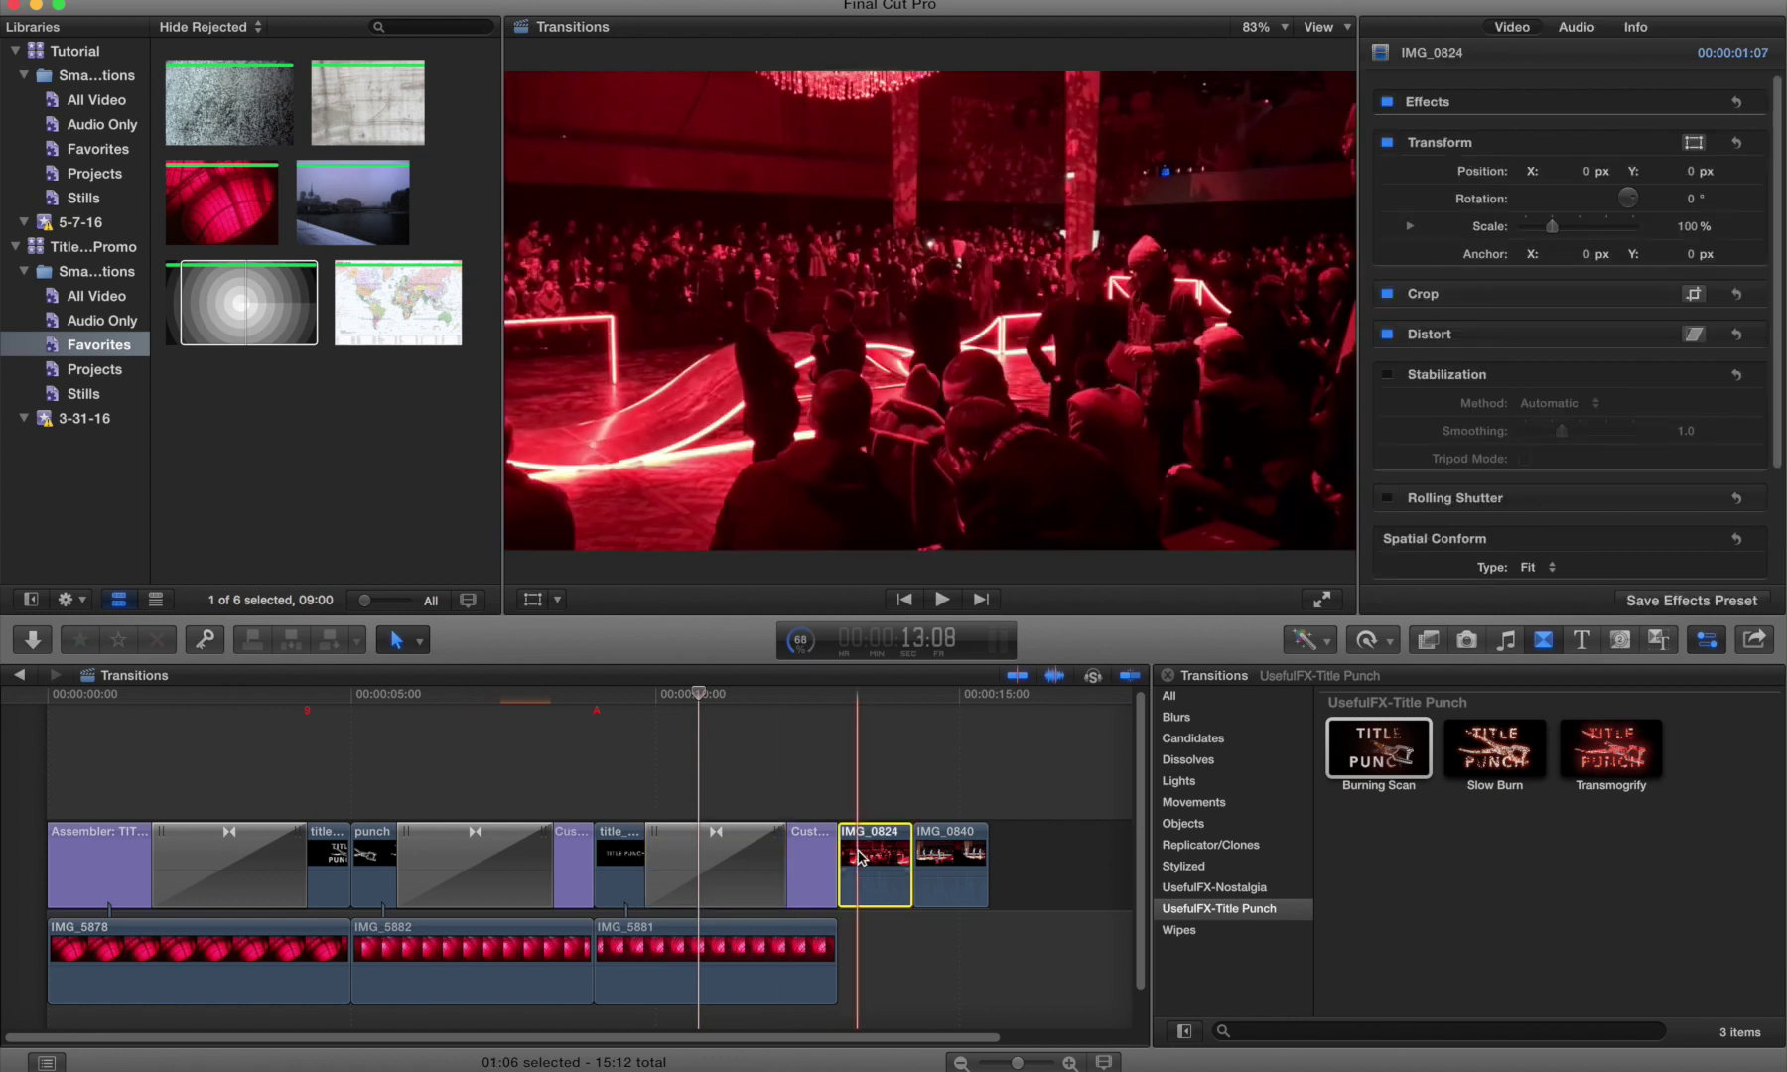
pyautogui.click(966, 774)
pyautogui.moveTo(1377, 749)
pyautogui.mouseDown()
pyautogui.moveTo(862, 839)
pyautogui.moveTo(889, 859)
pyautogui.mouseUp()
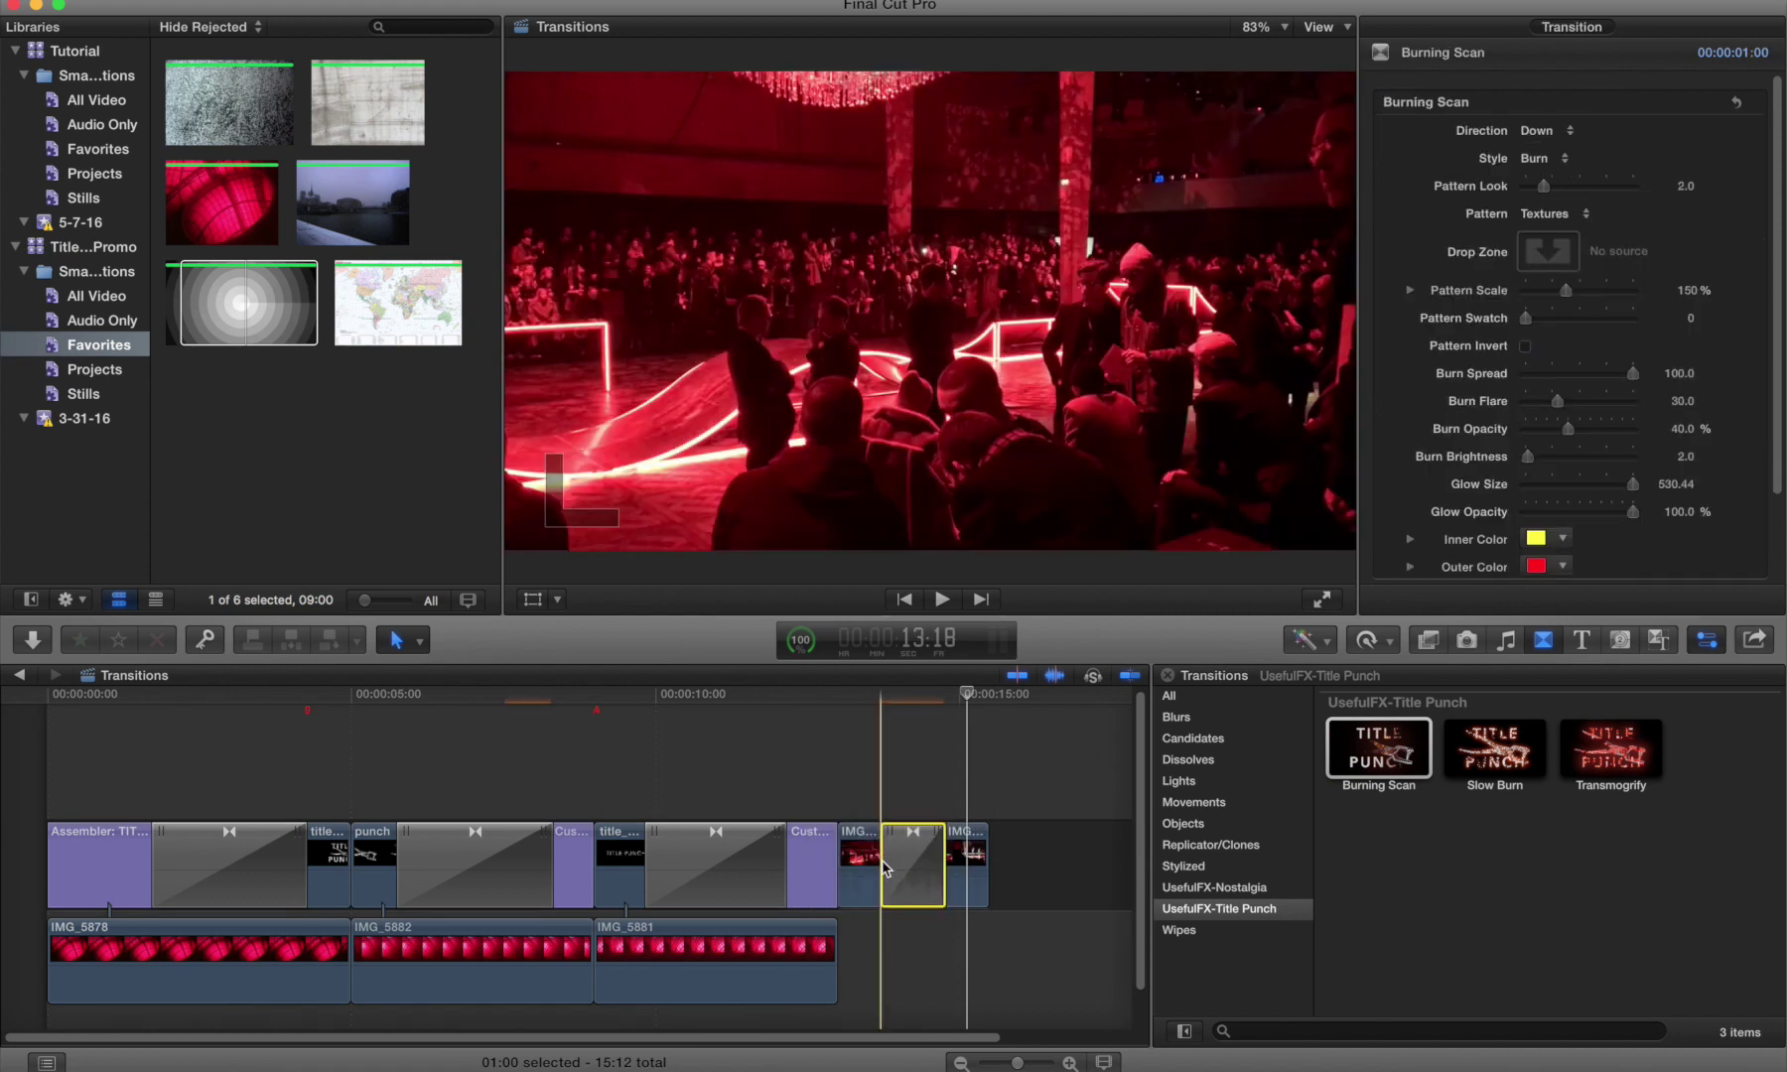
pyautogui.press('space')
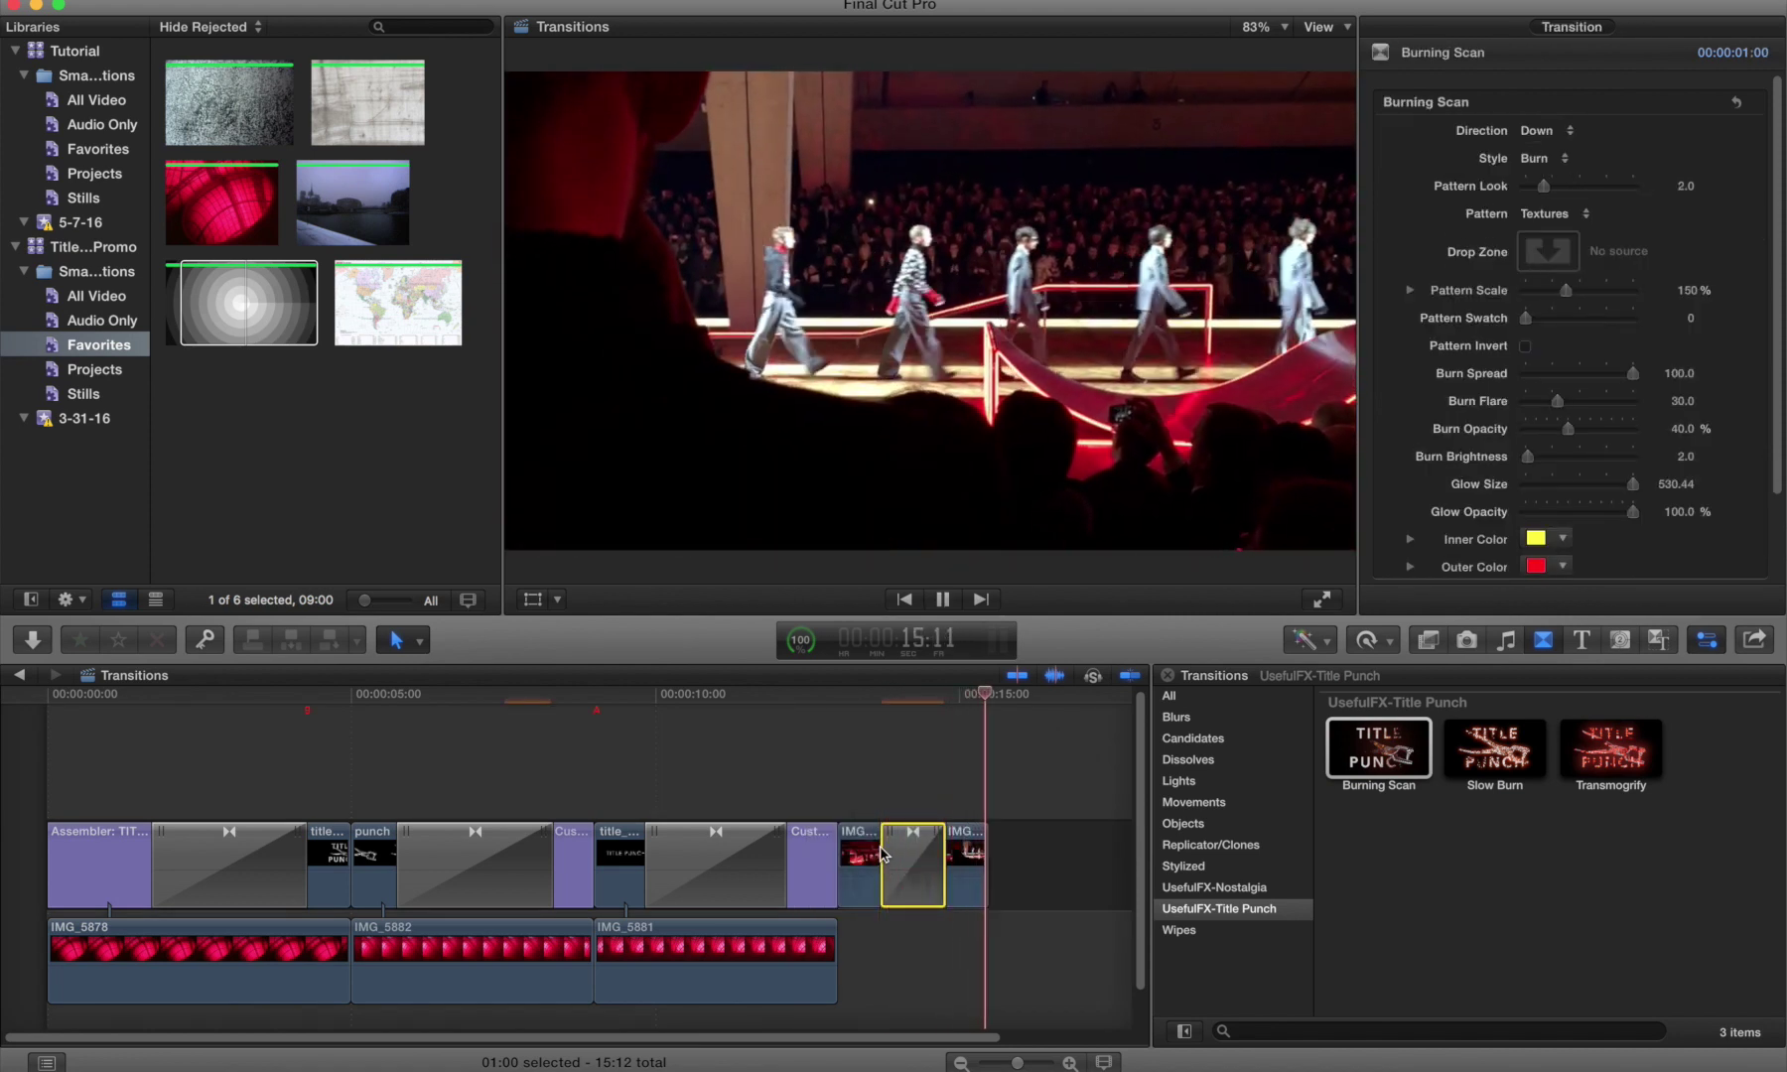
# Step: Set Burning Scan's Burn Flare and Burn Spread to 0, then drop Slow Burn onto it
pyautogui.click(879, 854)
pyautogui.click(897, 862)
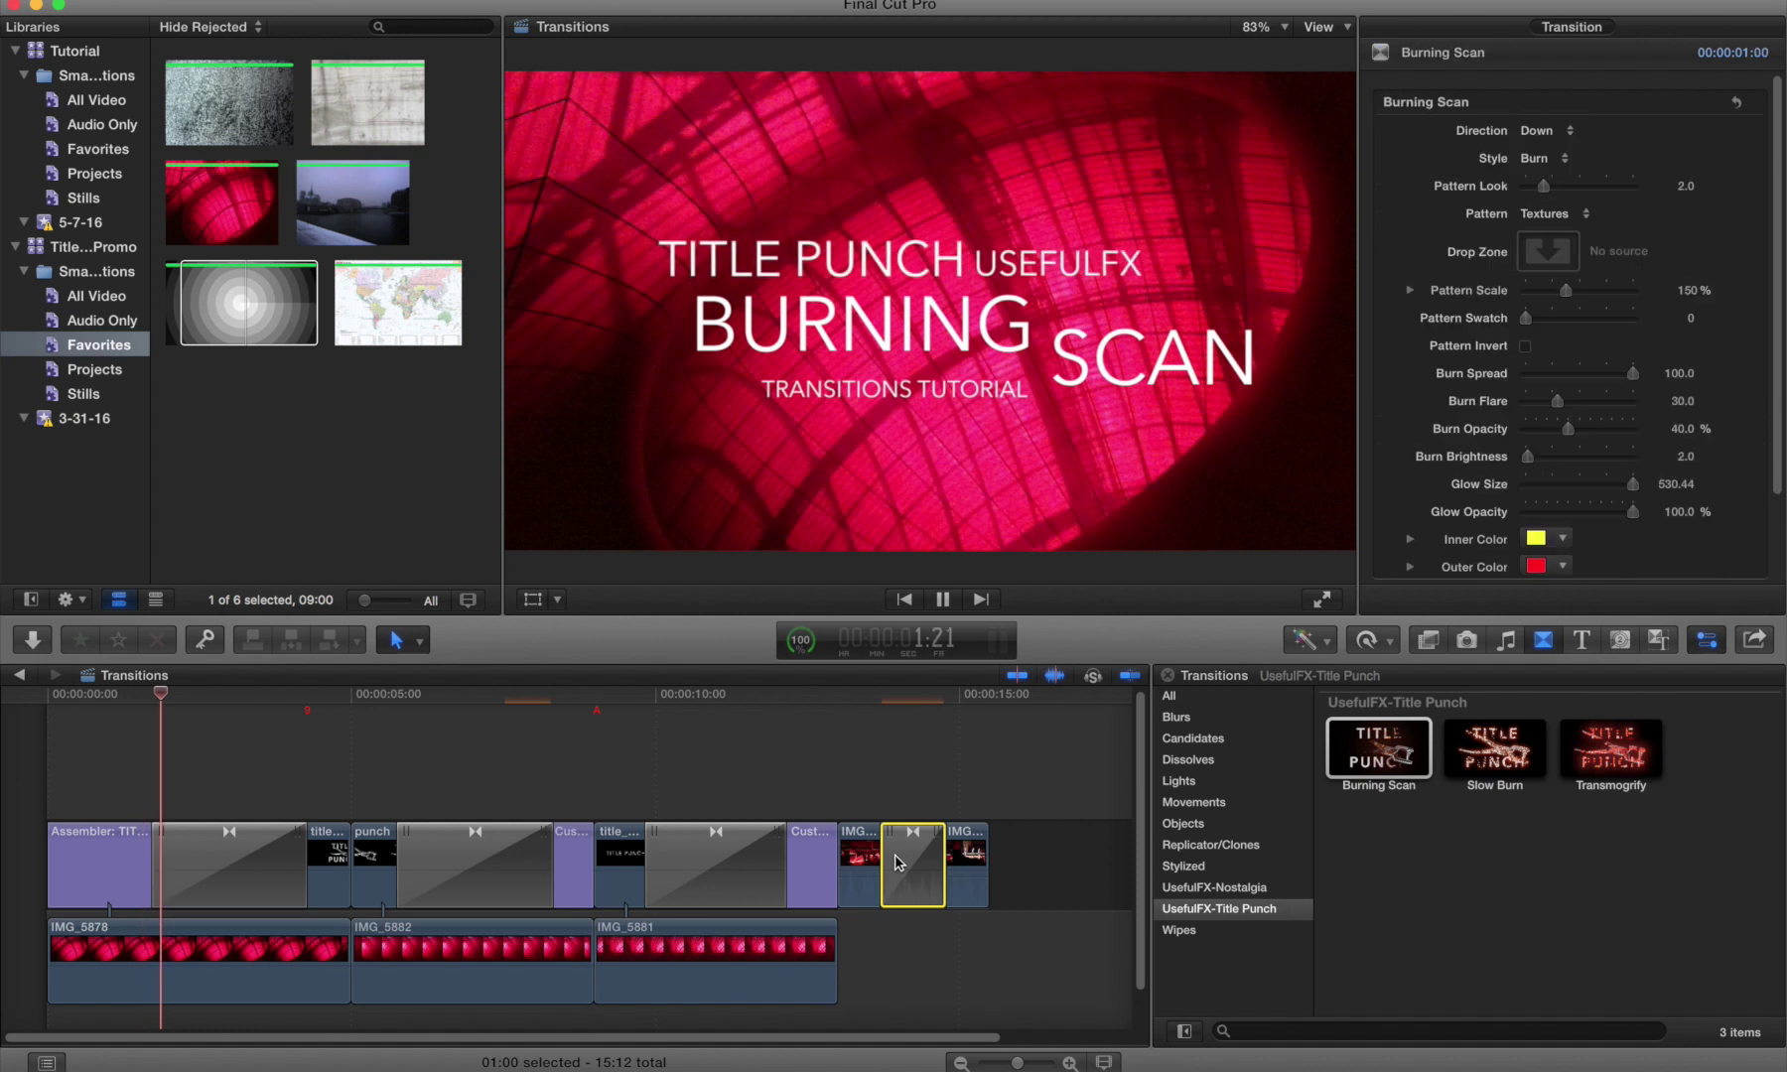
pyautogui.click(897, 861)
pyautogui.moveTo(1557, 401); pyautogui.dragTo(1508, 407)
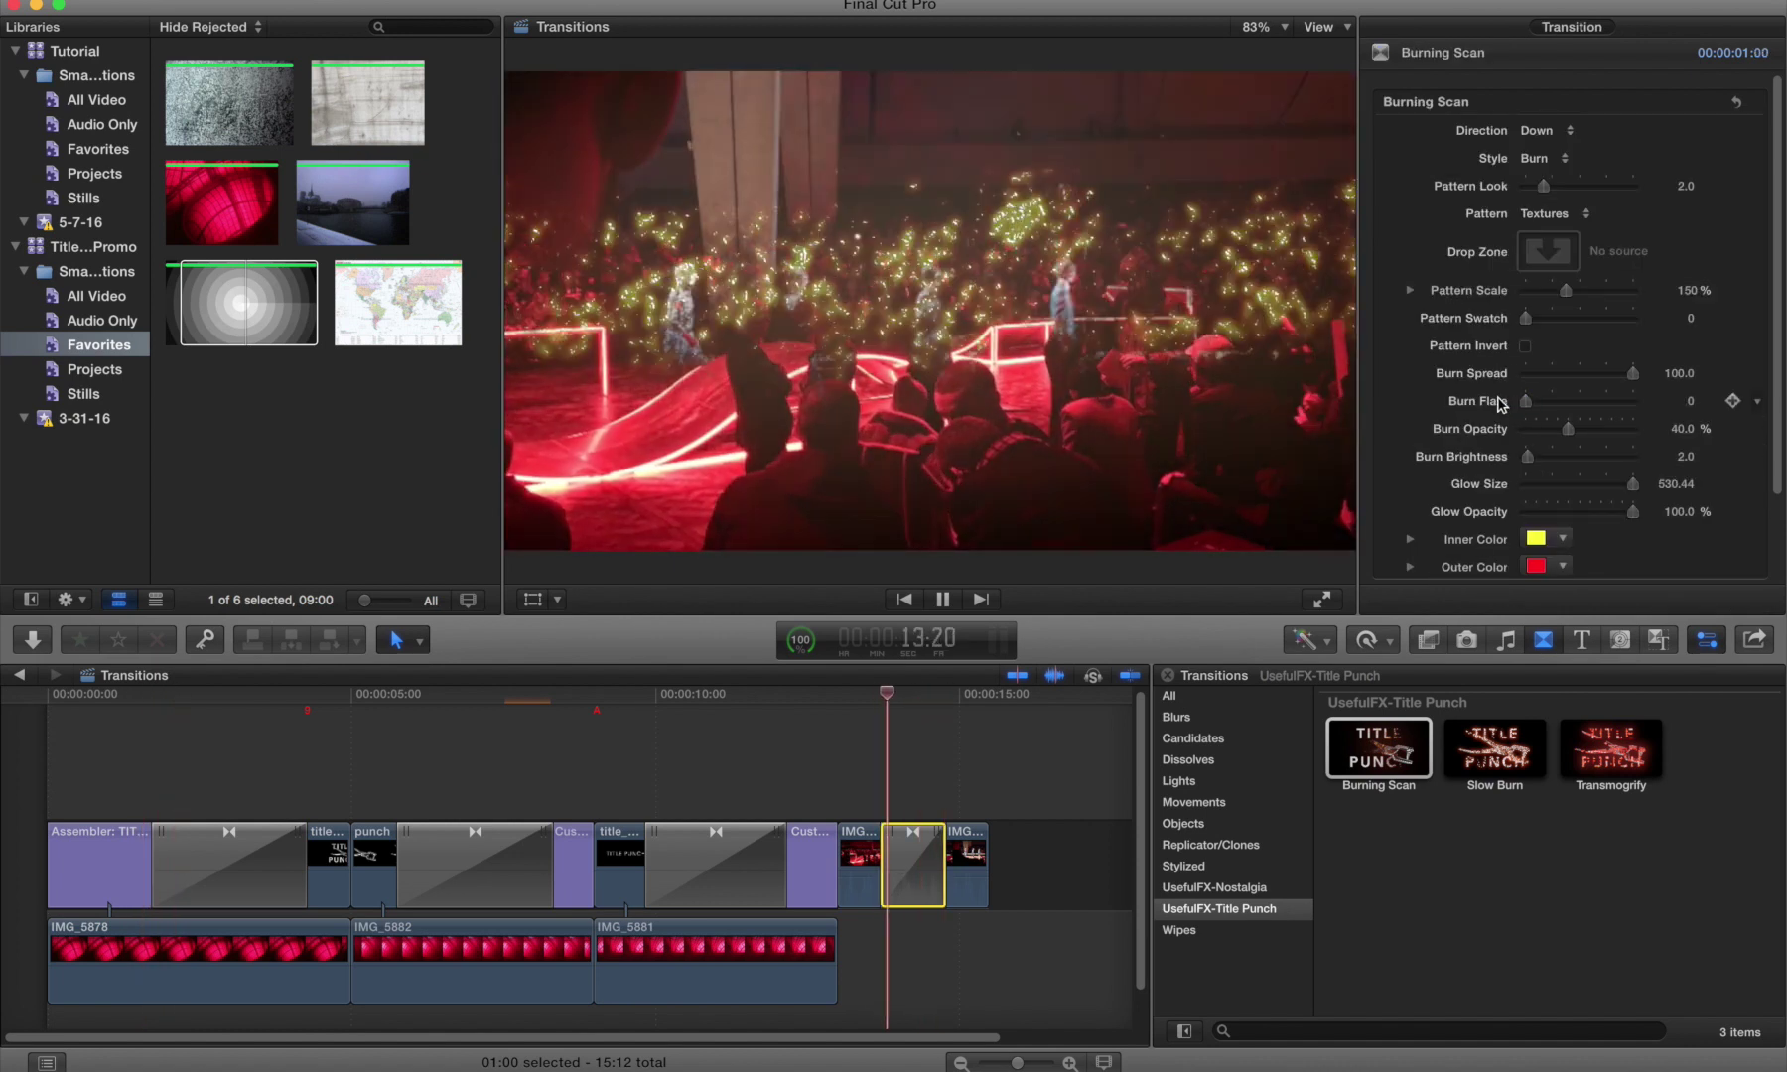
pyautogui.moveTo(1632, 373); pyautogui.dragTo(1491, 375)
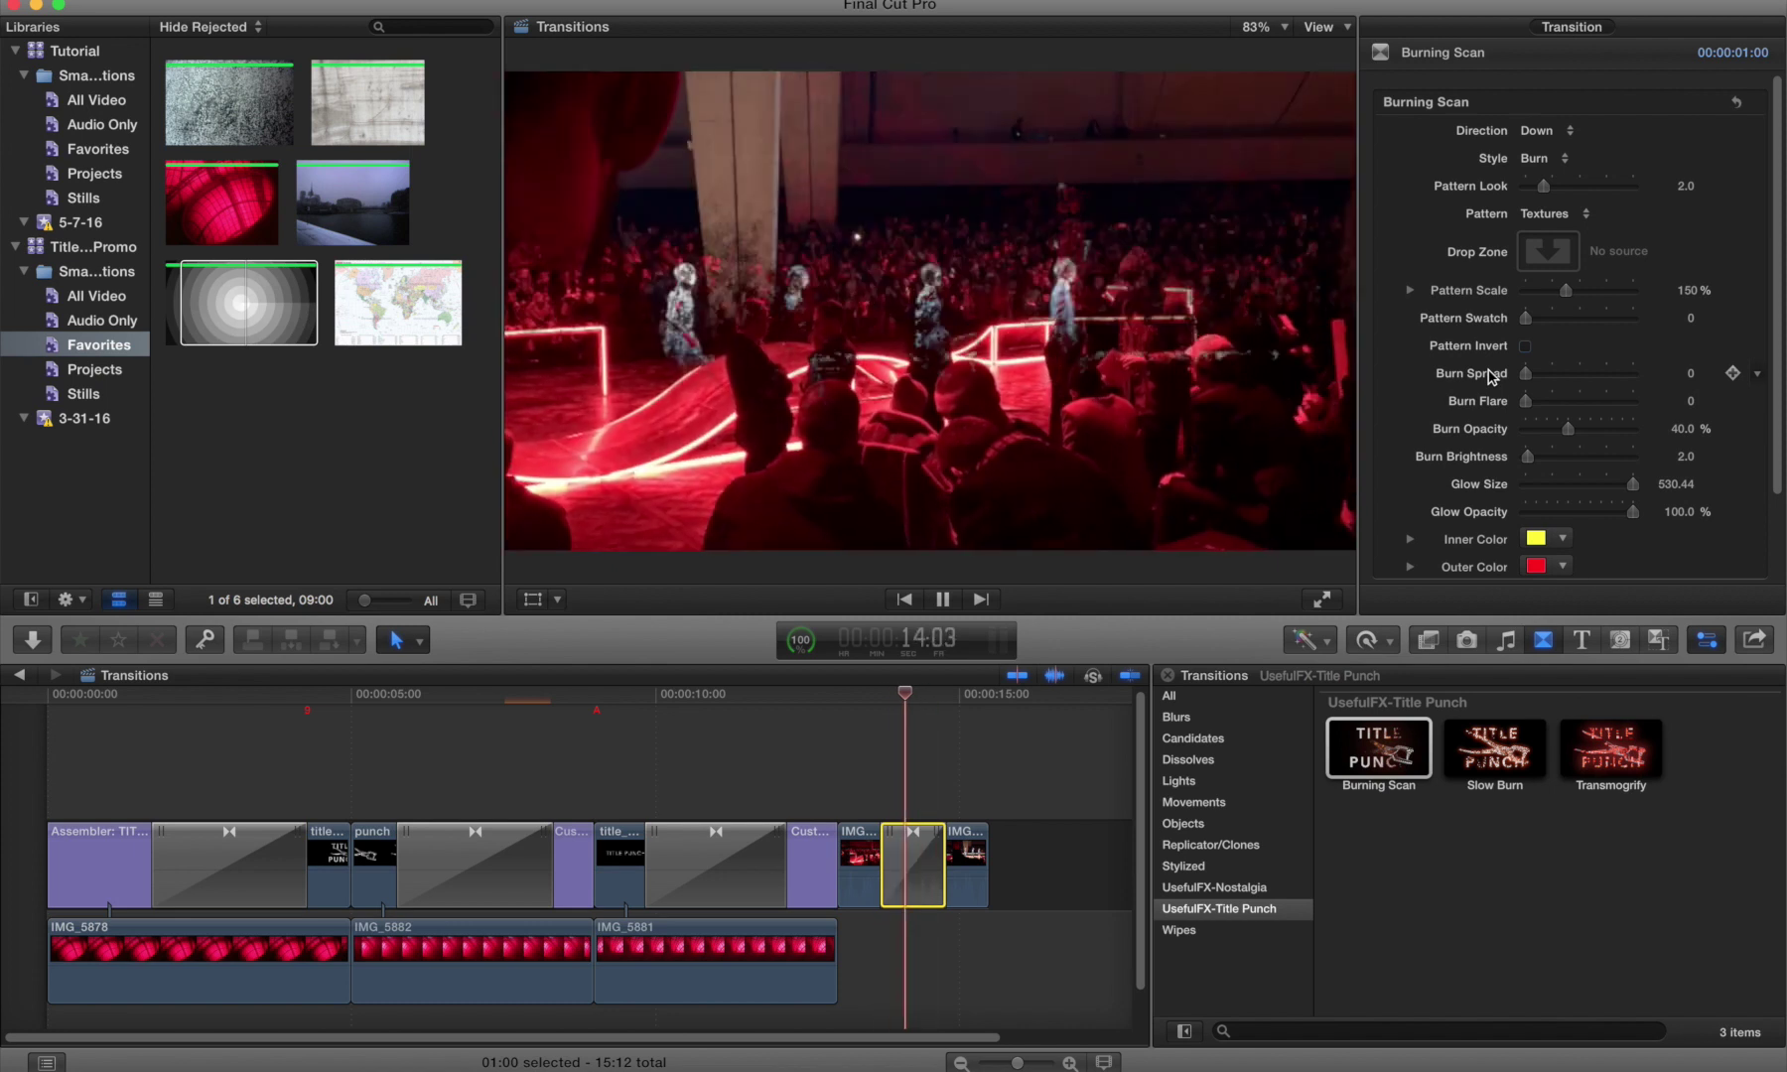
pyautogui.press('space')
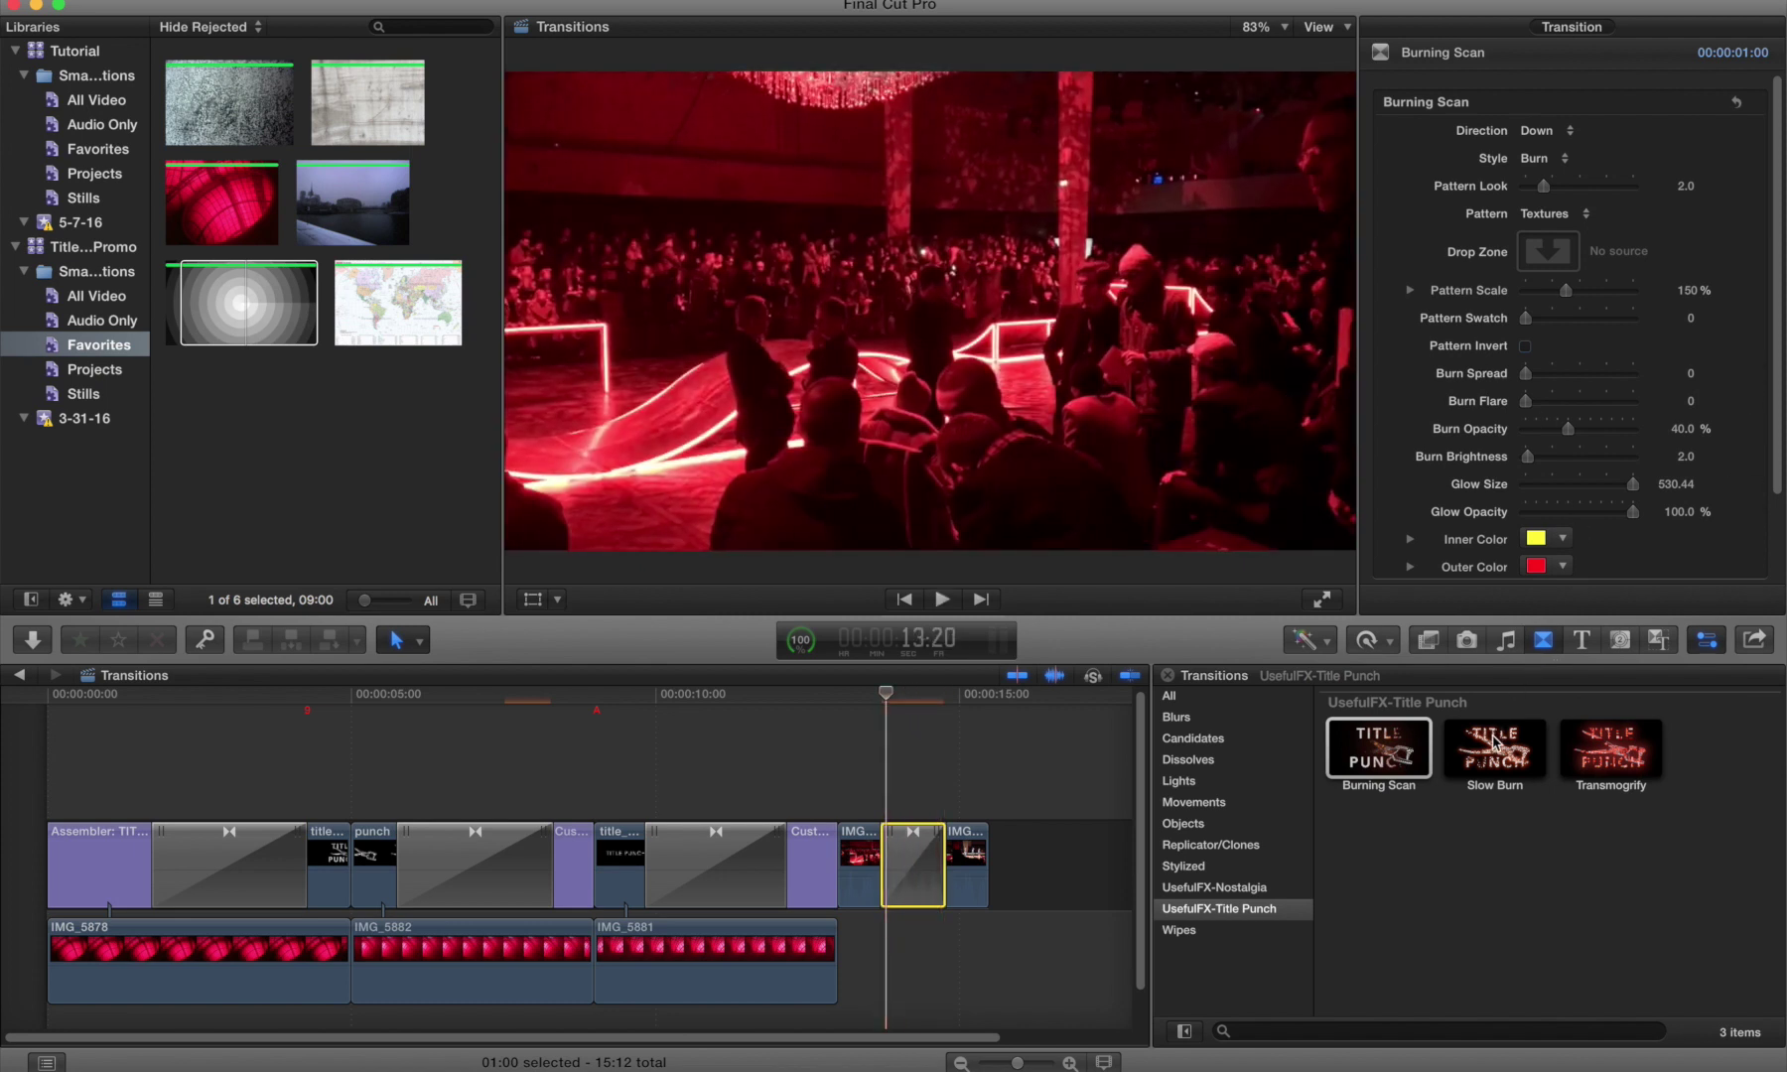
pyautogui.moveTo(1494, 743); pyautogui.dragTo(911, 866)
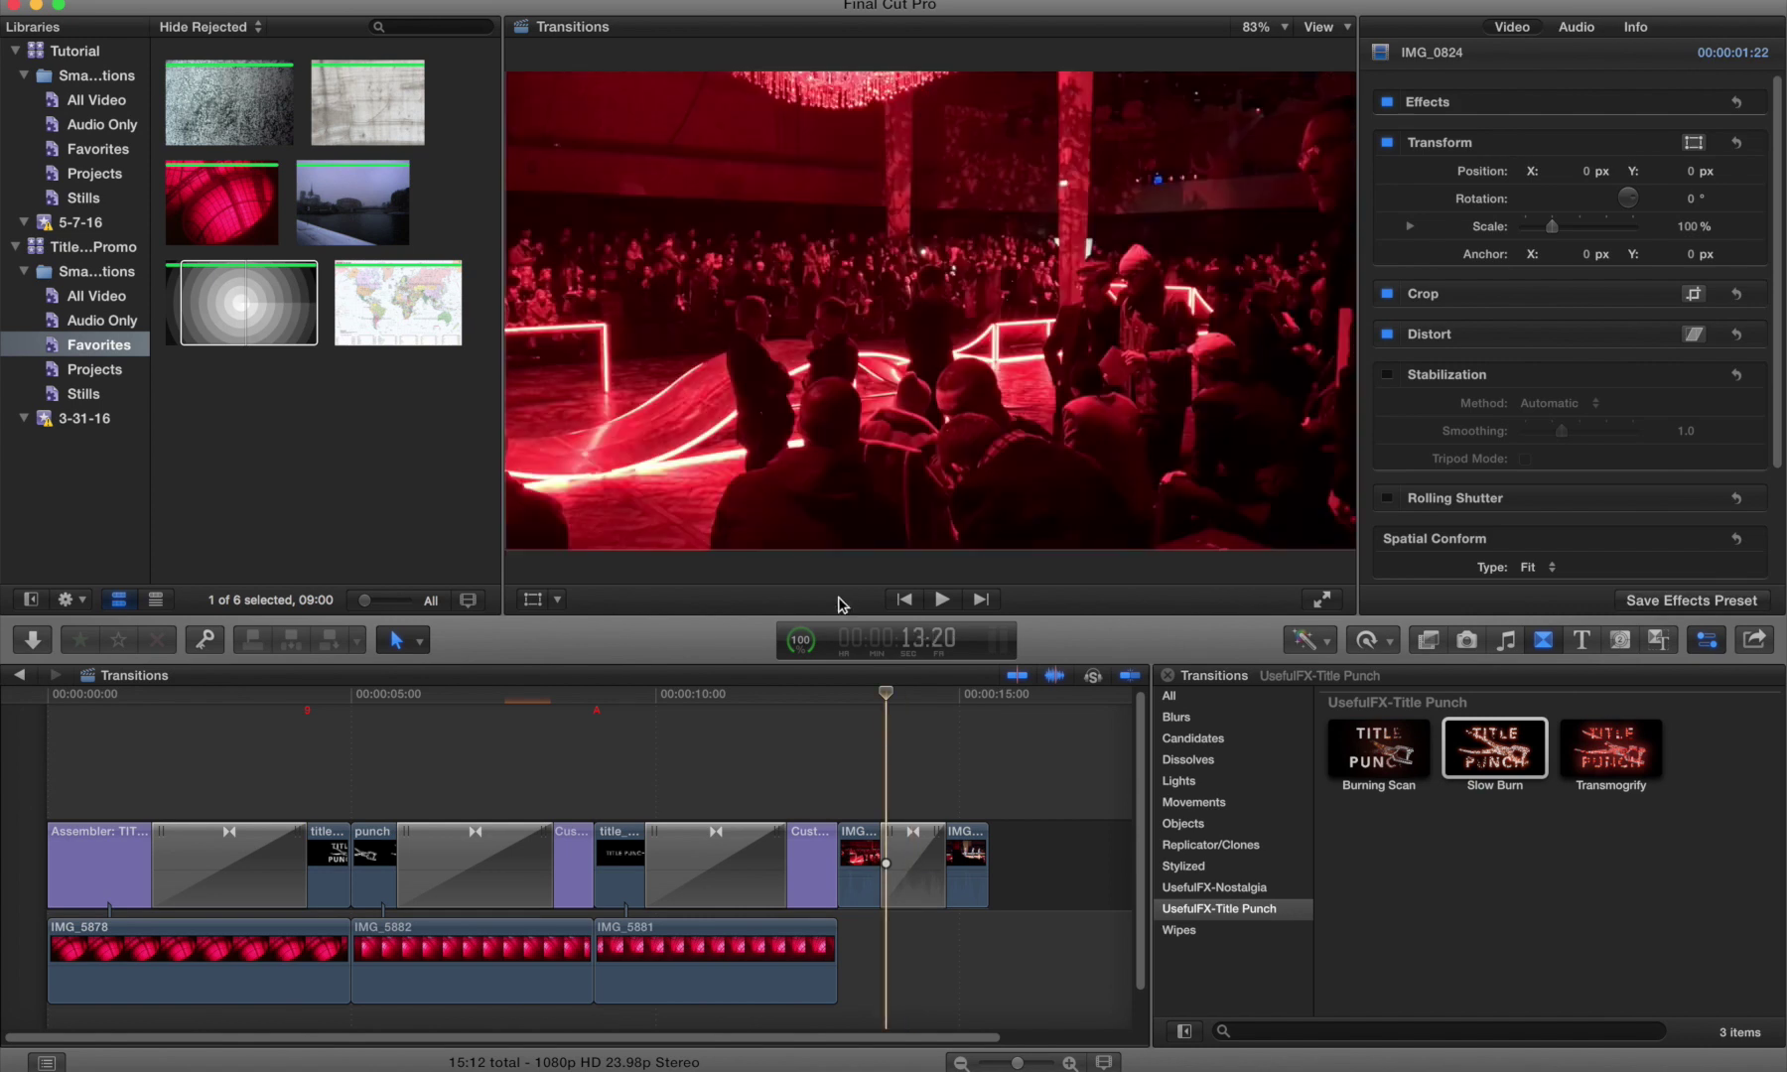
# Step: Move the playhead into IMG_0840 to see the Slow Burn transition
pyautogui.click(920, 700)
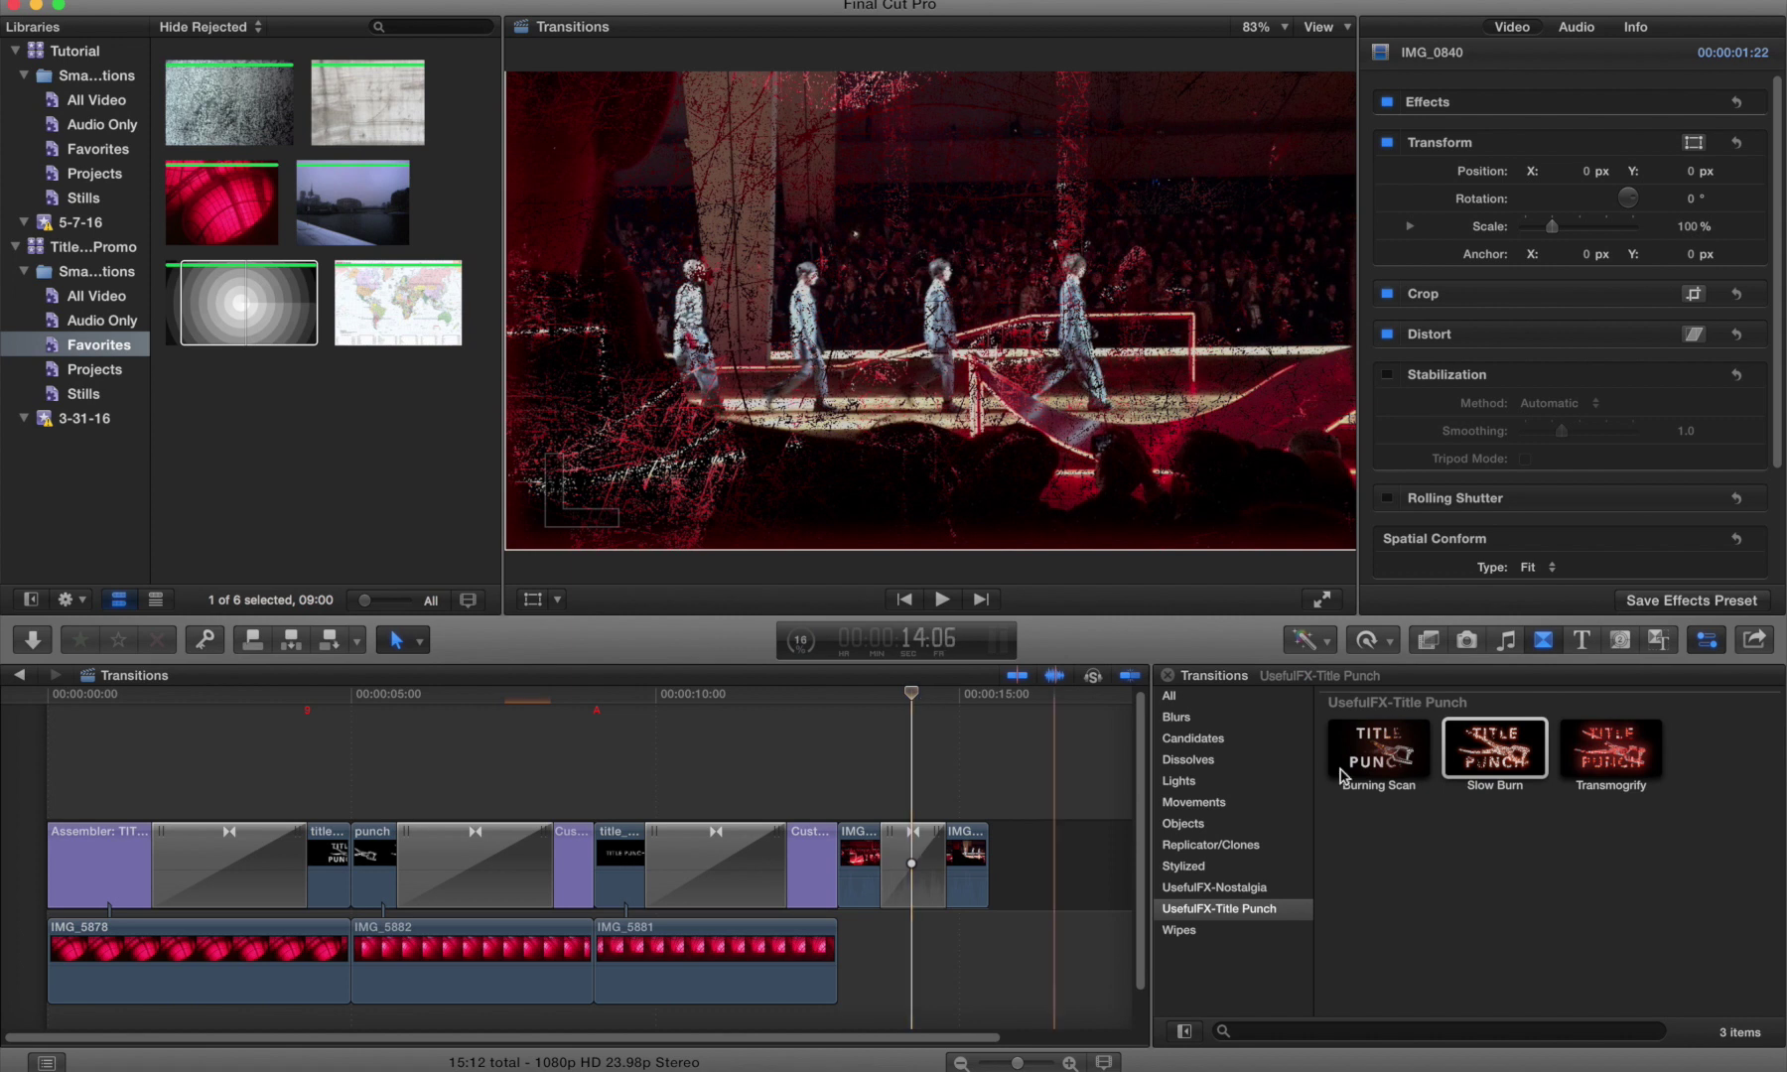
# Step: Swap in Transmogrify, preview it, and set Burn Opacity to 40% and Look to 3.58
pyautogui.moveTo(1595, 760); pyautogui.dragTo(921, 867)
pyautogui.click(913, 869)
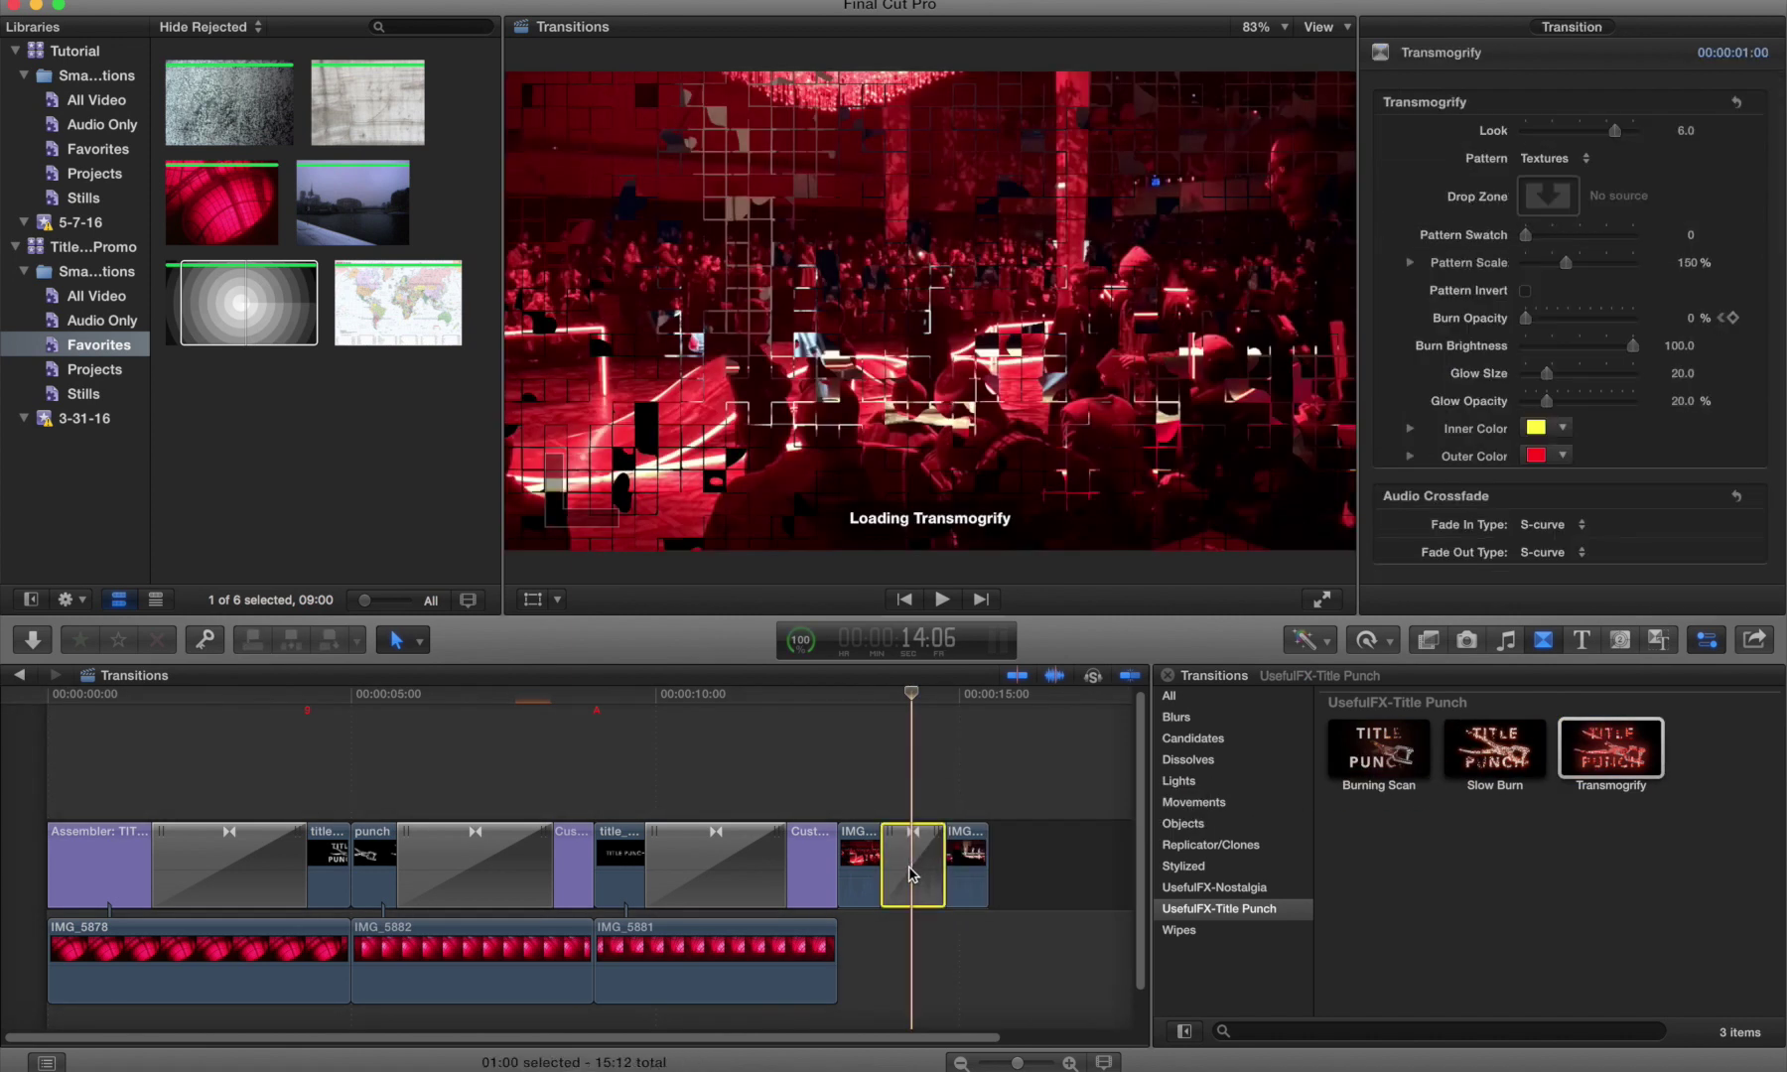
pyautogui.press('/')
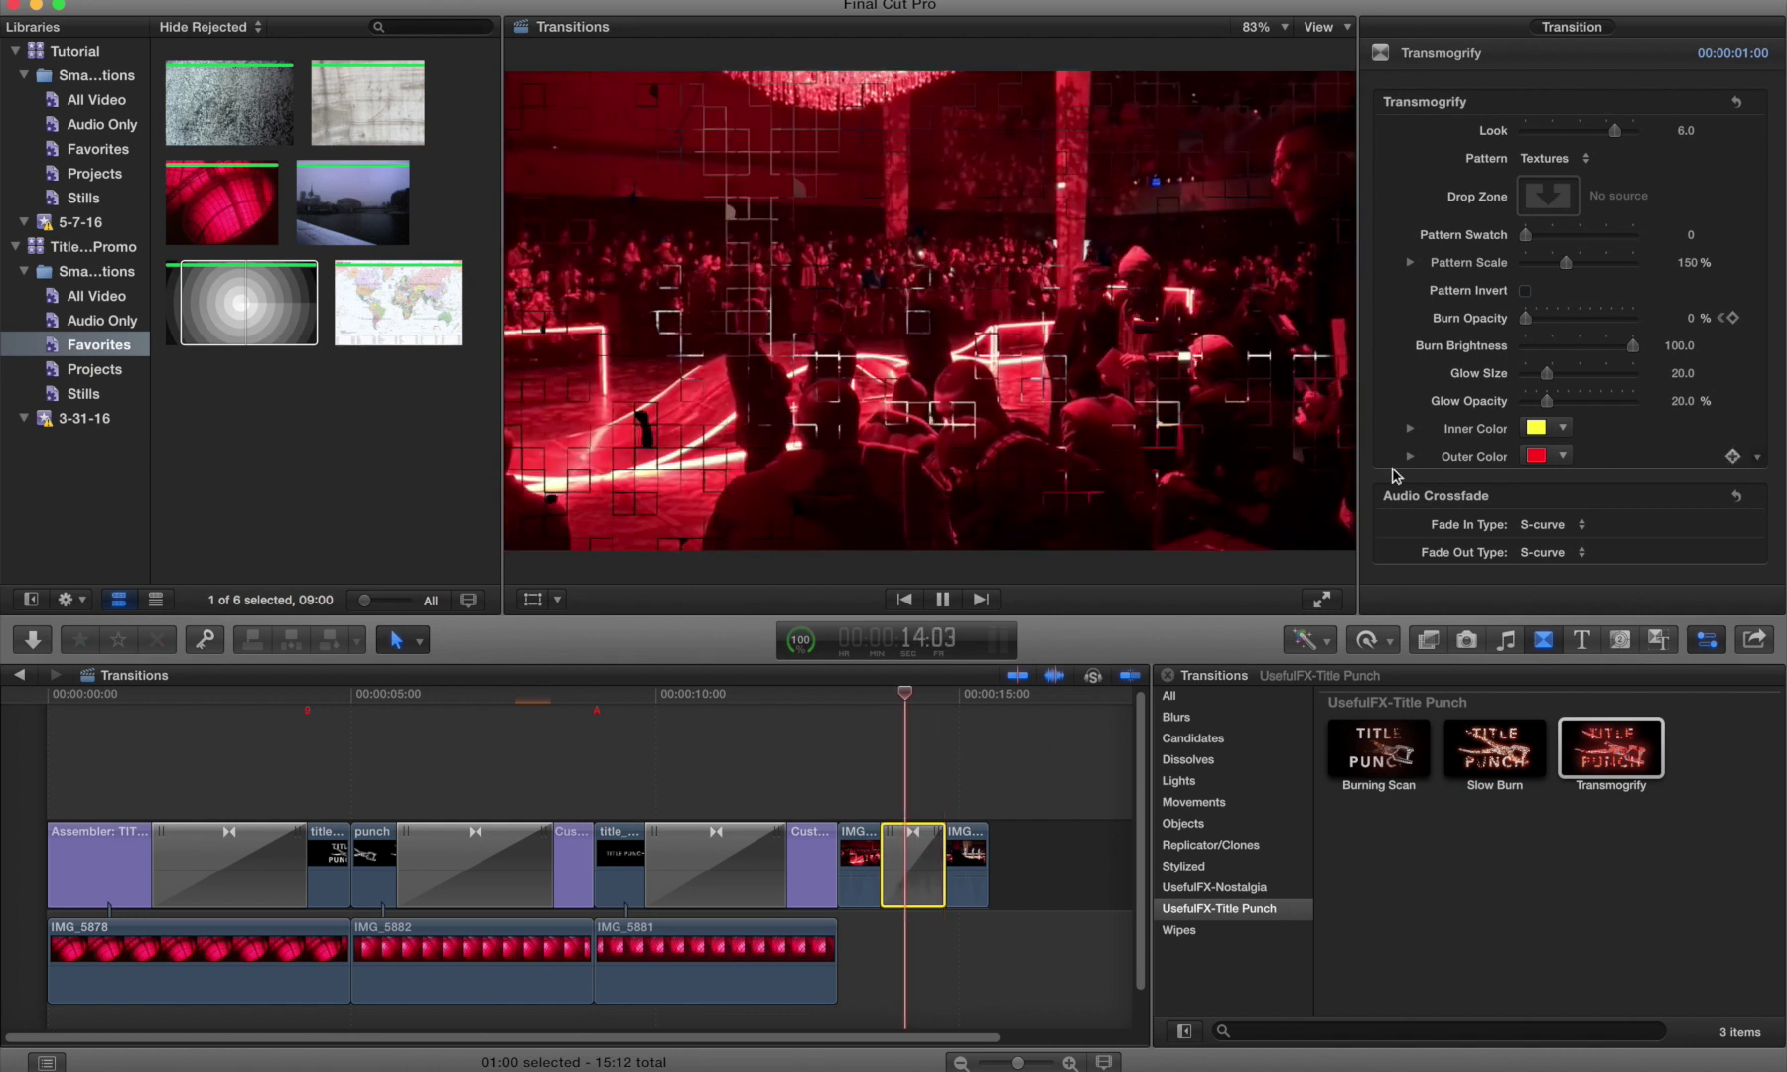
pyautogui.moveTo(1525, 317); pyautogui.dragTo(1576, 321)
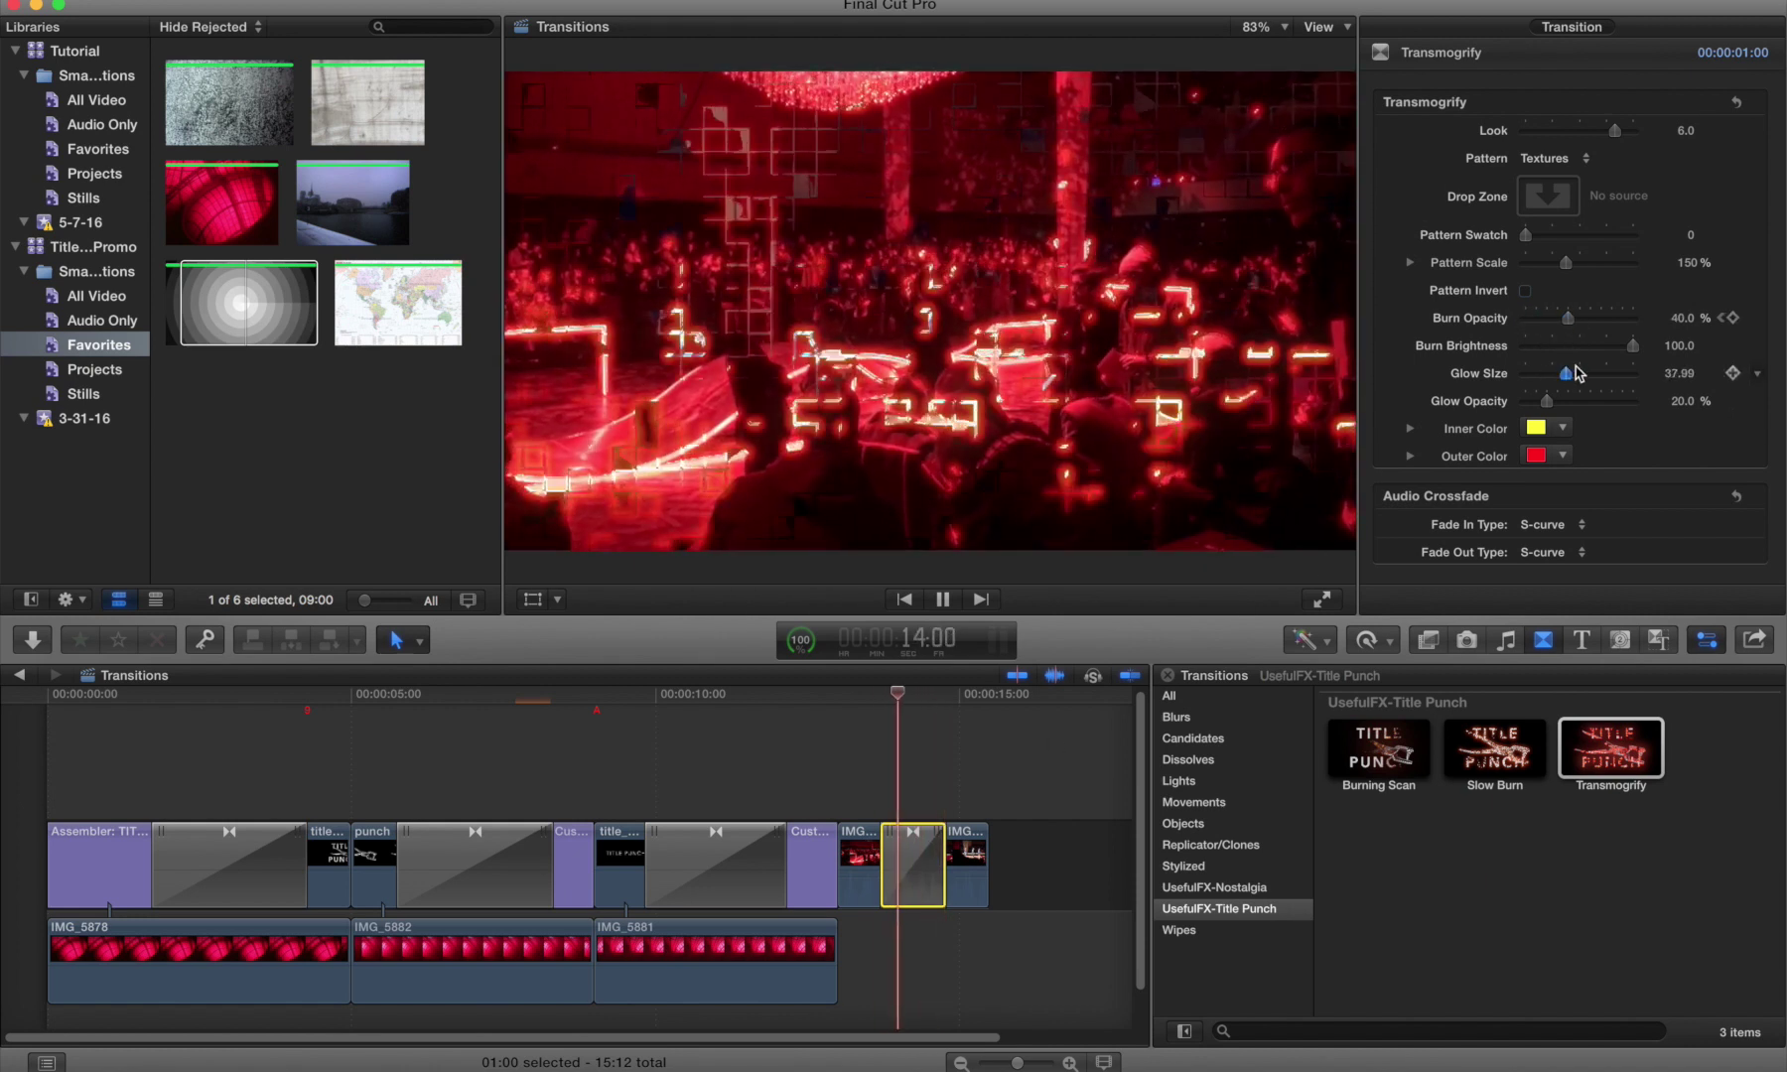
pyautogui.moveTo(1615, 130); pyautogui.dragTo(1572, 130)
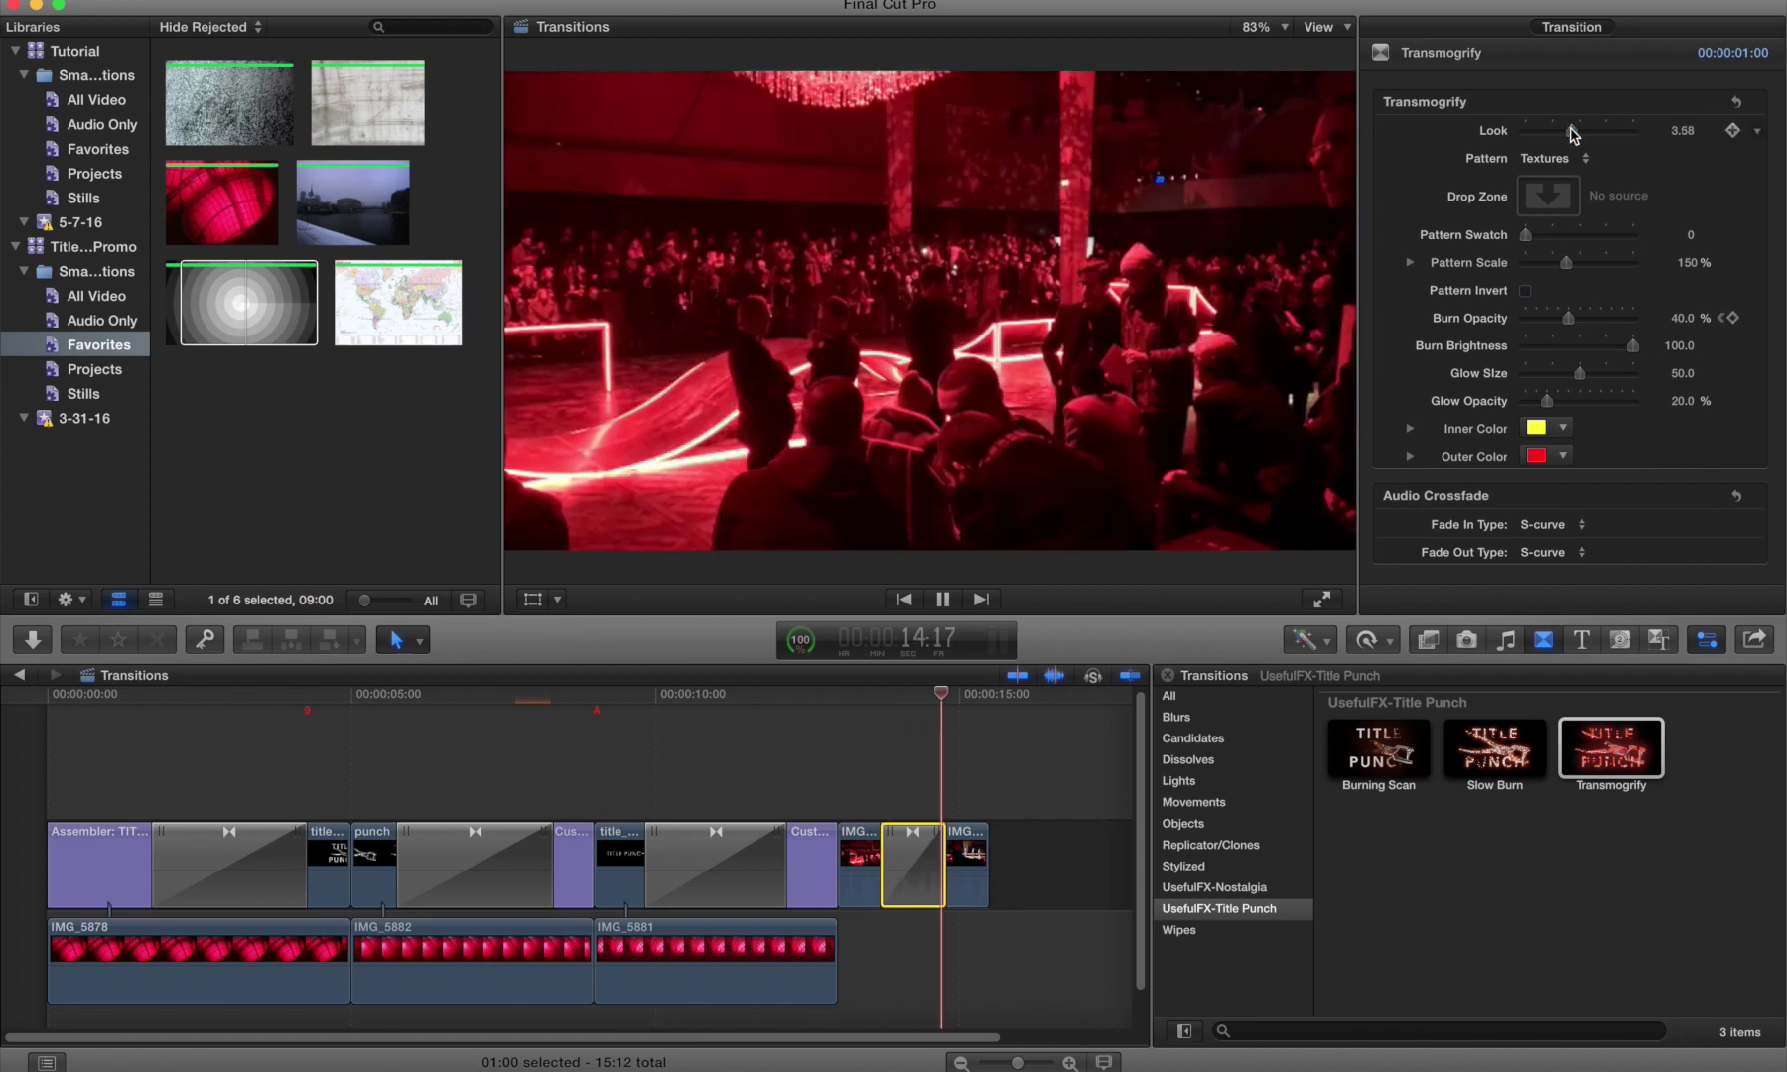